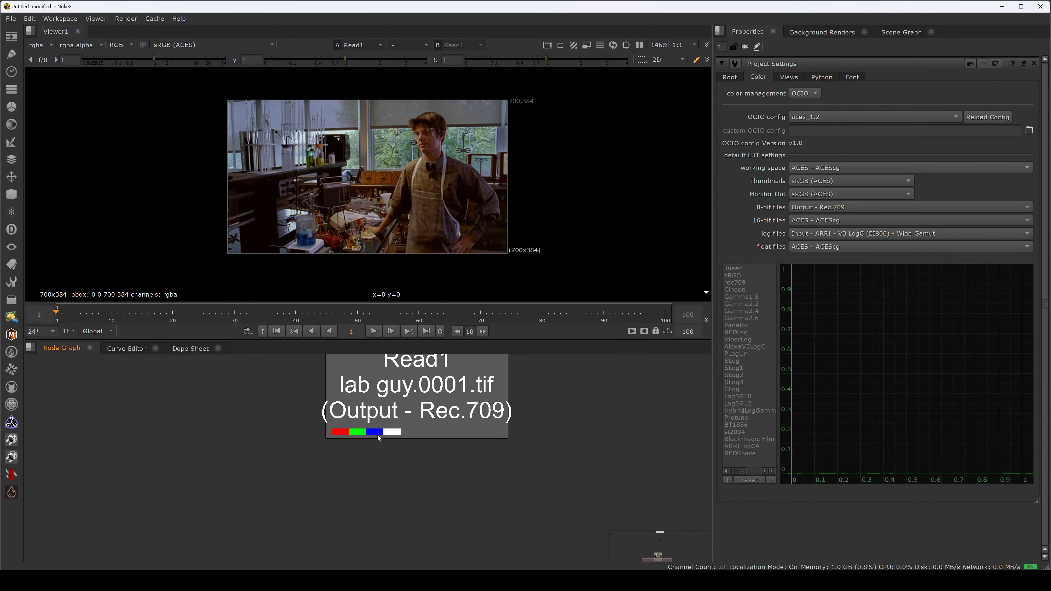
- Switch the viewer timeline to the Input frame range, play the lab guy clip and return to its first frame
left_click_drag(567, 370, 263, 488)
left_click_drag(413, 396, 413, 406)
scroll(393, 244, "up", 2)
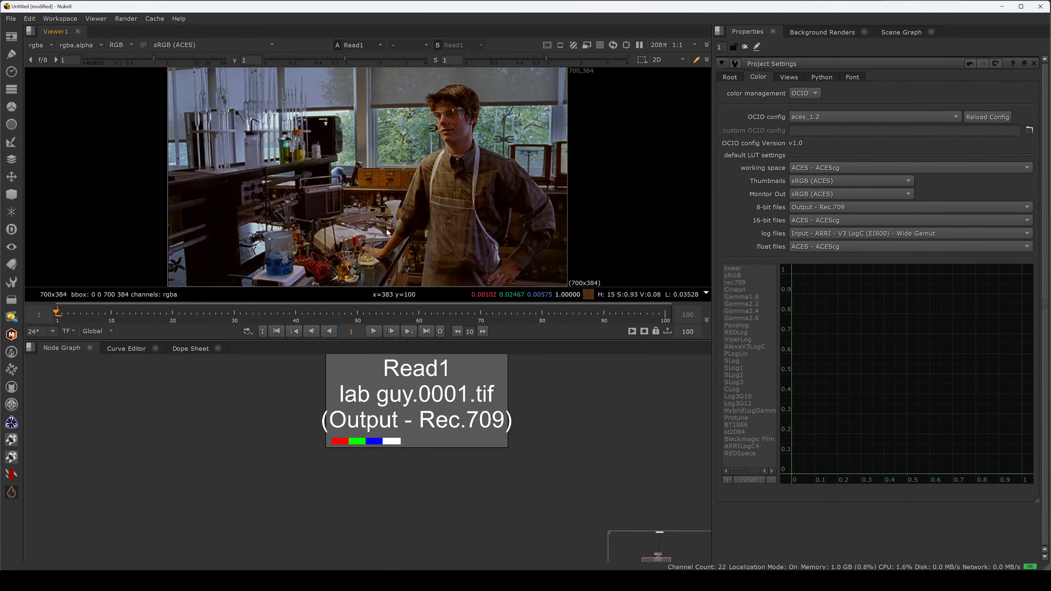
left_click(99, 331)
left_click(102, 352)
key("l")
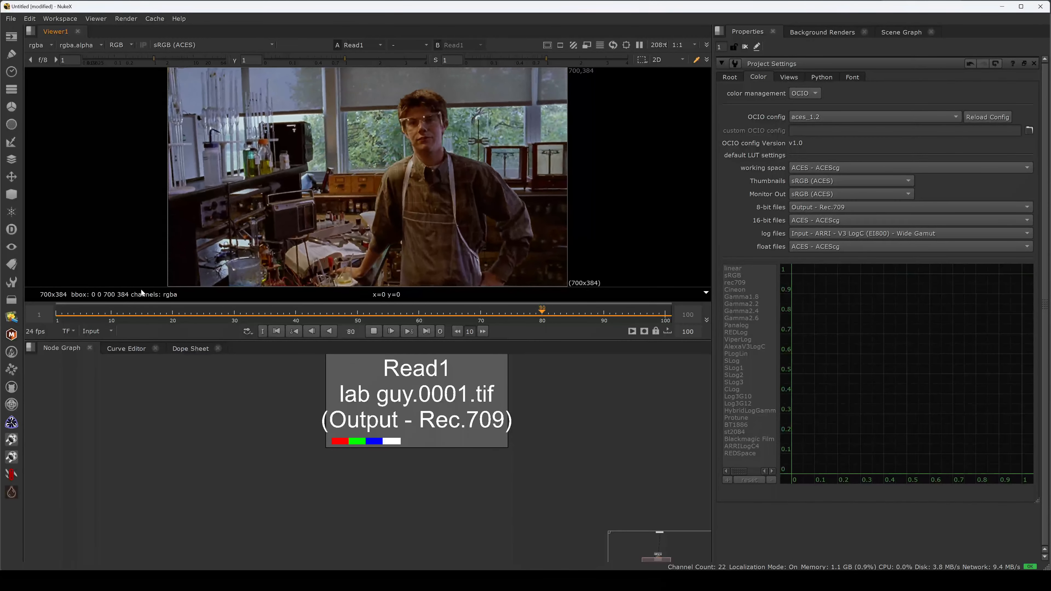
key("Home")
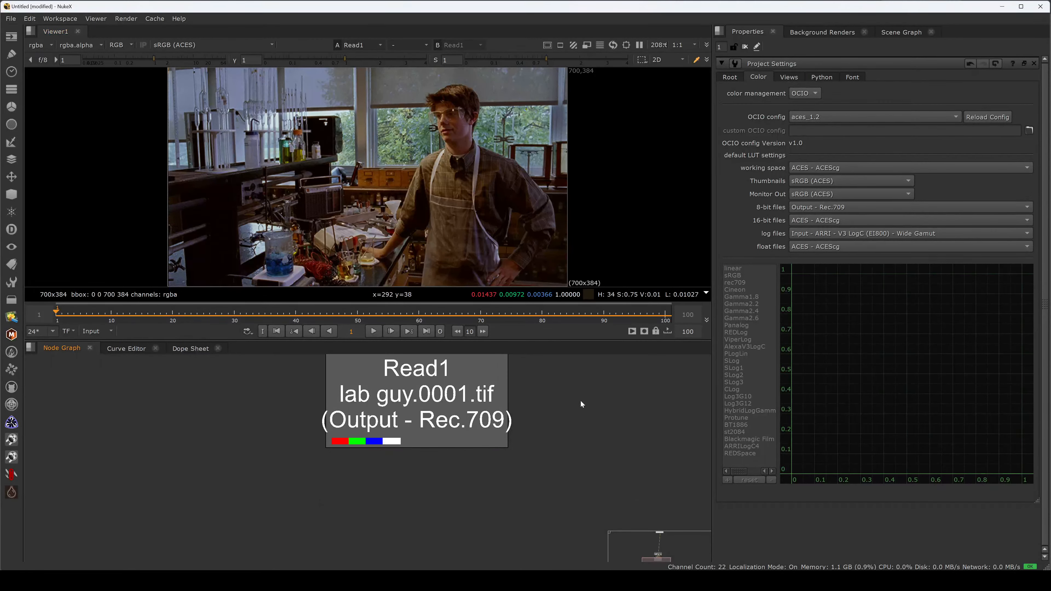
- Set the lab guy Read node's frame mode to start at 1001 and check the timeline's first and last frames
left_click(730, 78)
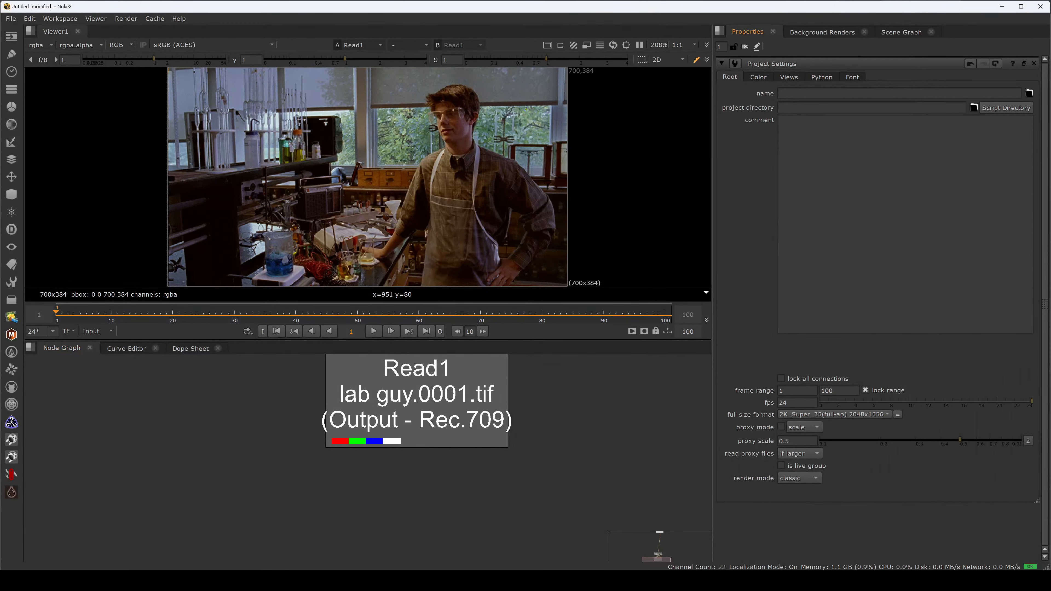
left_click_drag(498, 425, 495, 428)
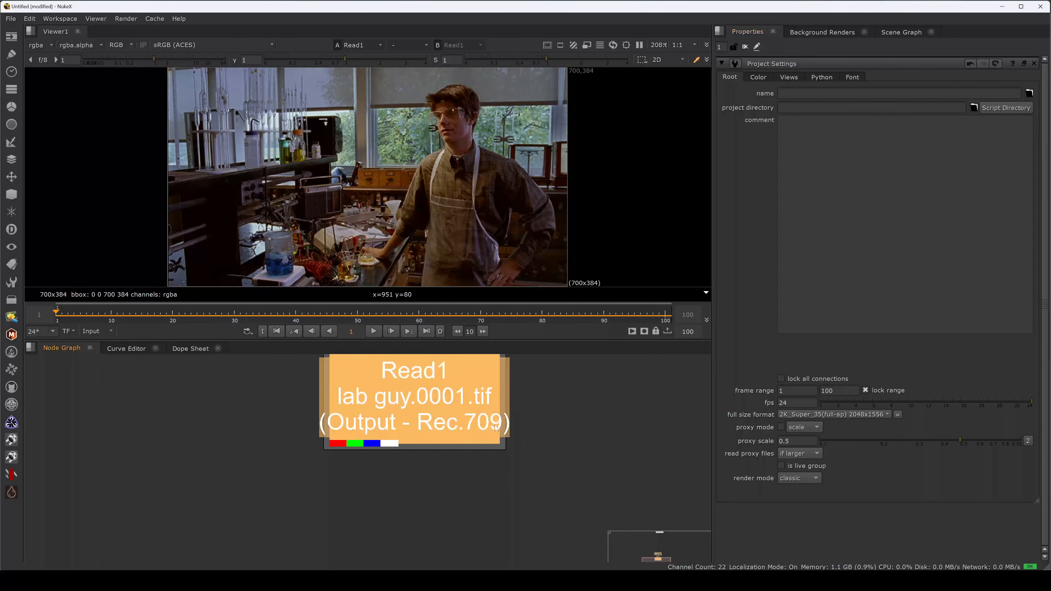
double_click(451, 414)
left_click(731, 79)
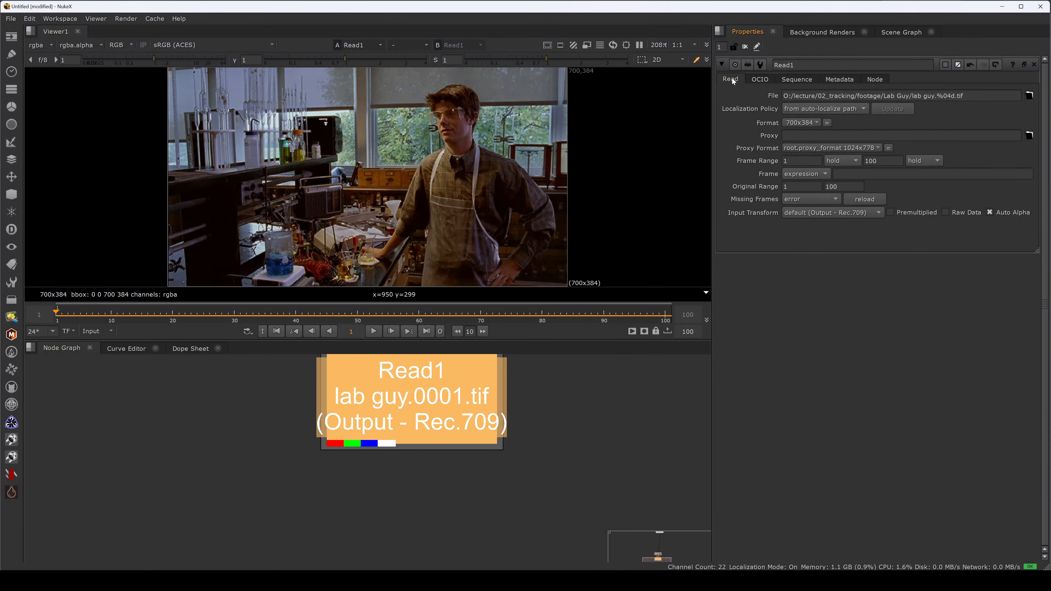
left_click_drag(881, 161, 864, 161)
left_click(817, 173)
left_click(803, 183)
left_click(844, 174)
type("1001")
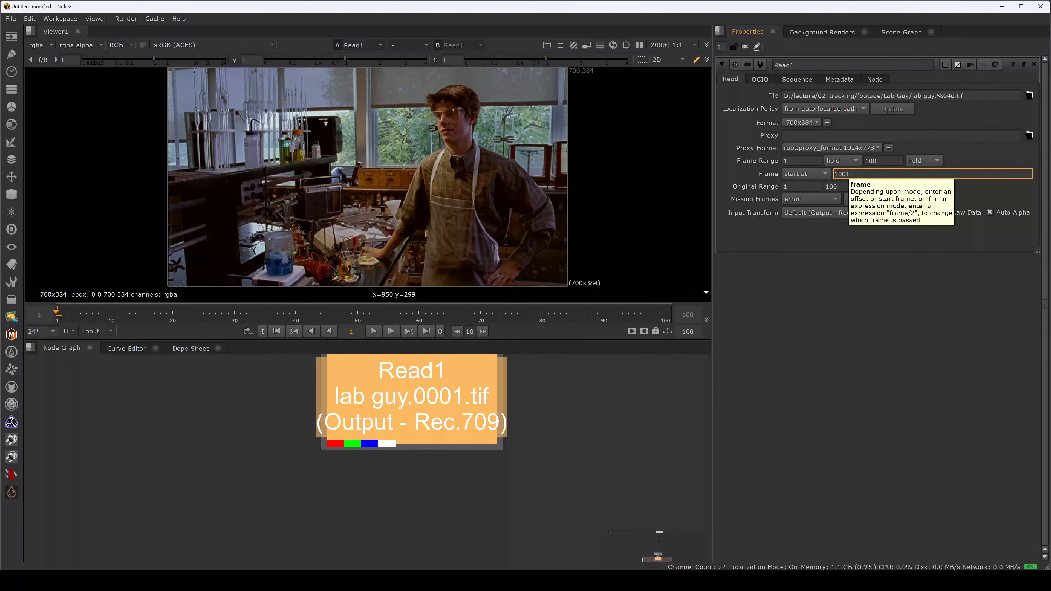
key("Return")
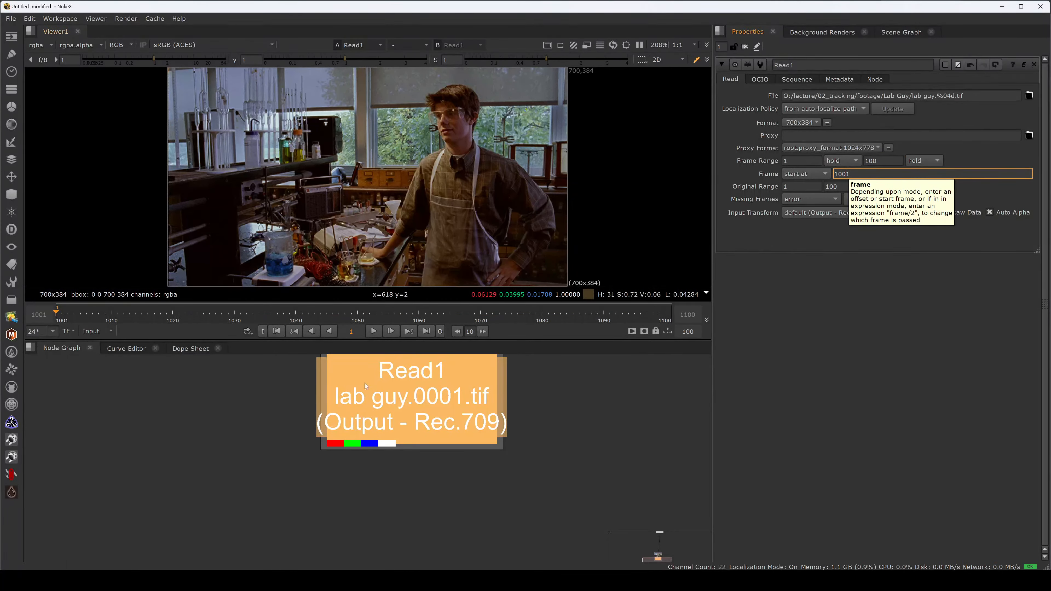
left_click(199, 396)
left_click(56, 319)
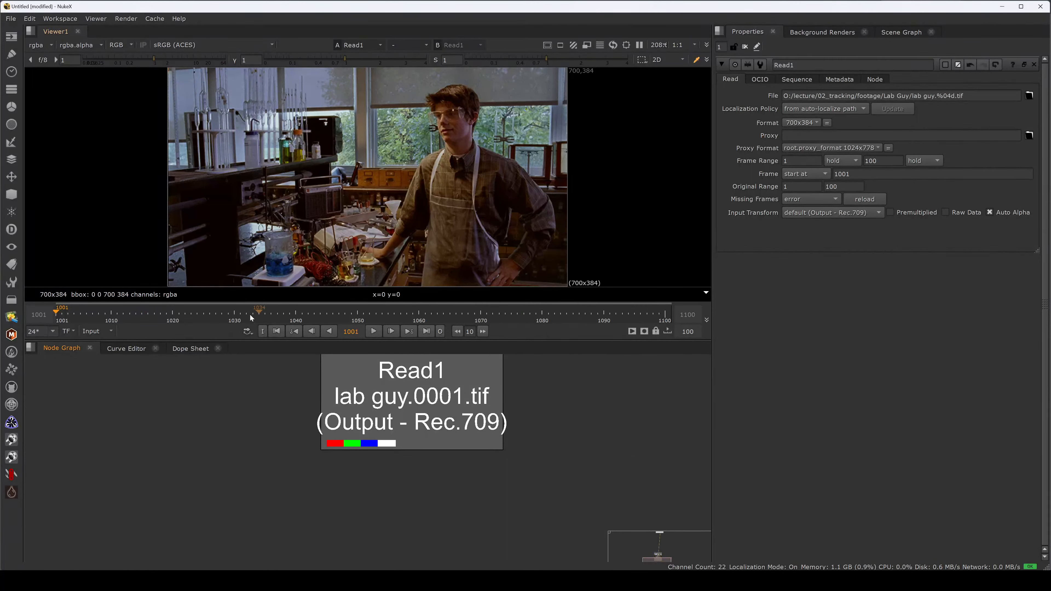
left_click(665, 314)
- Set the project frame range to 1001–1100 and the full size format to HD_1080 1920x1080
key("s")
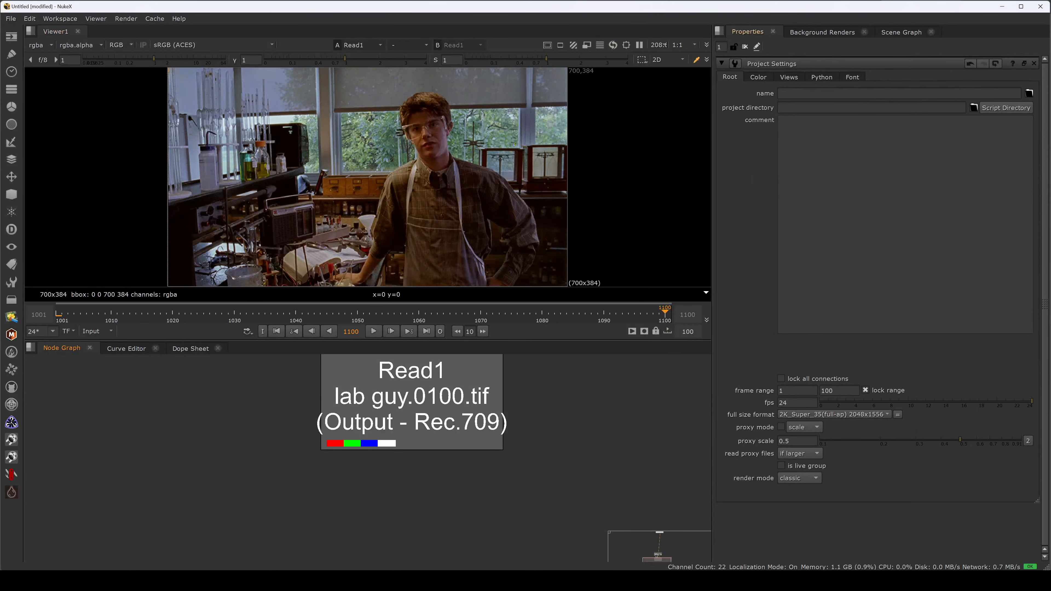
left_click(779, 391)
key("Tab")
type("1100")
key("Return")
left_click(828, 415)
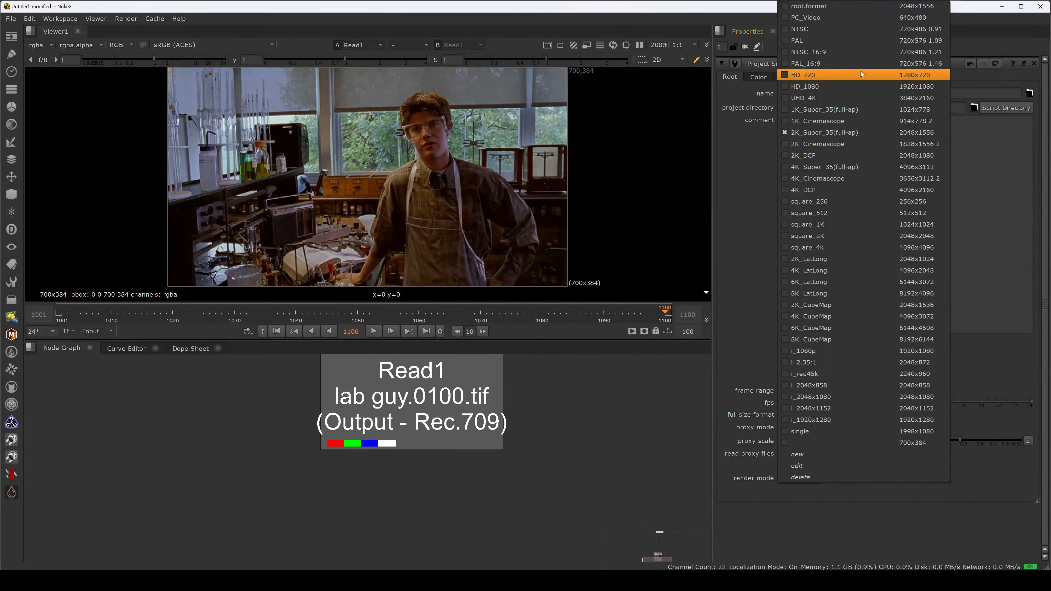
left_click(858, 86)
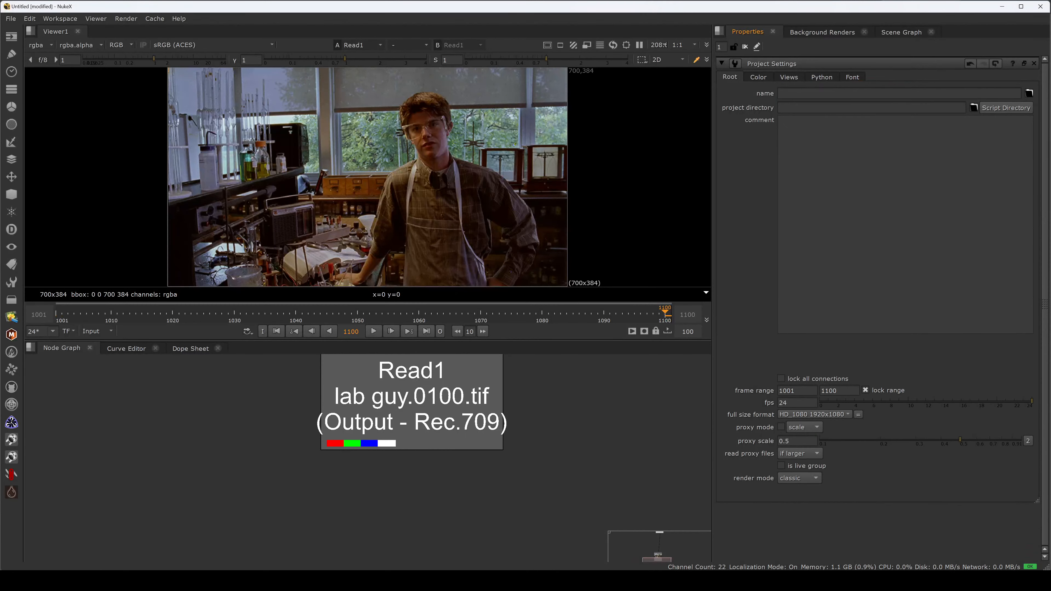
- Add a Reformat node below the lab guy Read node and scrub through the reformatted footage
middle_click_drag(597, 441, 613, 426)
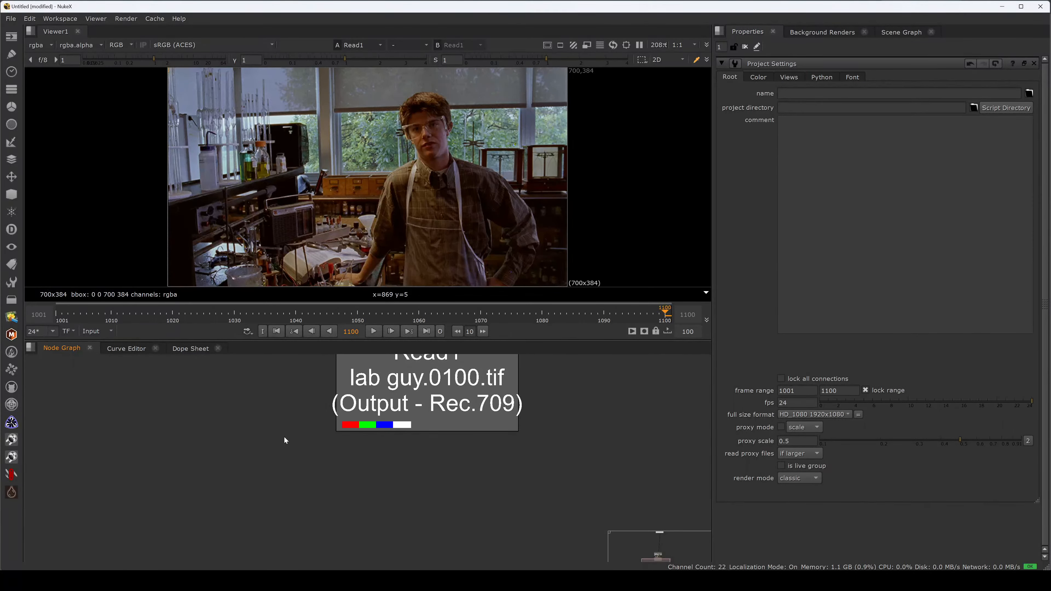
scroll(405, 464, "down", 4)
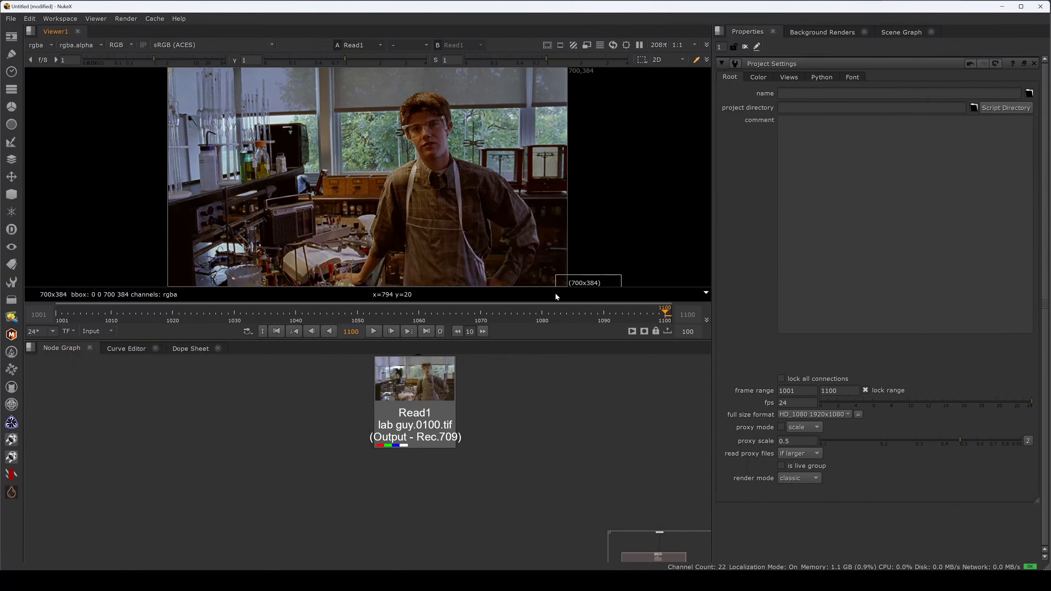
left_click_drag(402, 427, 421, 427)
key("Tab")
type("r")
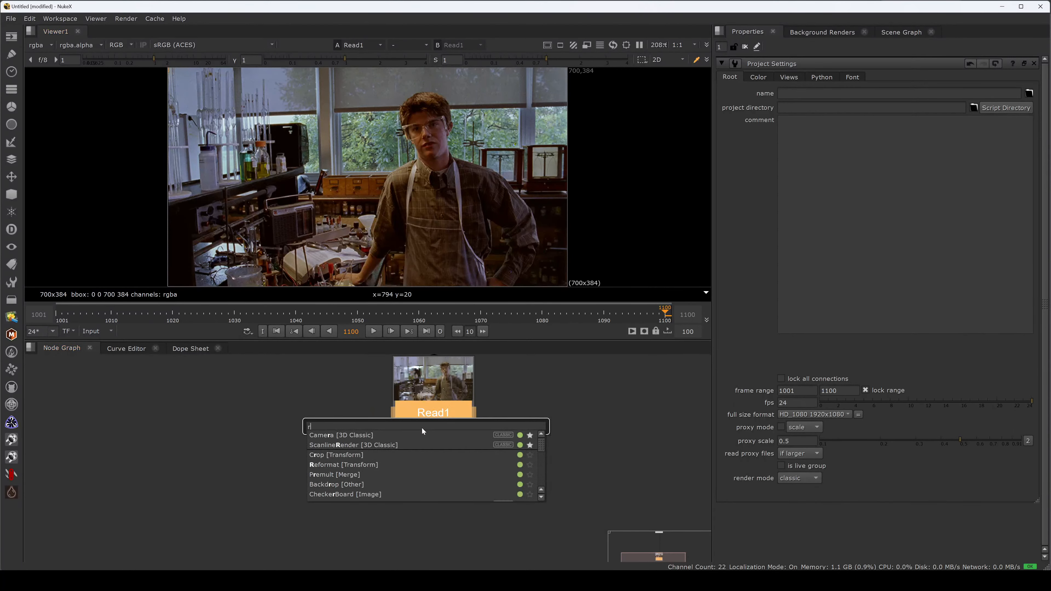
type("ef")
left_click(331, 437)
left_click_drag(439, 467, 440, 493)
left_click(450, 462)
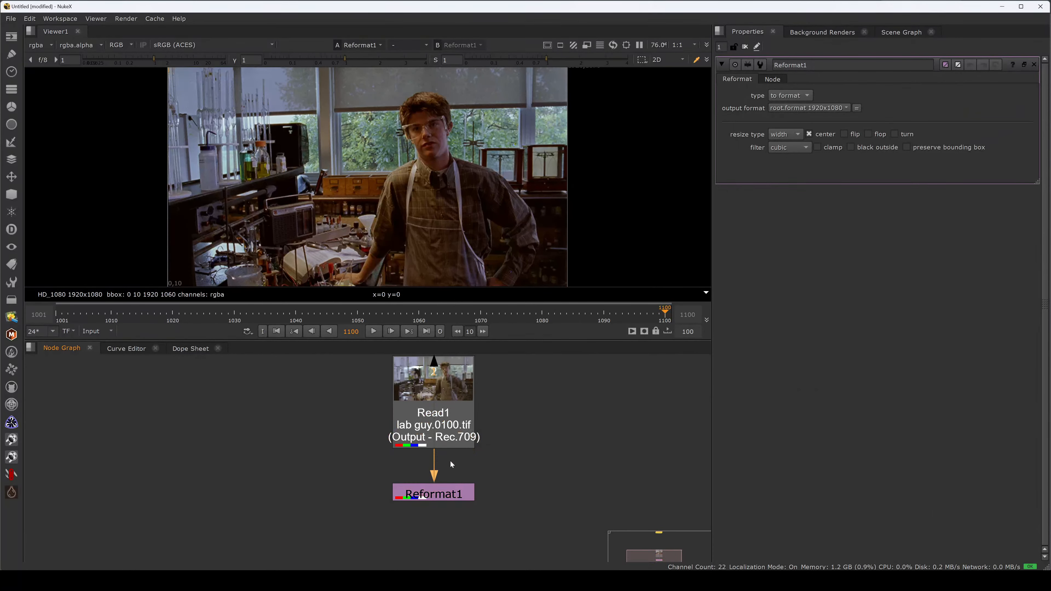
scroll(471, 228, "down", 3)
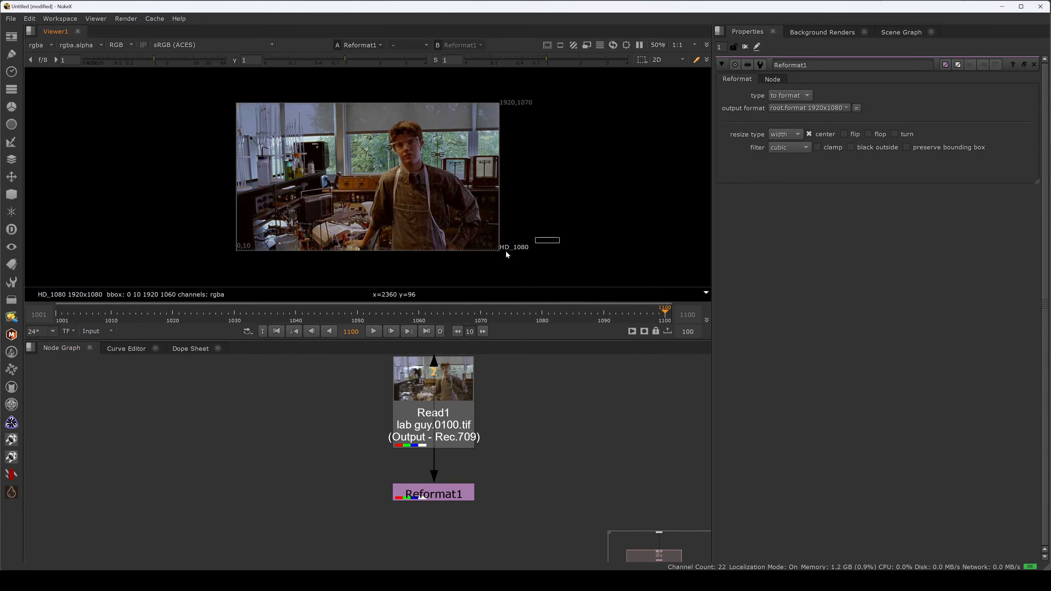
left_click_drag(106, 319, 666, 334)
scroll(419, 234, "up", 5)
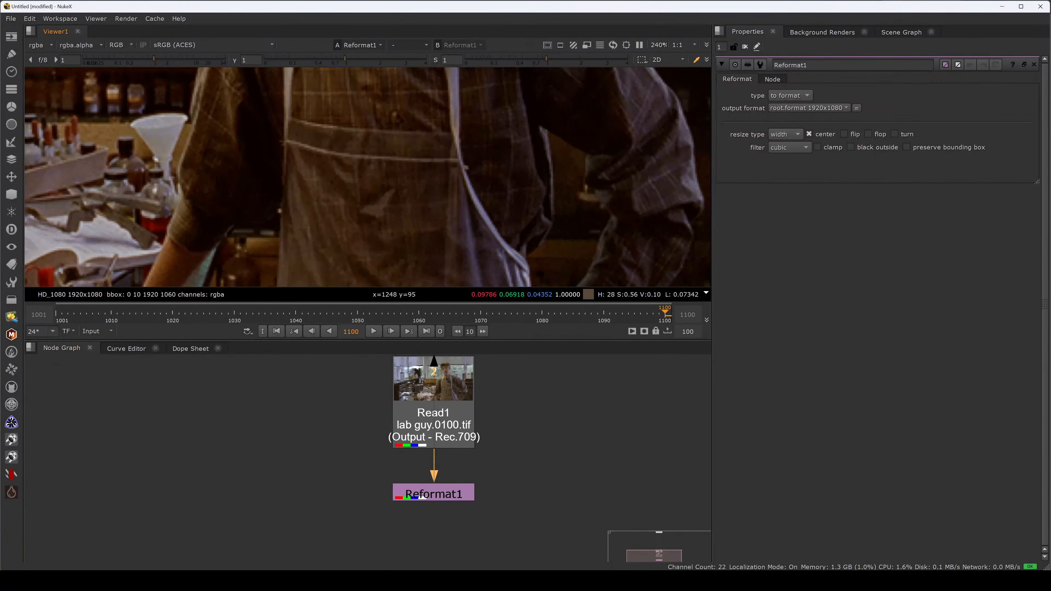
- Import Starbucks-Logo-PNG-Photos.png from the footage folder into the node graph beside the lab guy branch and view it
left_click(427, 580)
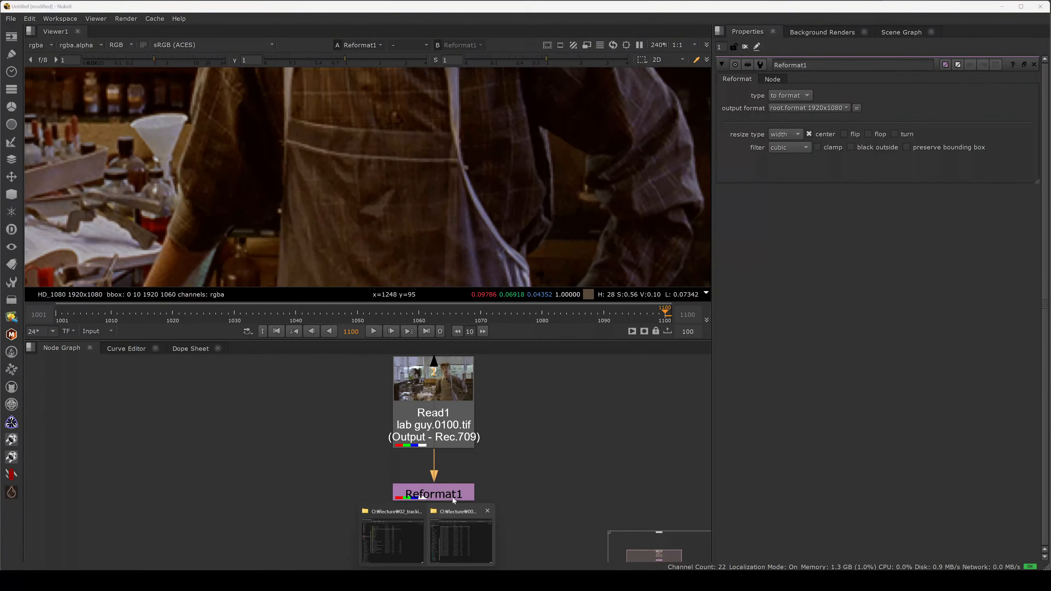
left_click(413, 542)
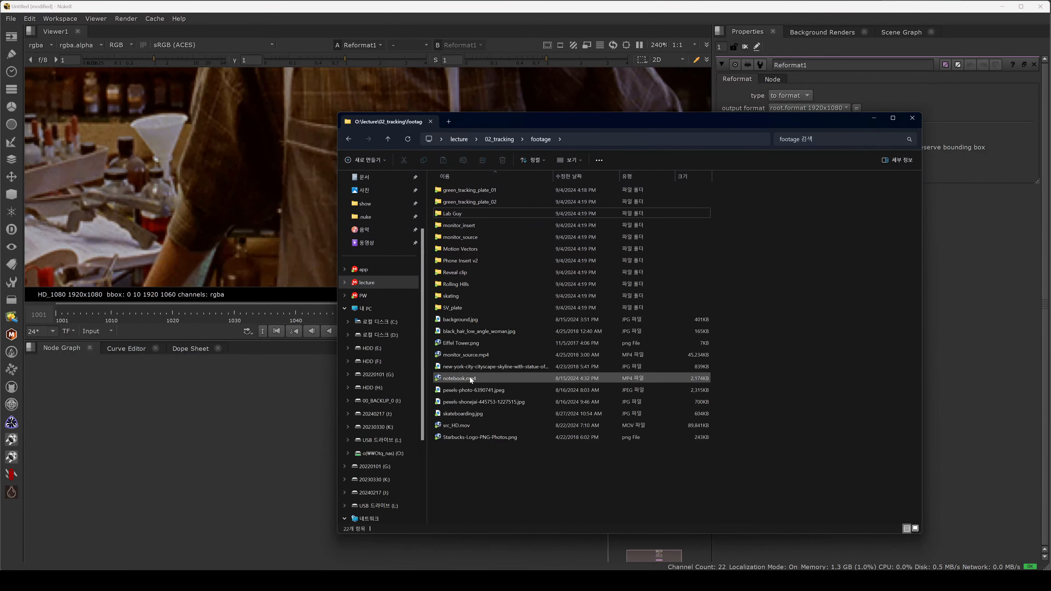
left_click(460, 414)
left_click_drag(463, 437, 271, 476)
key("f")
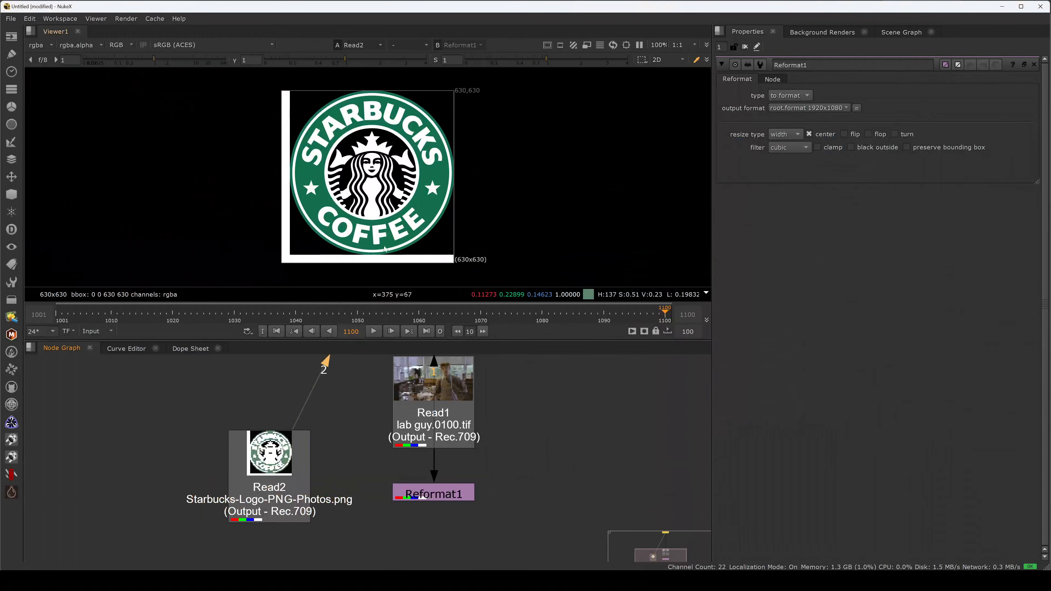
middle_click_drag(336, 504, 331, 438)
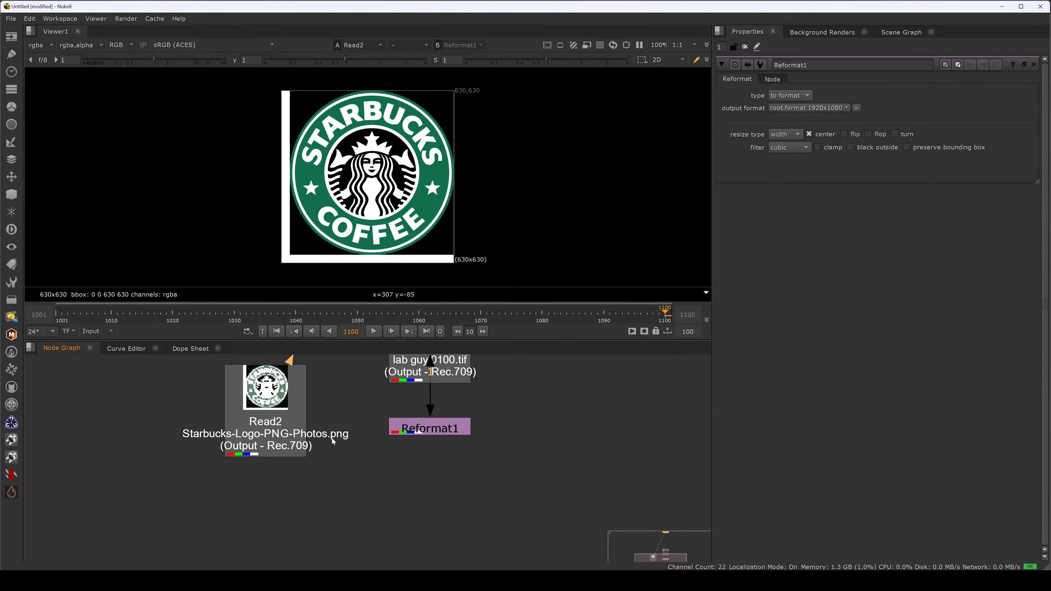
left_click_drag(320, 433, 314, 479)
- Merge the logo over the reformatted lab guy plate and insert a Transform node between the logo and the Merge
left_click(405, 430, "shift")
key("m")
left_click_drag(396, 471, 447, 517)
left_click(424, 467)
left_click(286, 478)
key("t")
left_click(365, 467)
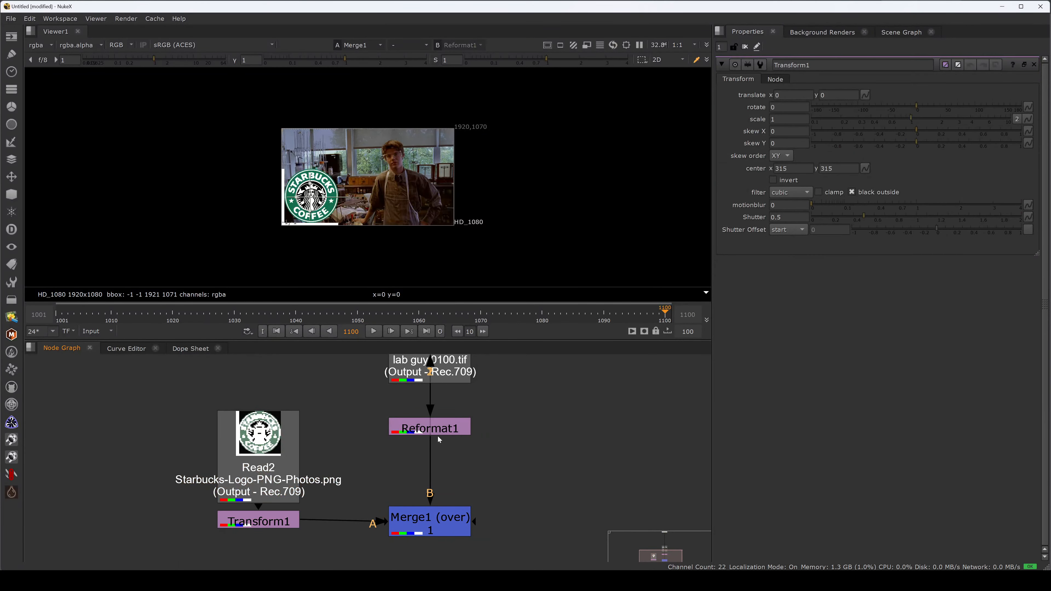
- Compare the frame size of the reformatted plate with that of the logo source in the viewer
left_click_drag(500, 401, 354, 458)
key("1")
left_click(500, 407)
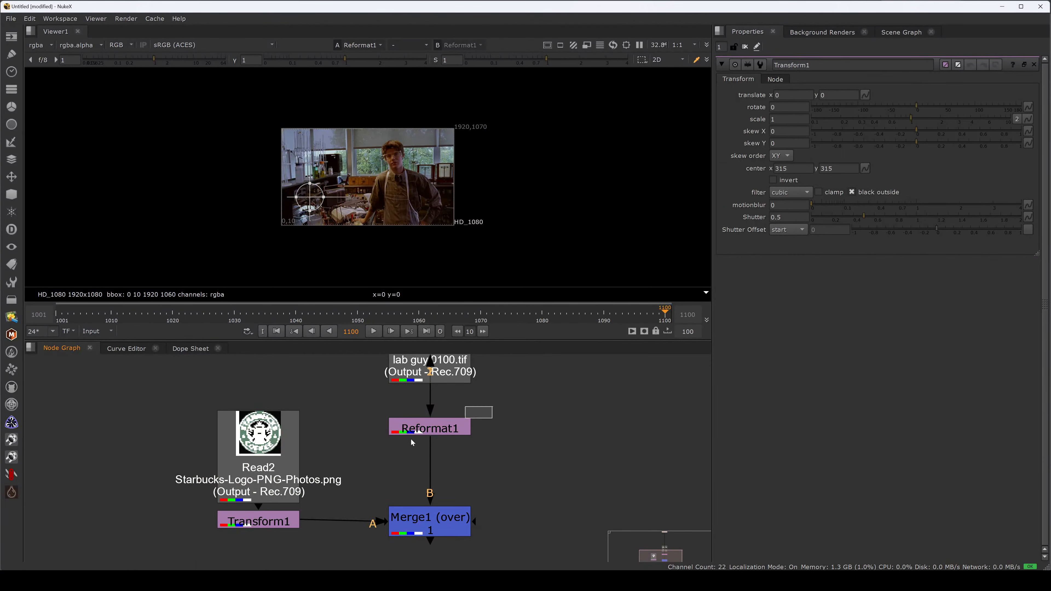
left_click_drag(411, 440, 387, 454)
left_click_drag(511, 204, 439, 240)
left_click_drag(512, 426, 385, 447)
left_click(361, 451)
middle_click_drag(384, 440, 499, 416)
left_click(370, 430)
key("1")
left_click_drag(372, 434, 373, 407)
left_click_drag(505, 244, 445, 273)
- Paste a copy of the Reformat node below the logo's Read node, connect it and delete the Transform node
middle_click_drag(347, 470, 357, 441)
left_click(357, 494)
key("ctrl+v")
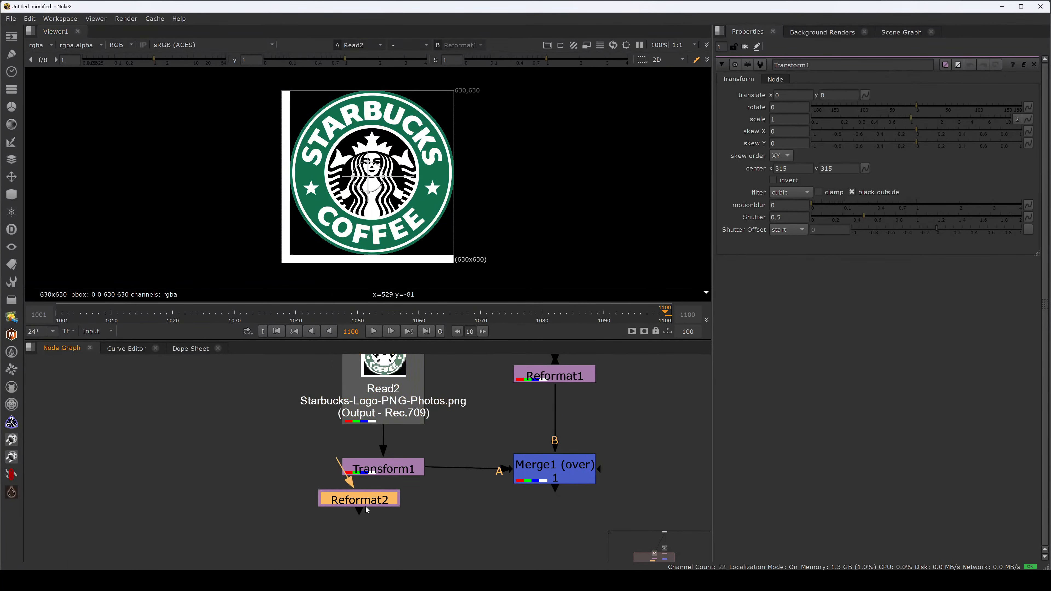
left_click_drag(366, 507, 393, 478)
left_click(370, 471)
key("Delete")
left_click(371, 478)
left_click_drag(381, 447, 395, 415)
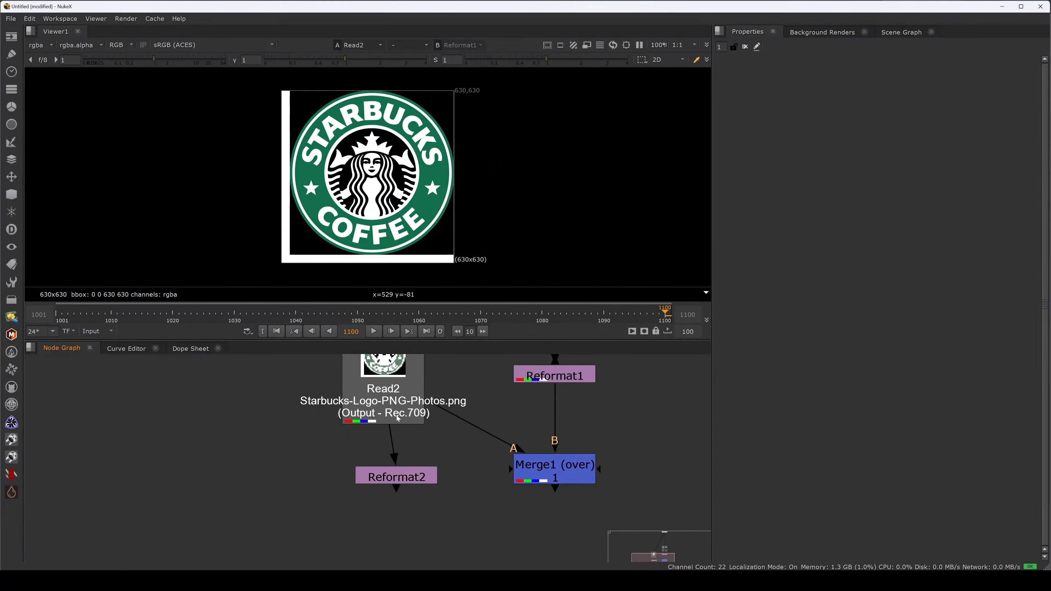
- Align the new Reformat under the logo, disconnect the Merge's A input from the logo and view the Reformat's output
left_click(397, 418)
left_click_drag(398, 476, 385, 484)
left_click_drag(453, 416, 447, 430)
left_click(393, 485)
key("2")
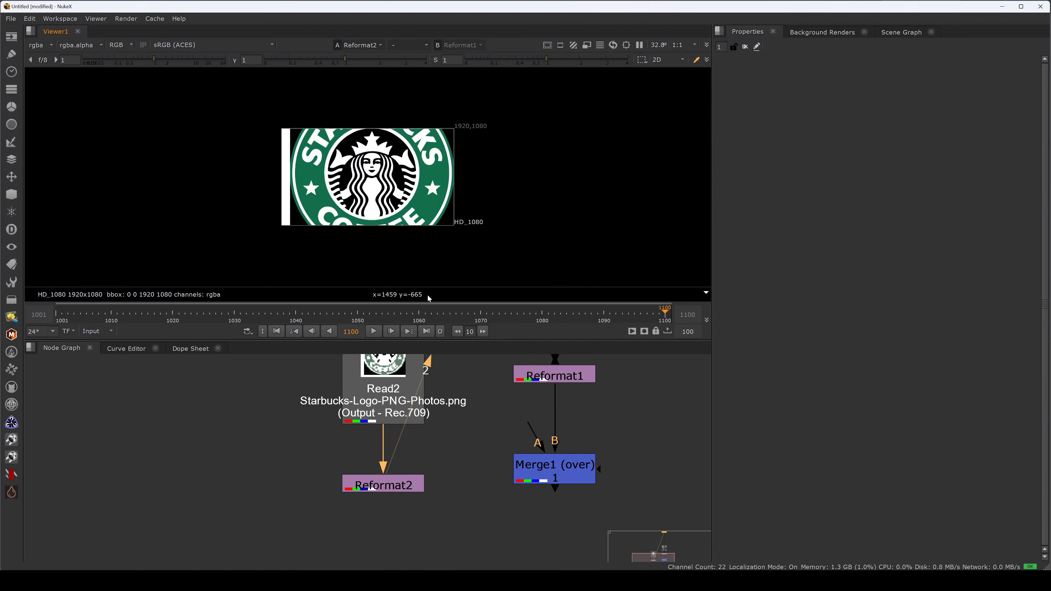
- Set the logo Reformat's resize type to none, leave center enabled and turn on black outside
double_click(383, 484)
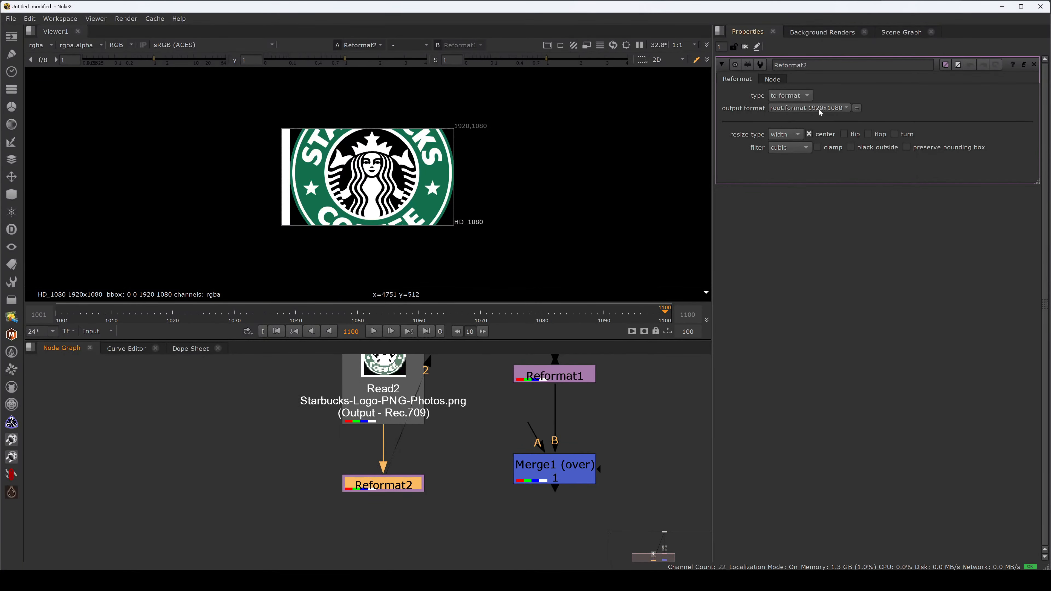
left_click(795, 133)
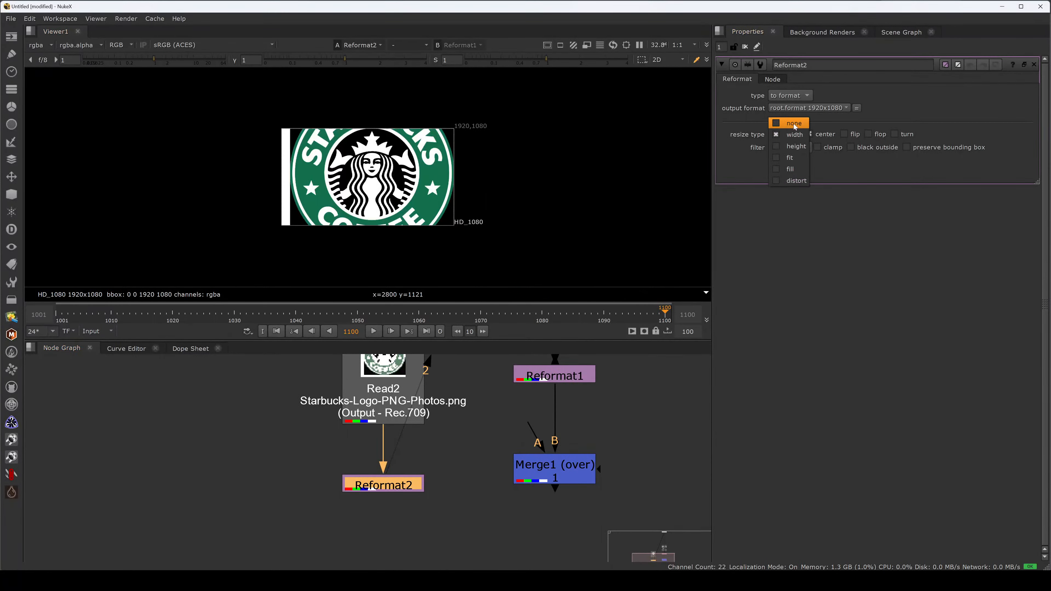
left_click(785, 122)
left_click(809, 135)
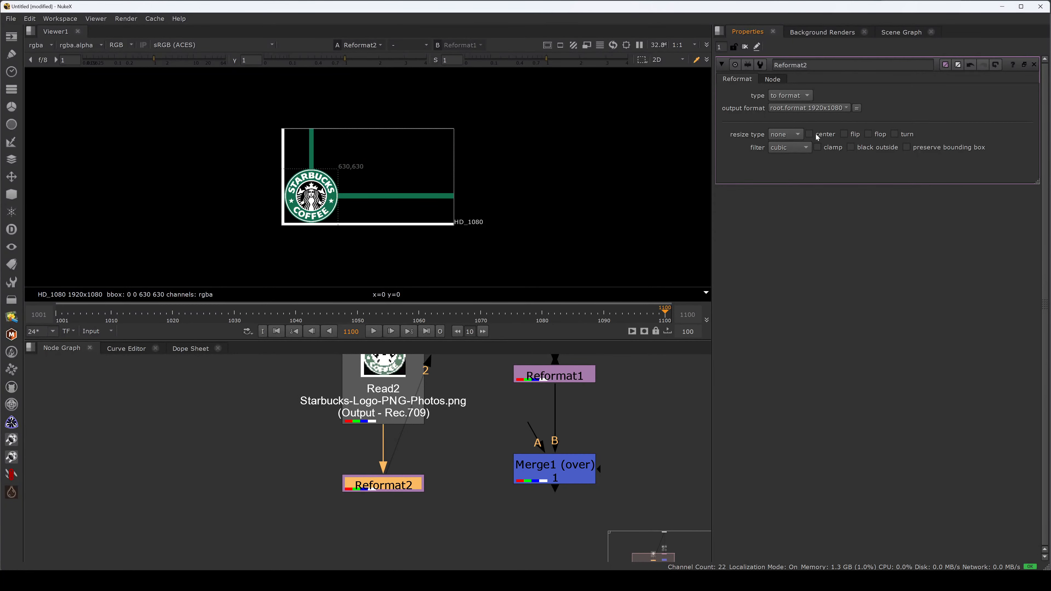
left_click(815, 134)
left_click(815, 134)
left_click(815, 135)
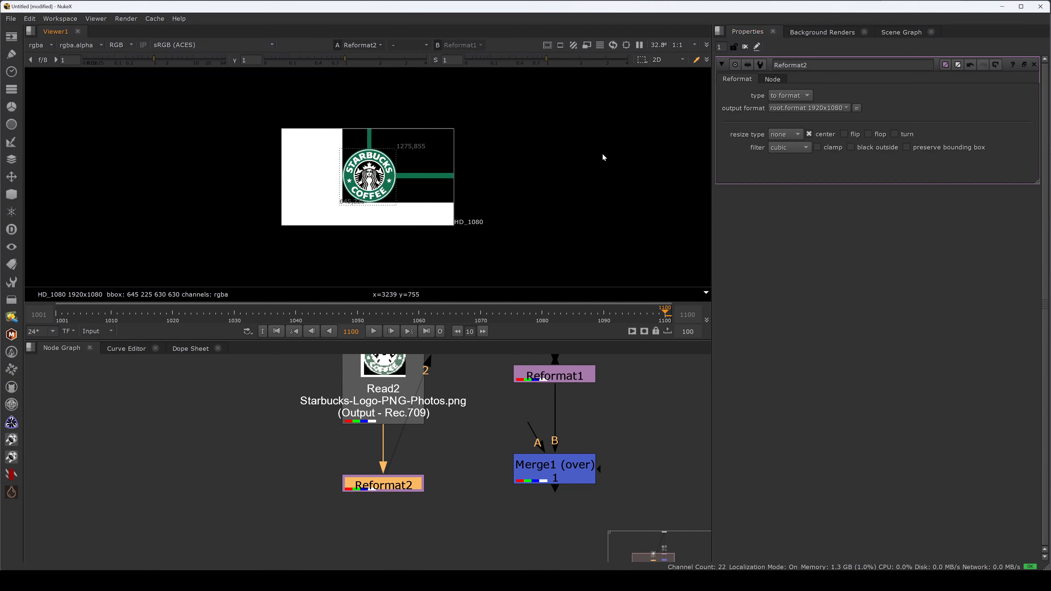
left_click(850, 148)
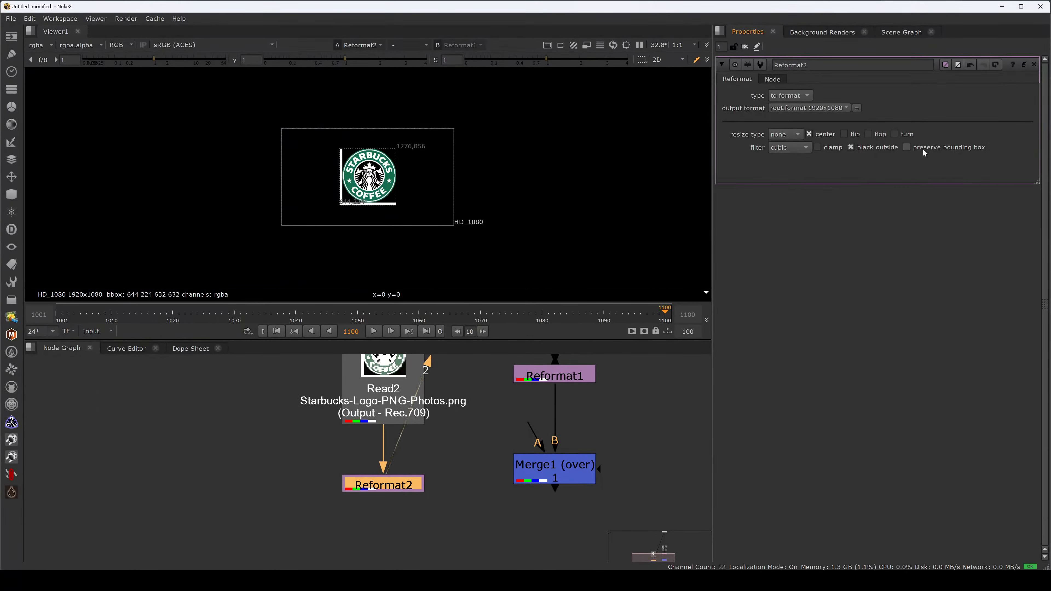
- Inspect the logo source's alpha channel and return to the color view on the logo's Reformat output
left_click_drag(469, 457, 315, 537)
left_click_drag(396, 452, 407, 376)
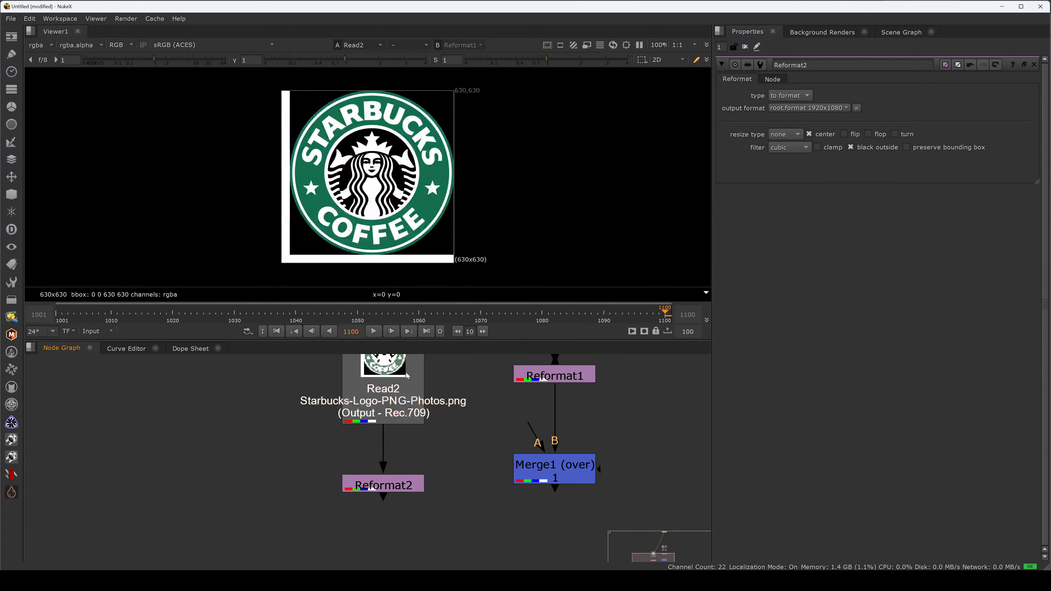
key("a")
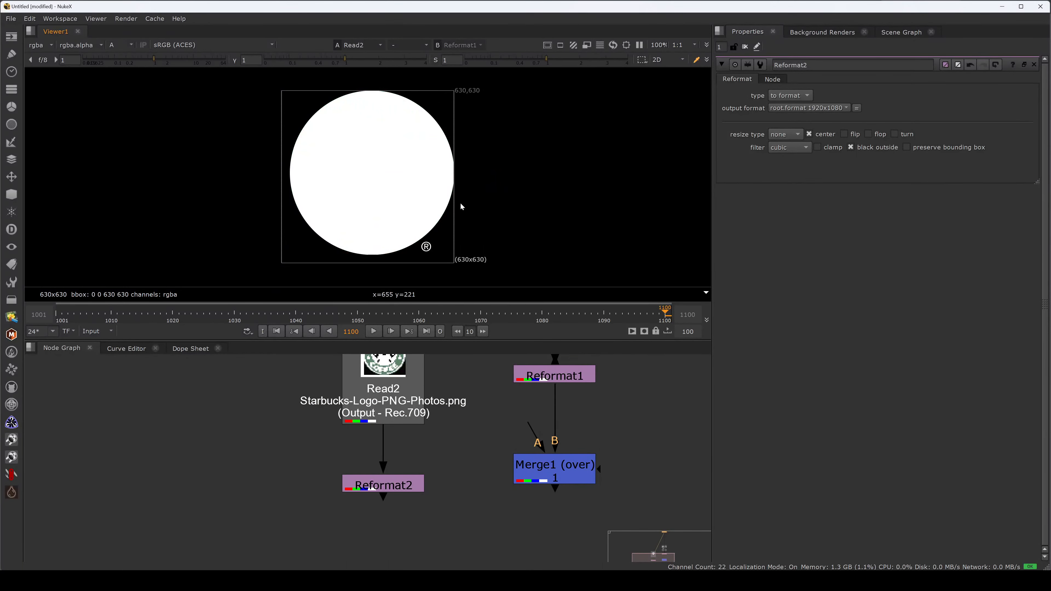
middle_click_drag(453, 436, 461, 391)
left_click_drag(458, 416, 343, 486)
key("2")
key("a")
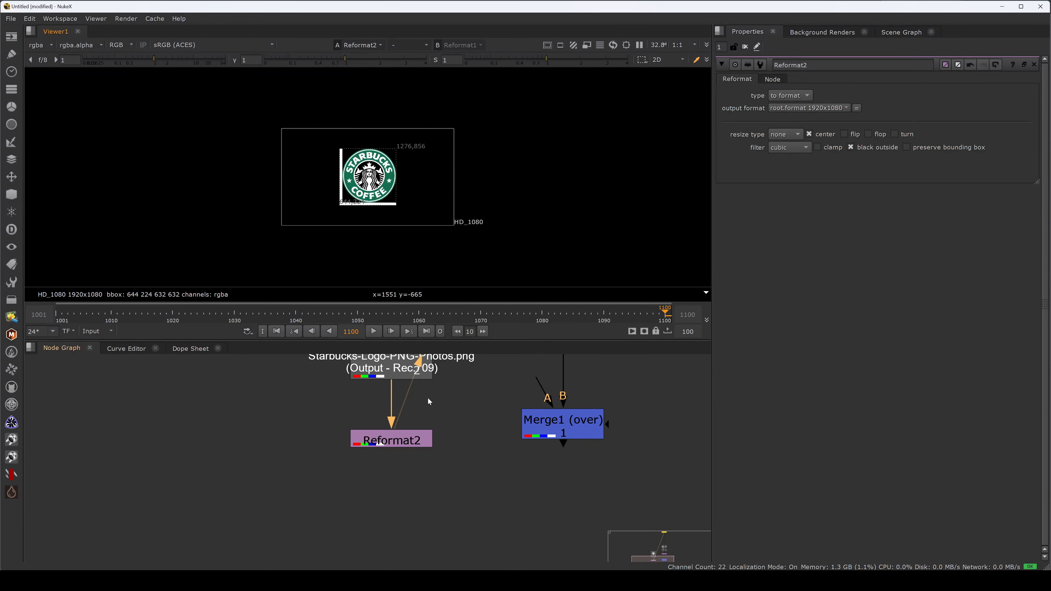
- Add a Premult node below the logo's Reformat and inspect the edges of the logo in its output
left_click_drag(458, 413, 306, 483)
key("Tab")
type("pre")
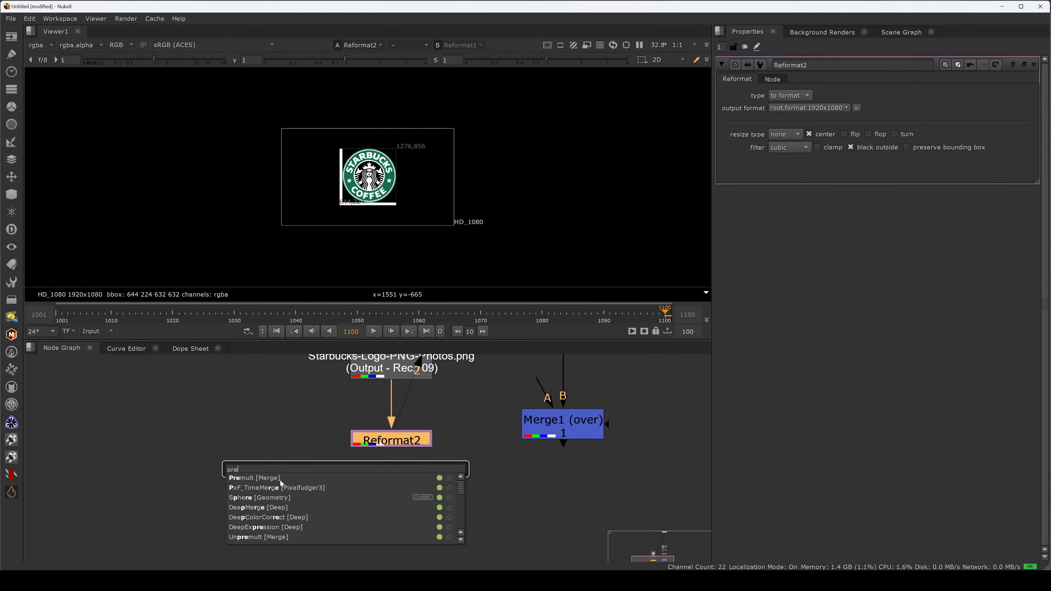
left_click(277, 478)
scroll(395, 197, "up", 5)
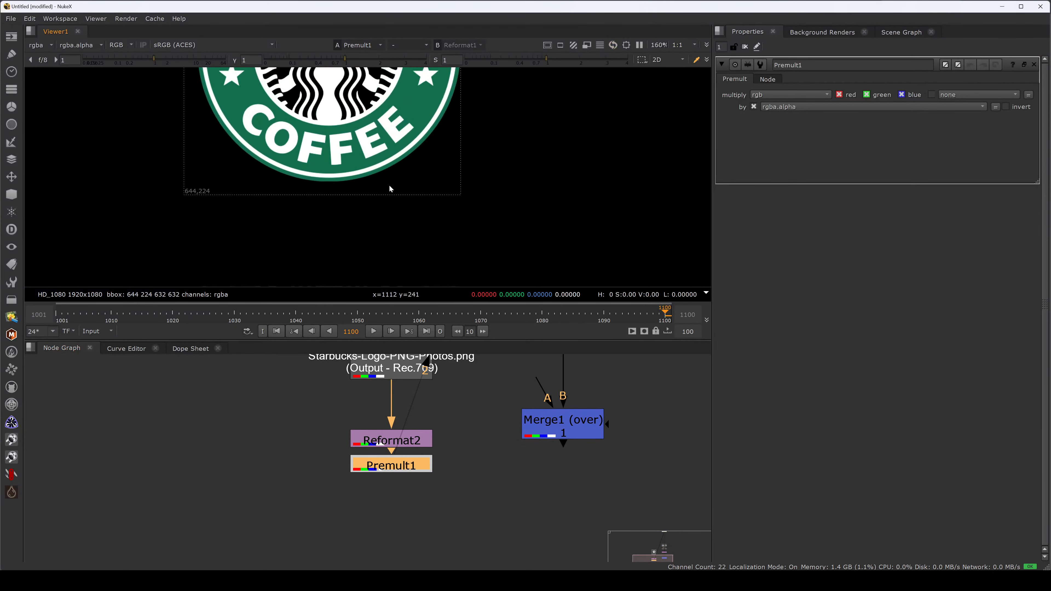
scroll(402, 203, "down", 4)
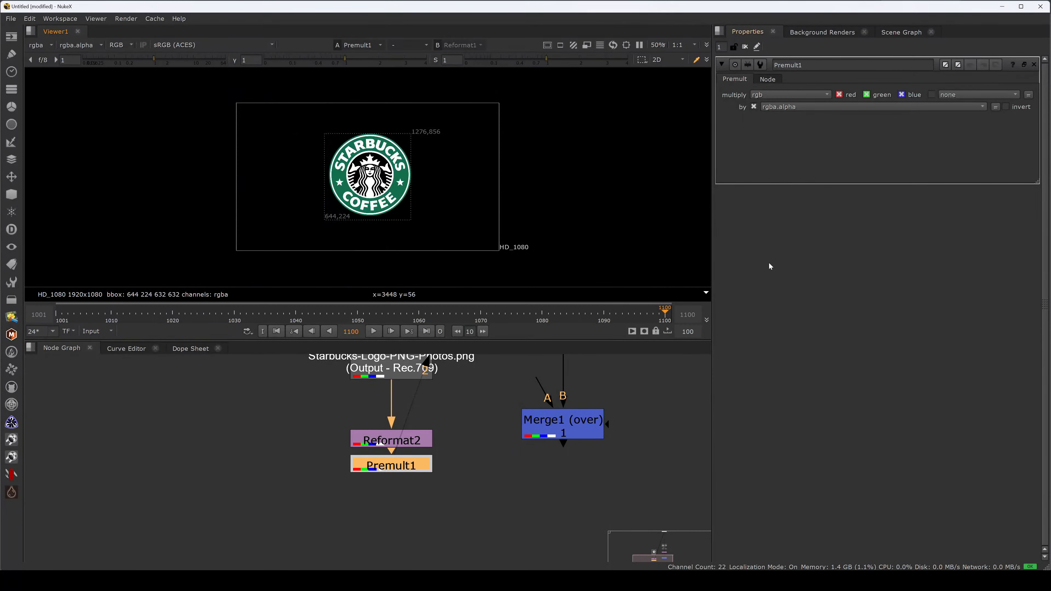
- Paste a copy of the logo's Read node beside the original, view it, and keep the Premult directly under the logo's Reformat
left_click_drag(541, 377, 246, 471)
left_click(399, 461)
left_click(425, 490)
middle_click_drag(410, 396, 408, 455)
left_click(385, 410)
key("ctrl+c")
left_click(203, 396)
key("ctrl+v")
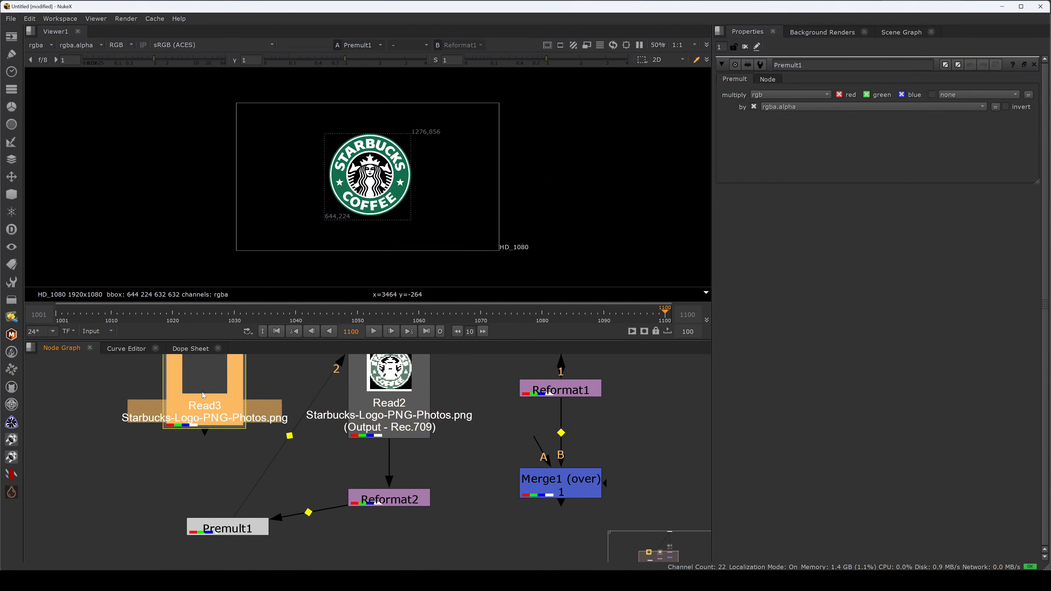
key("1")
left_click_drag(223, 529, 385, 525)
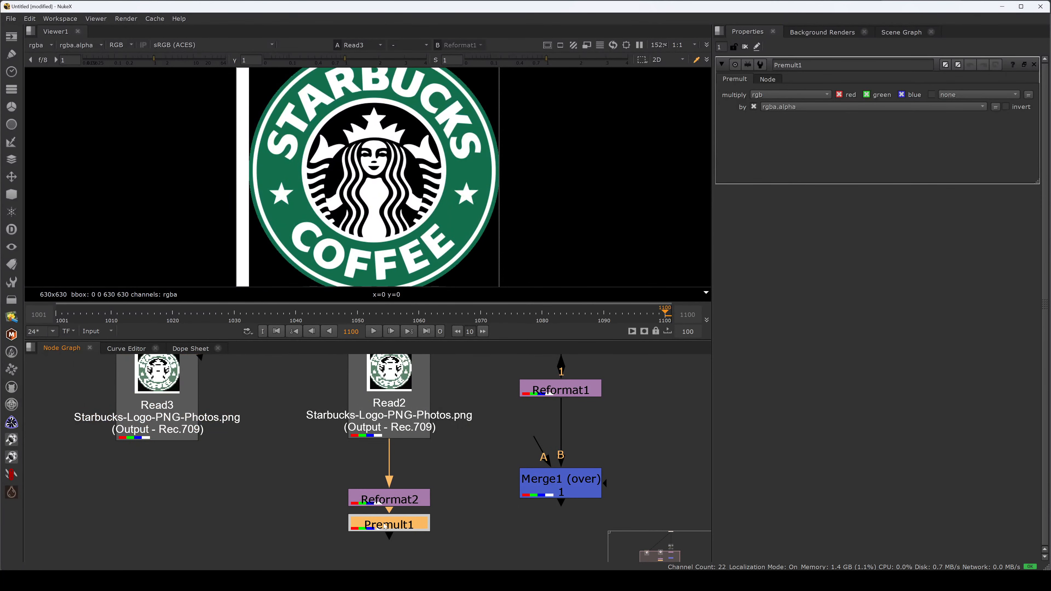
- Open the copied Read node's properties, frame its image in the viewer and enable Premultiplied
double_click(155, 404)
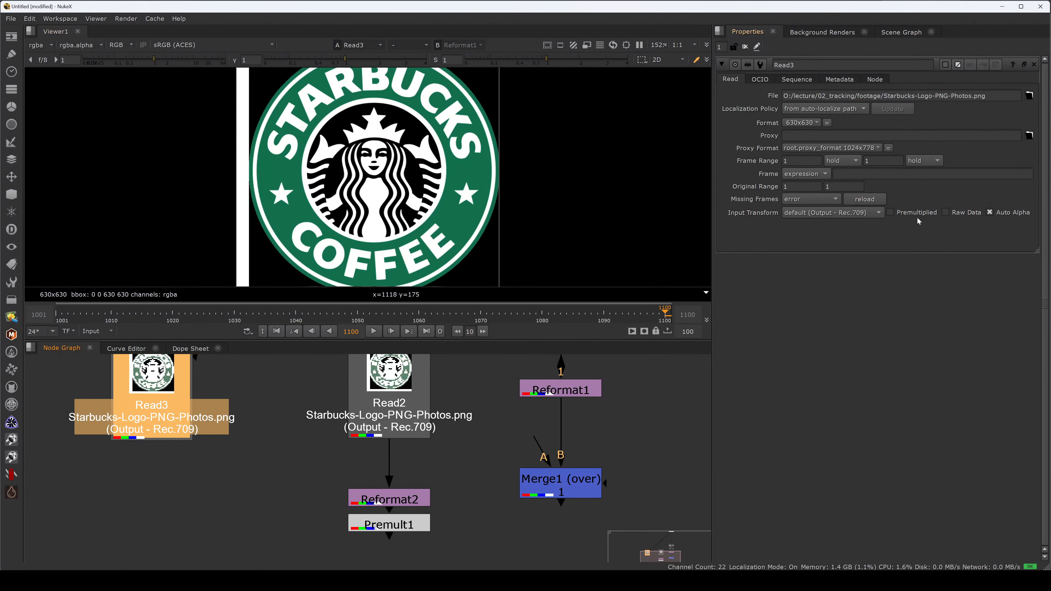
left_click_drag(159, 405, 164, 405)
left_click(215, 387)
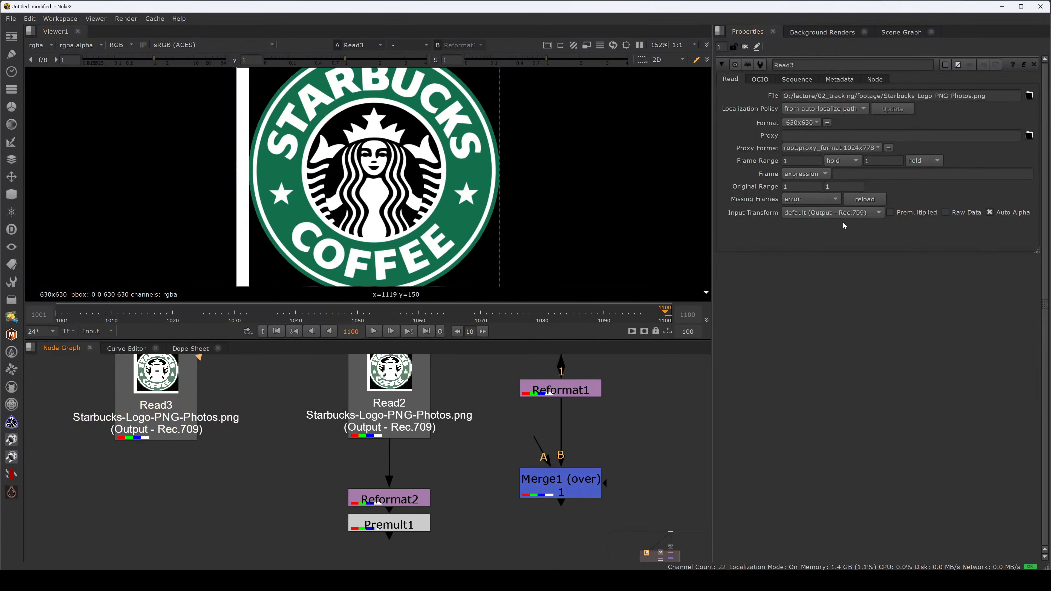
key("f")
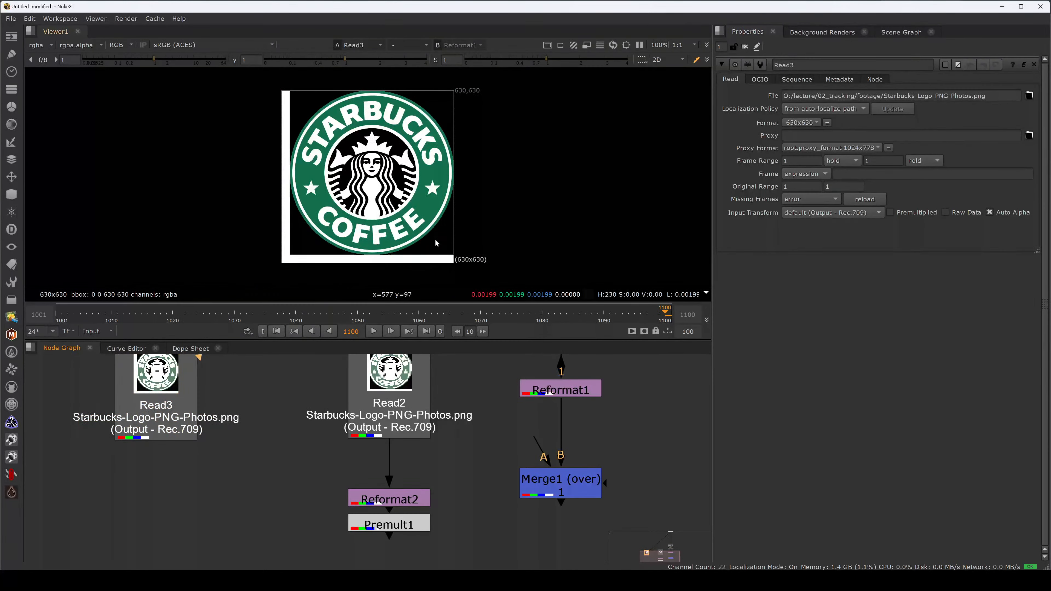
left_click(910, 214)
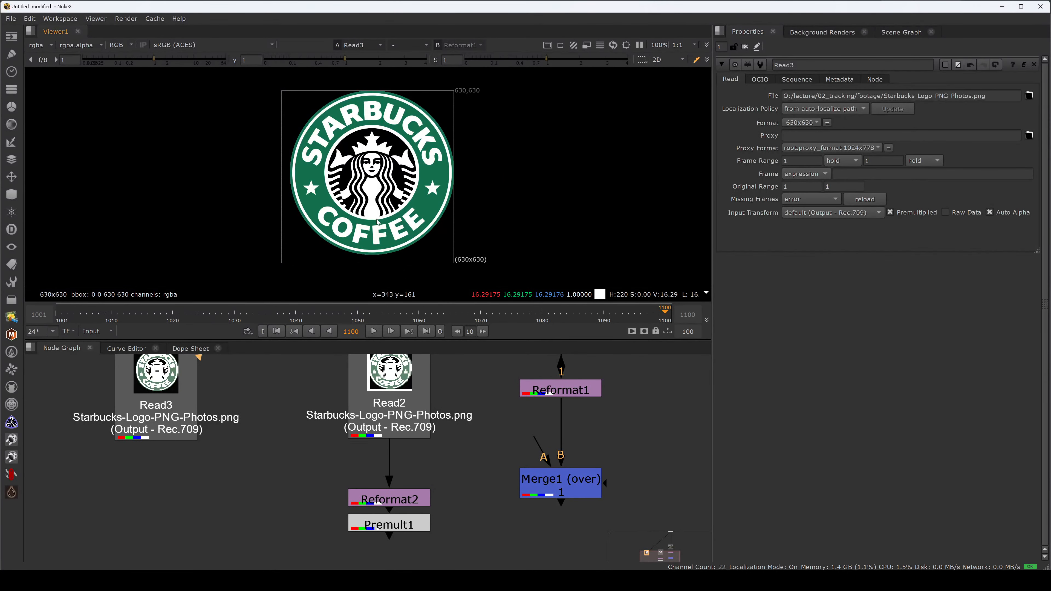
middle_click_drag(455, 516, 461, 485)
middle_click_drag(465, 433, 473, 473)
left_click(474, 473)
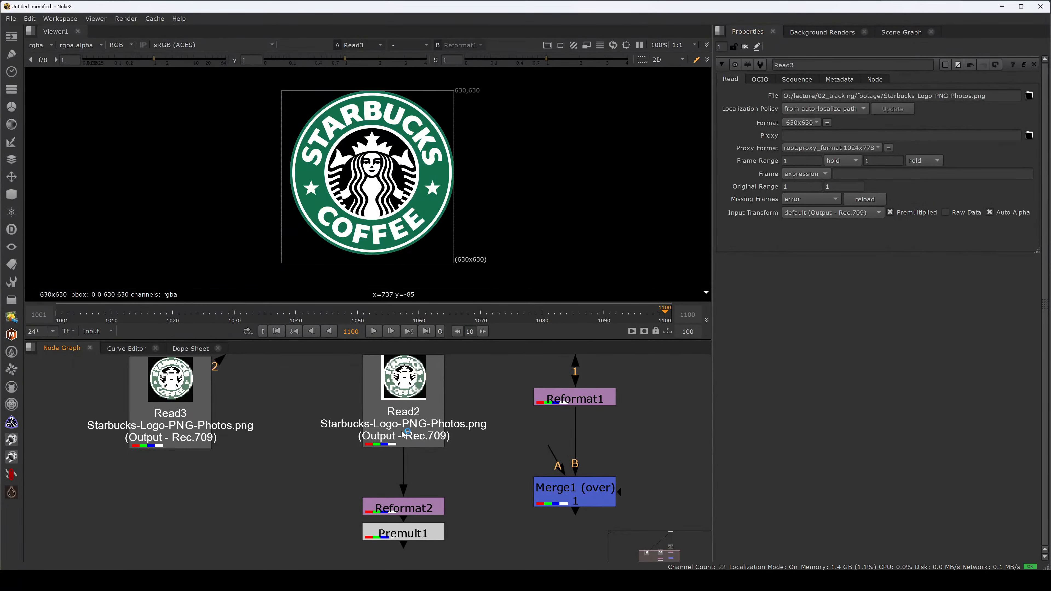
left_click_drag(182, 426, 180, 426)
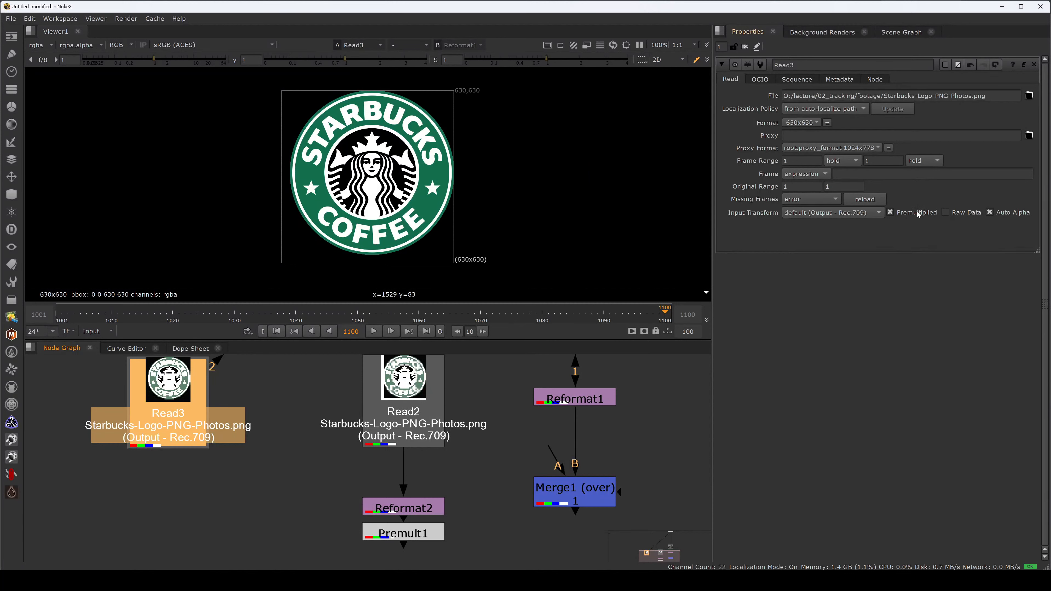
middle_click_drag(472, 501, 463, 493)
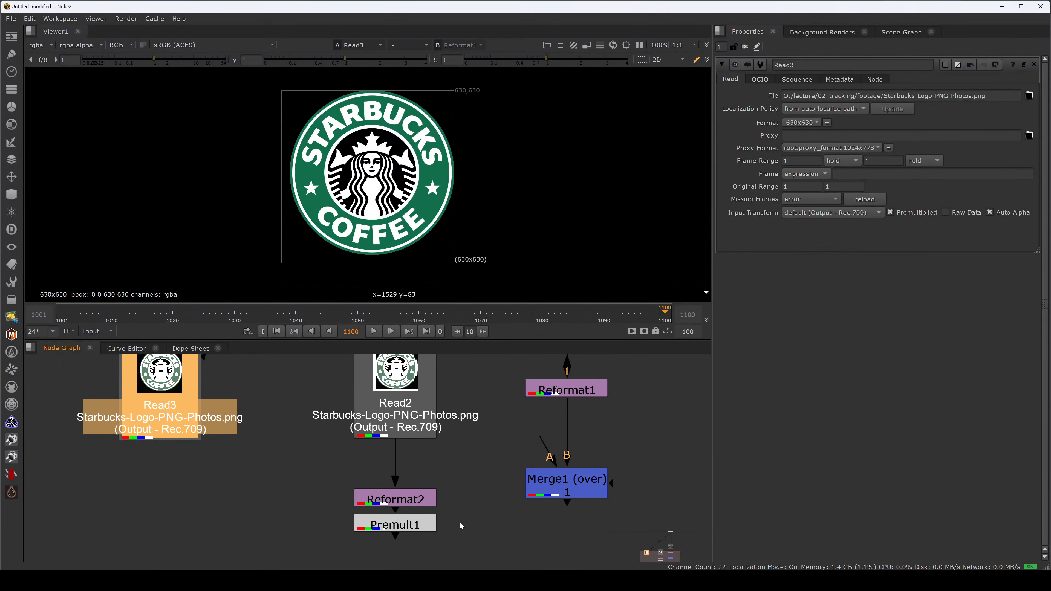
- View the Premult node's output to compare it with the copied Read set to Premultiplied
left_click_drag(461, 505, 322, 560)
key("2")
left_click(464, 508)
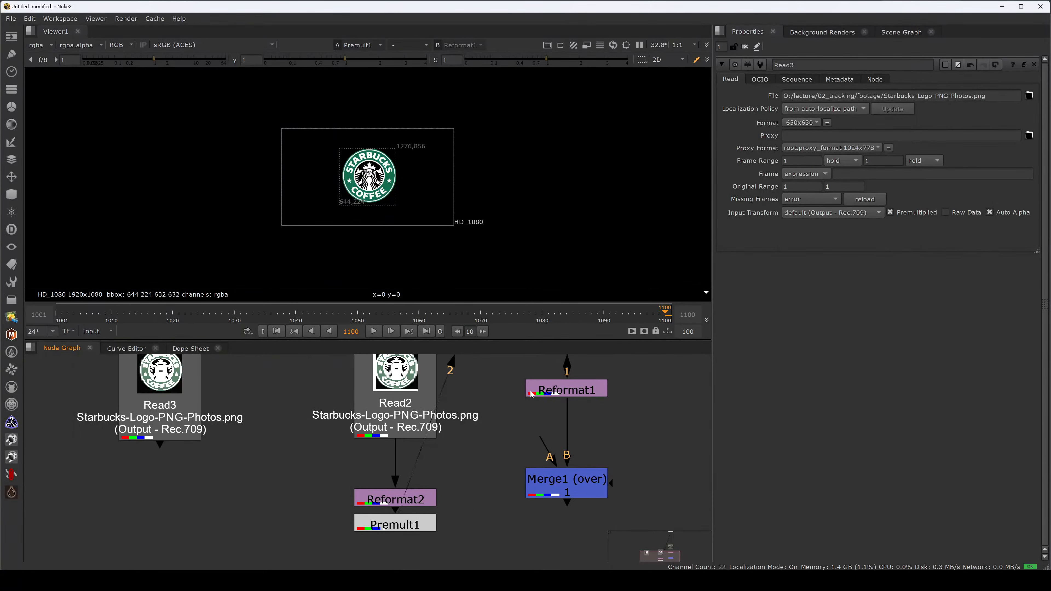
- Connect the Merge's A input to the Premult, level the Merge with it and view the logo composited over the footage
middle_click_drag(468, 489, 465, 455)
scroll(456, 427, "down", 3)
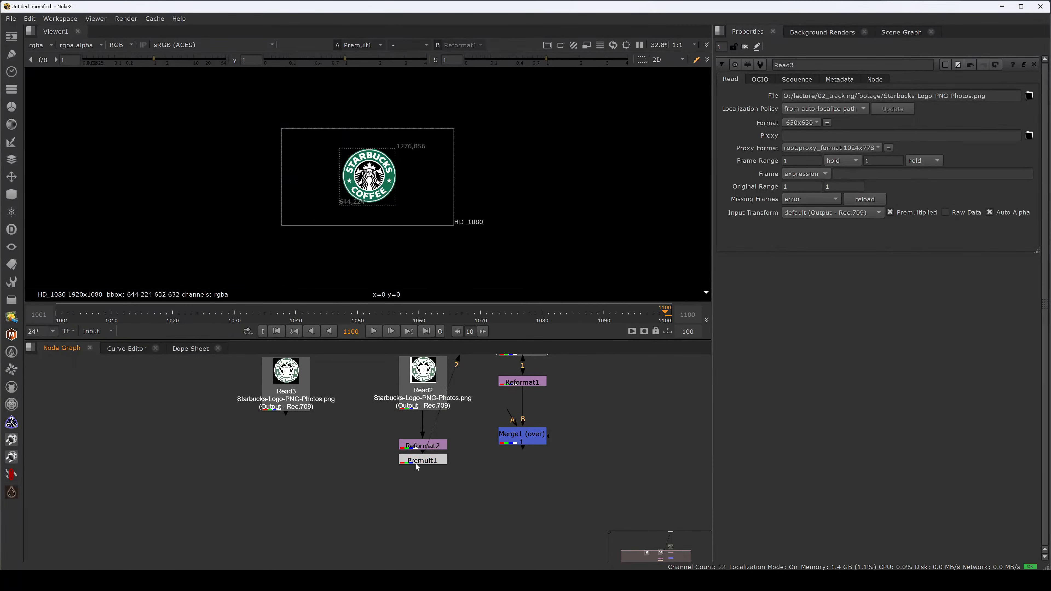
left_click(286, 374)
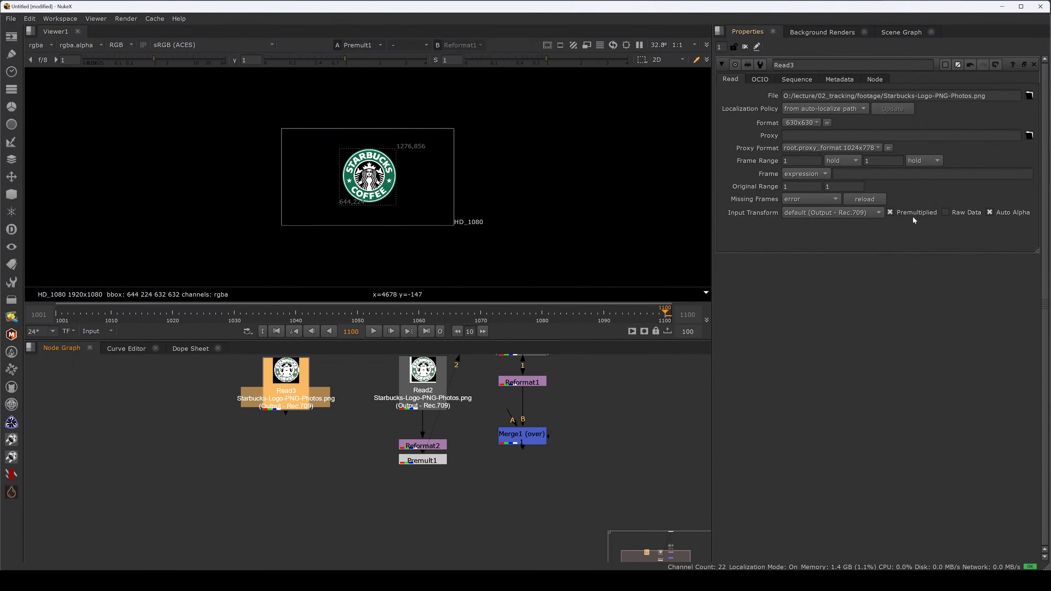
left_click(558, 481)
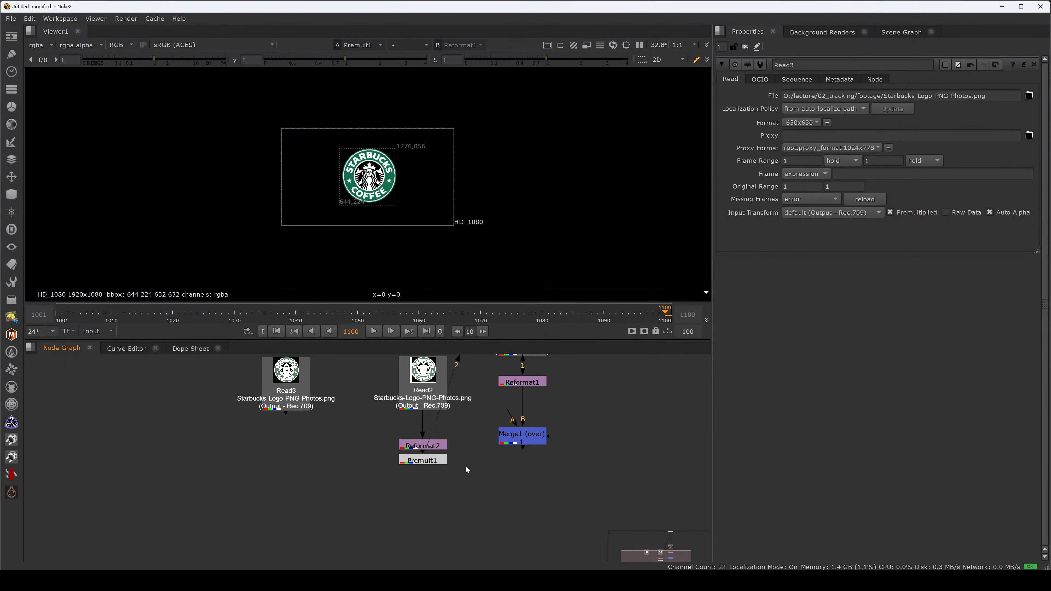
left_click_drag(513, 435, 442, 461)
left_click_drag(524, 491, 524, 466)
key("2")
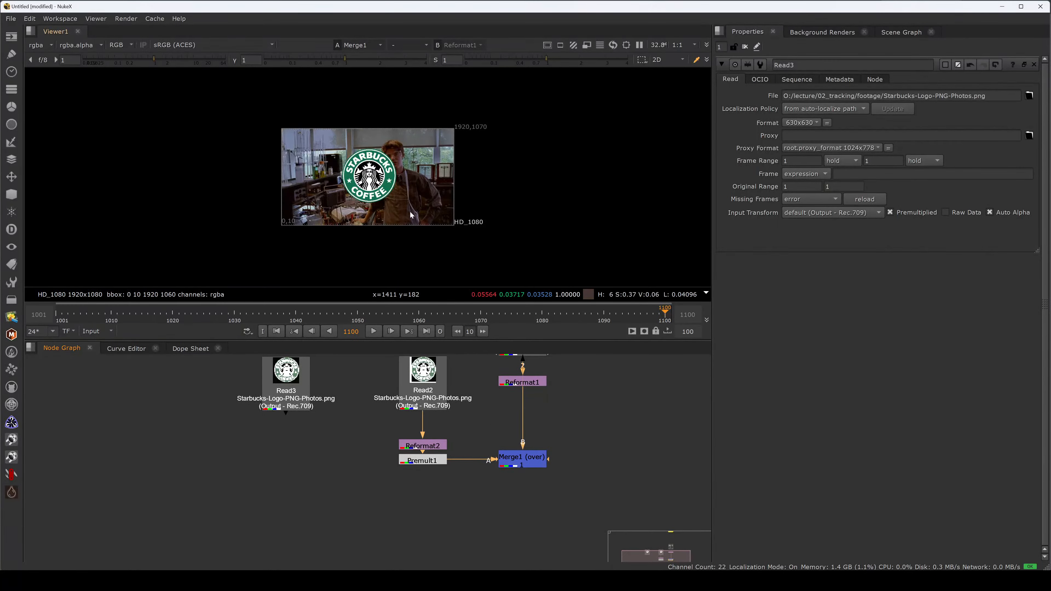
scroll(351, 187, "up", 5)
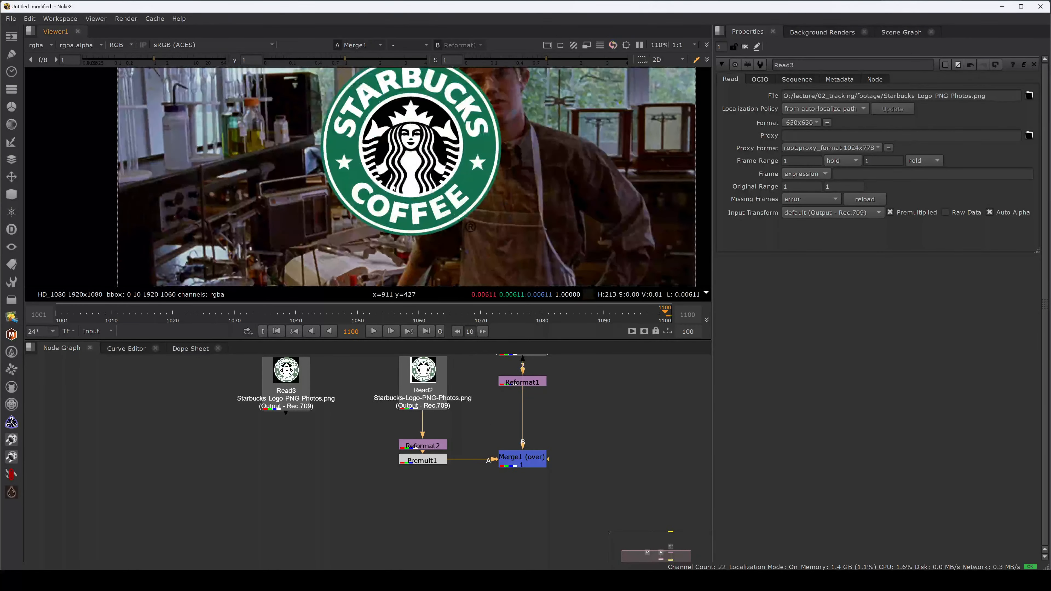
- Insert a Transform between the Premult and the Merge, center its pivot on the logo and scale the logo to about 0.282
double_click(537, 462)
key("t")
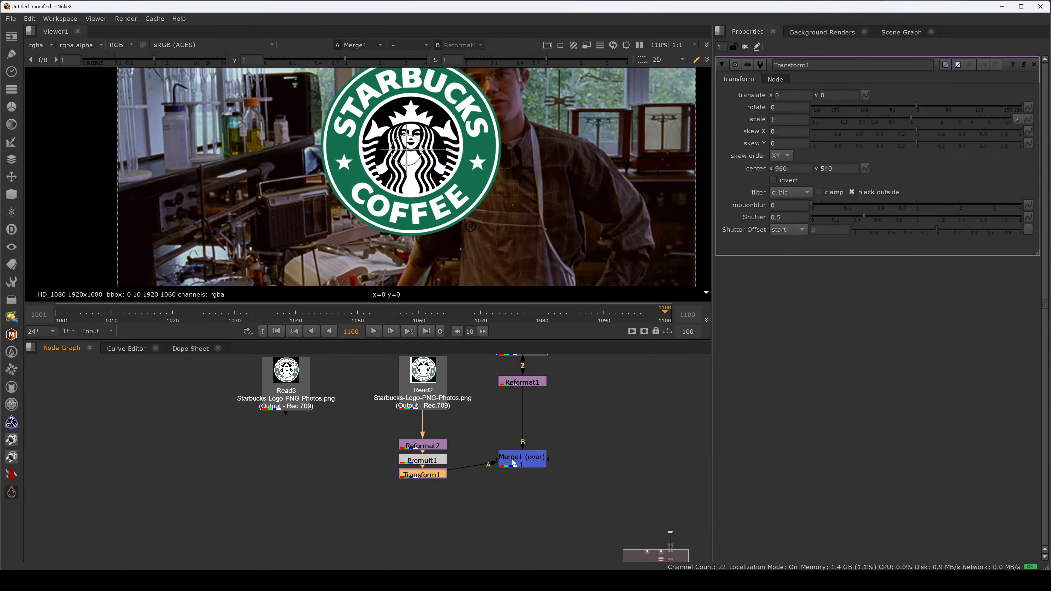
left_click_drag(407, 150, 414, 147, "ctrl")
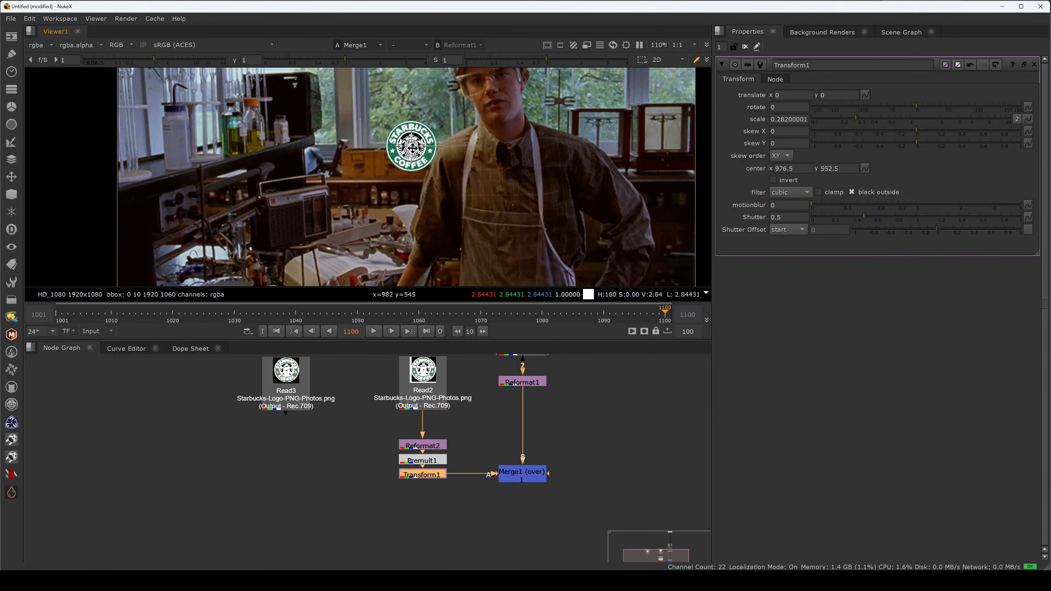
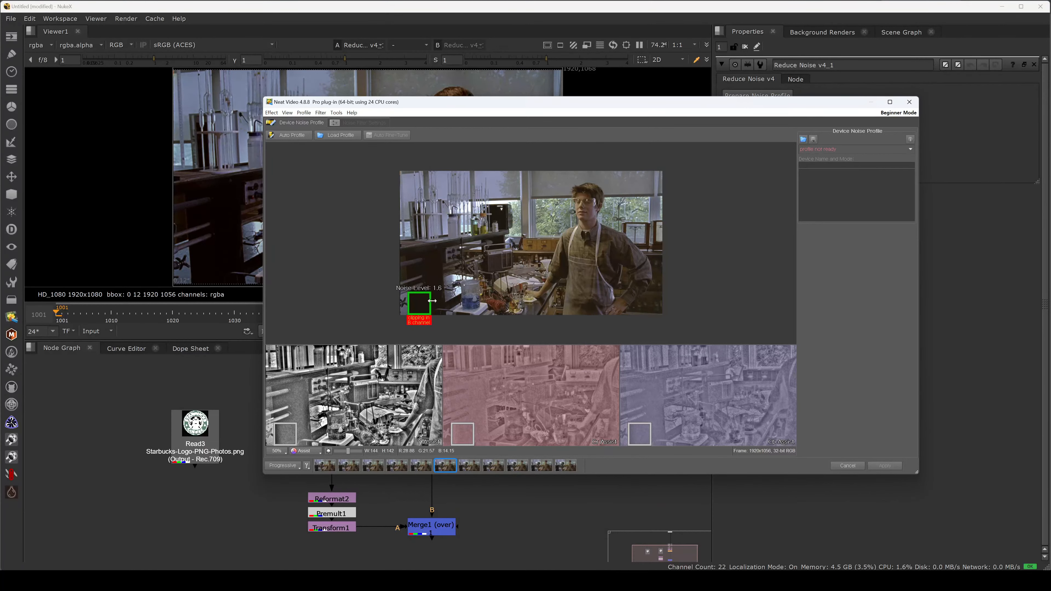
- Generate an automatic noise profile from the dark area at the footage's lower left and apply it to Reduce Noise, inspecting the denoised image
left_click_drag(422, 305, 422, 305)
left_click(286, 136)
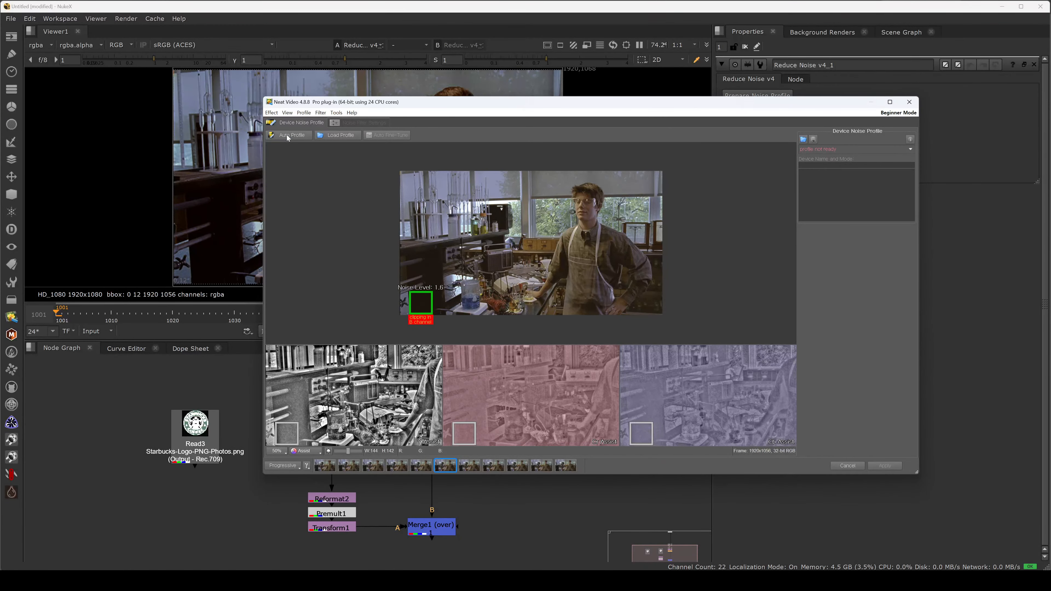
mouse_move(821, 230)
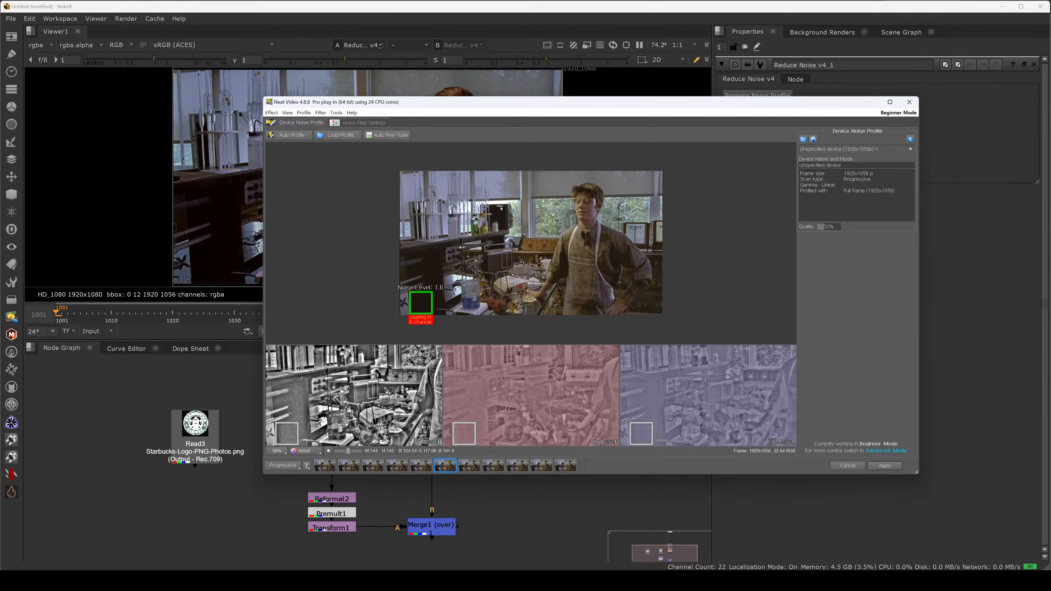
left_click(890, 467)
scroll(314, 200, "up", 5)
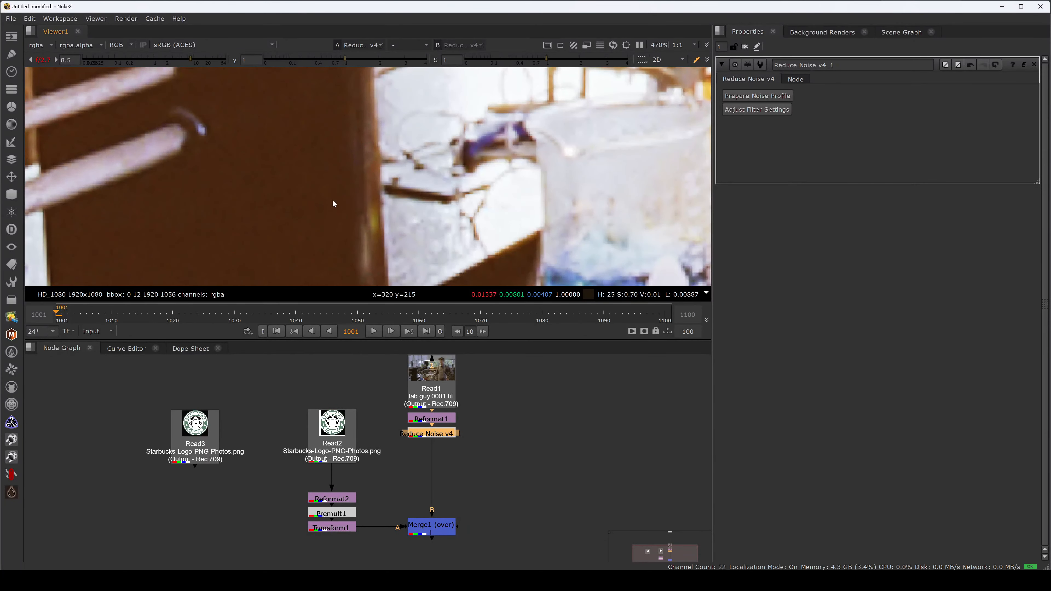
scroll(333, 203, "down", 5)
- Add a Denoise node fed from Reformat1 through a Dot, place it beside Reduce Noise and view its result
left_click(513, 432)
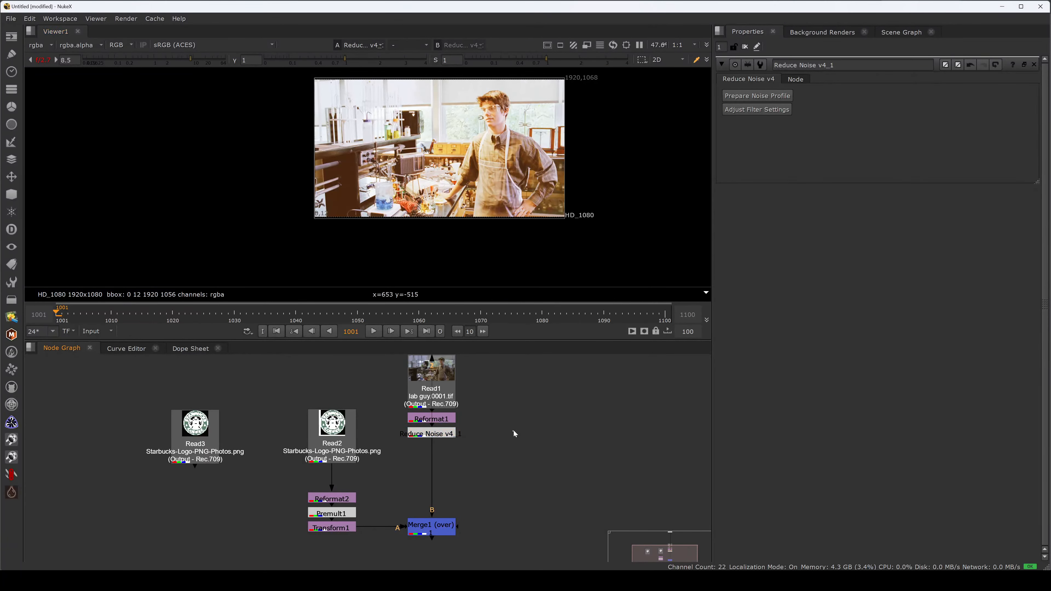
key("Tab")
type("denoi")
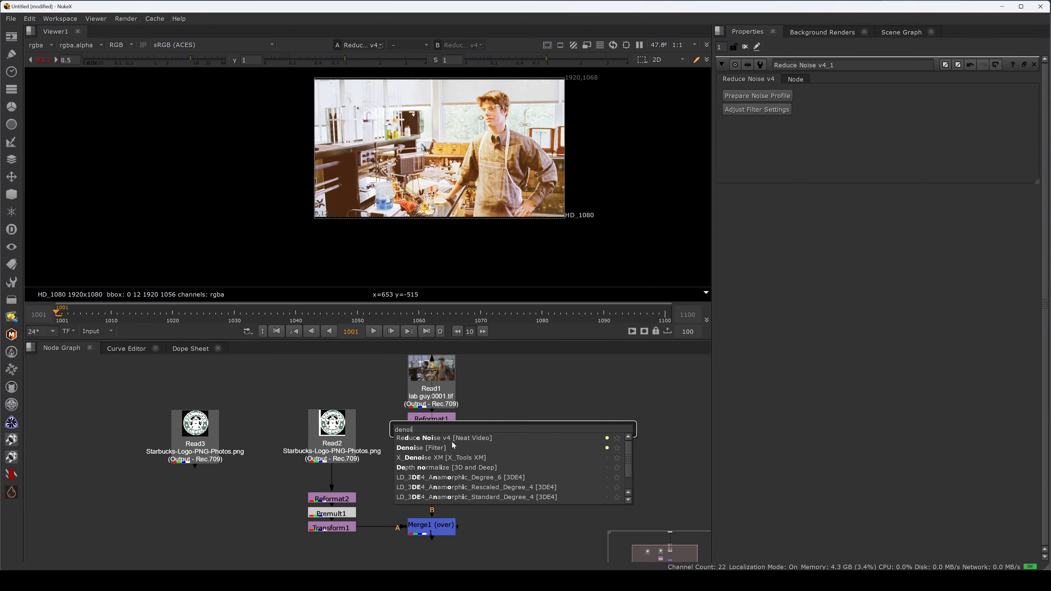
left_click(453, 447)
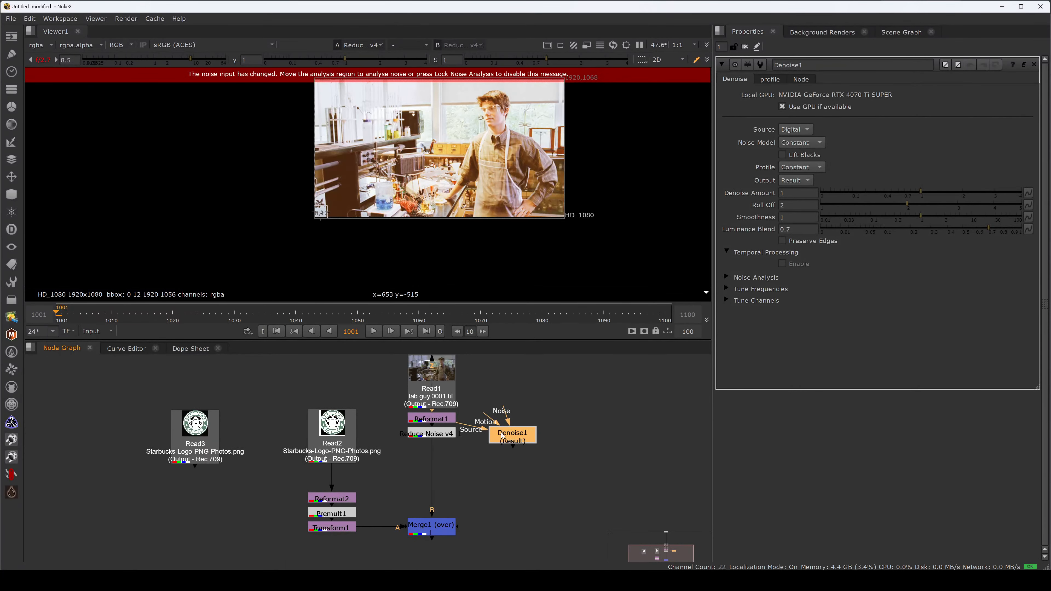
left_click_drag(502, 434, 531, 471)
key("2")
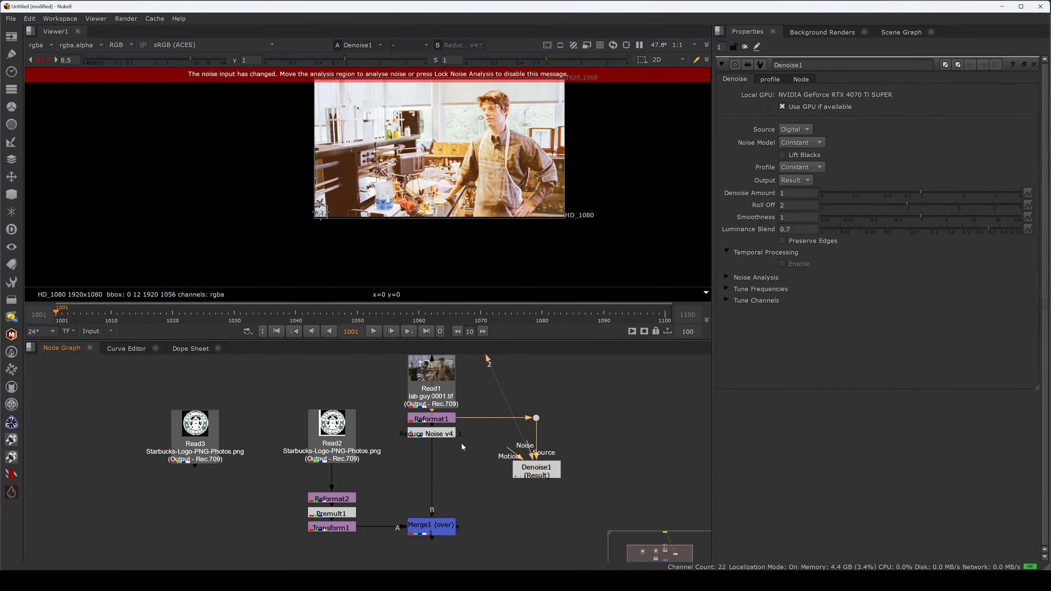
- Rearrange the node graph to leave space between Reformat1 and the Reduce Noise and Denoise nodes, placed level side by side
middle_click_drag(465, 479, 484, 432)
left_click_drag(495, 512, 174, 399)
left_click_drag(449, 478, 450, 559)
left_click_drag(449, 385, 450, 439)
left_click_drag(555, 422, 554, 439)
middle_click_drag(403, 442, 433, 434)
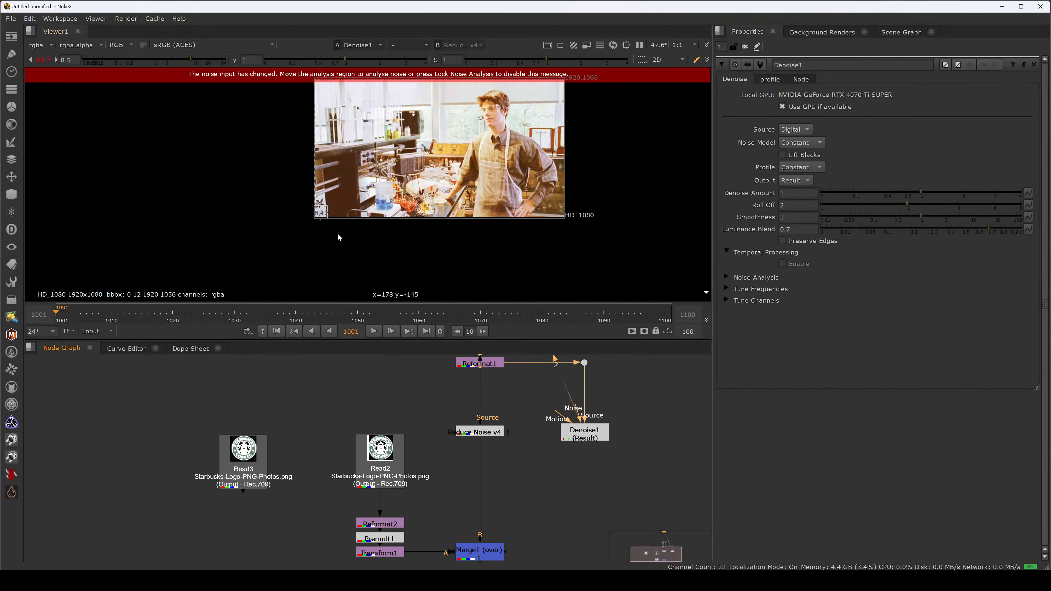
- Move the Denoise analysis region onto a dark part of the footage and compare the result with Reduce Noise up close
left_click_drag(321, 211, 329, 169)
scroll(359, 195, "up", 5)
left_click(589, 434)
left_click(480, 432)
left_click(1034, 65)
key("w")
scroll(291, 249, "up", 4)
key("w")
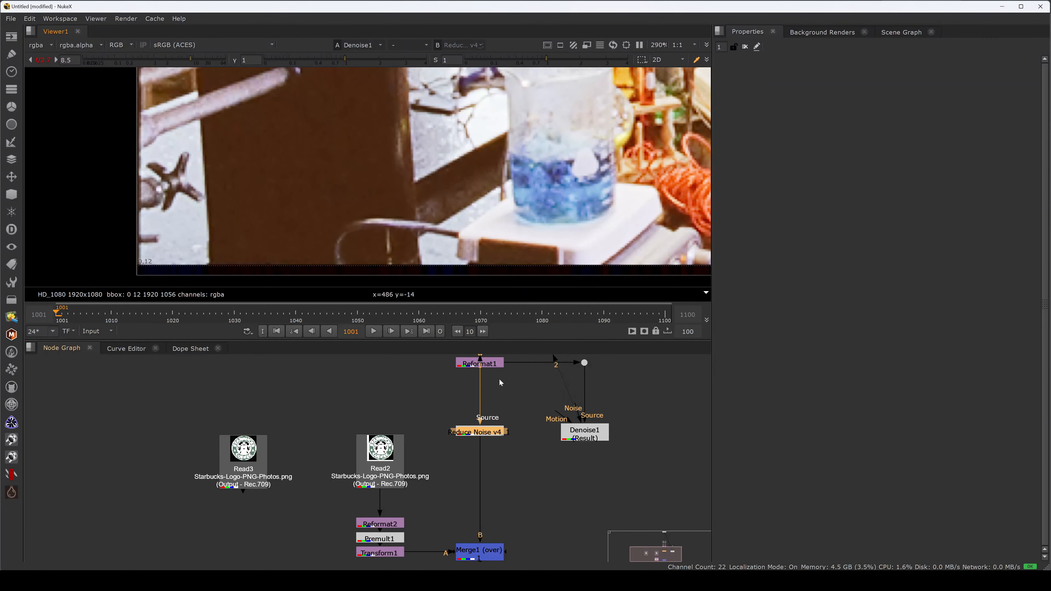
- Enlarge the node graph and add a Dot below Reformat1 that branches to both Reduce Noise and Denoise
left_click_drag(503, 454, 520, 462)
key("2")
key("space")
middle_click_drag(646, 290, 519, 345)
left_click_drag(580, 240, 658, 352)
left_click_drag(617, 330, 663, 330)
left_click(526, 206)
mouse_move(525, 260)
left_mouse_down("ctrl")
mouse_move(525, 205)
mouse_move(517, 253)
left_mouse_up("ctrl")
key("period")
left_click(565, 206)
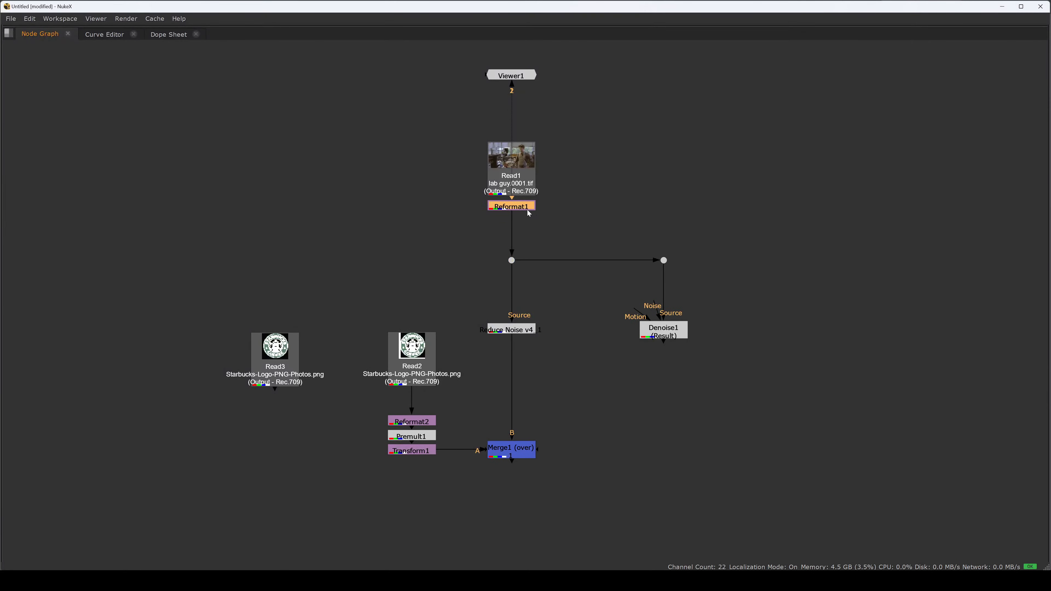
- Widen the gap between Reformat1 and the Dot below it, and move Viewer1 to the lower left of the nodes
middle_click_drag(570, 221, 570, 288)
left_click_drag(570, 292, 470, 167)
left_click_drag(511, 252, 512, 148)
left_click(575, 166)
scroll(575, 166, "down", 4)
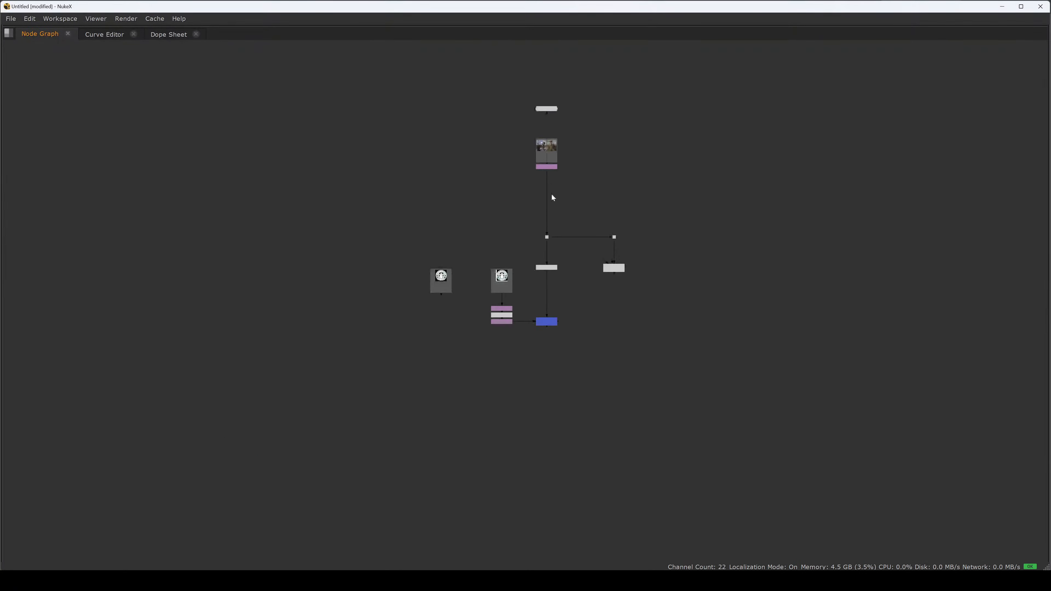
left_click_drag(546, 108, 299, 382)
scroll(571, 172, "up", 4)
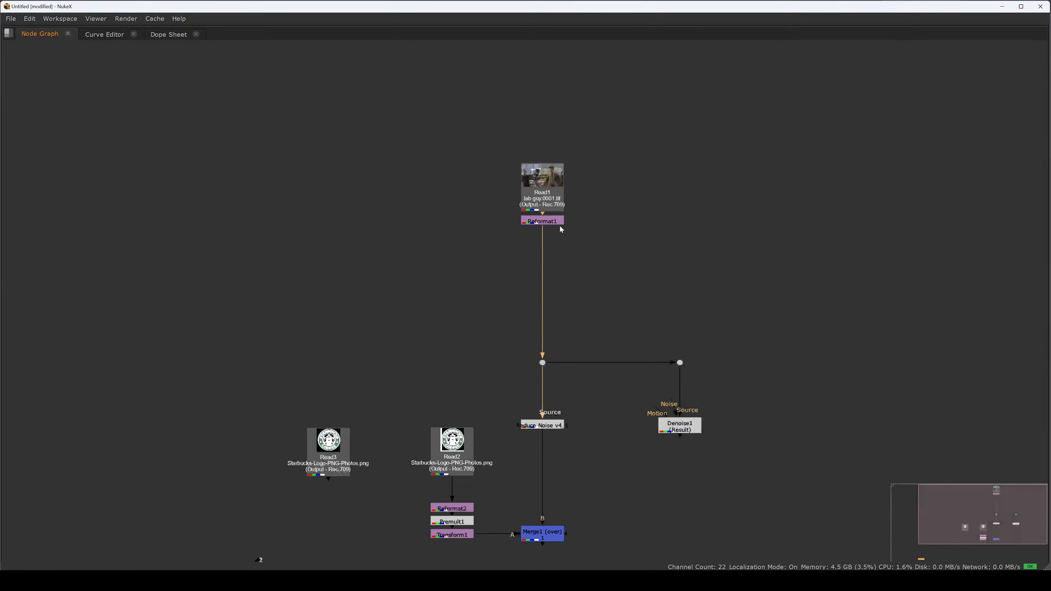
- Create an anchor Stamp with a linked stamp from Reformat1
left_click(559, 227)
left_click(549, 222)
key("Tab")
left_click(626, 199)
left_click(626, 198)
left_click(537, 224)
key("F8")
key("Return")
- Place the linked stamp beside the anchor, retitle the anchor "org" and update the linked stamp's title as well
left_click_drag(542, 272, 380, 248)
double_click(542, 249)
left_click_drag(349, 232, 259, 236)
type("org")
key("Return")
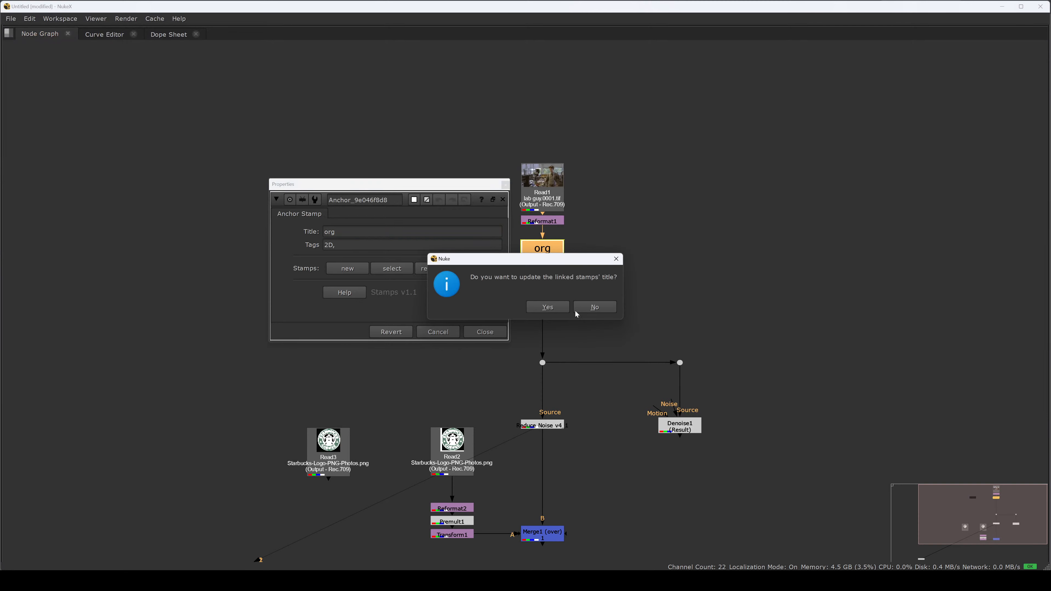
left_click(552, 308)
left_click(291, 311)
left_click(486, 333)
left_click(511, 342)
middle_click_drag(386, 299, 431, 224)
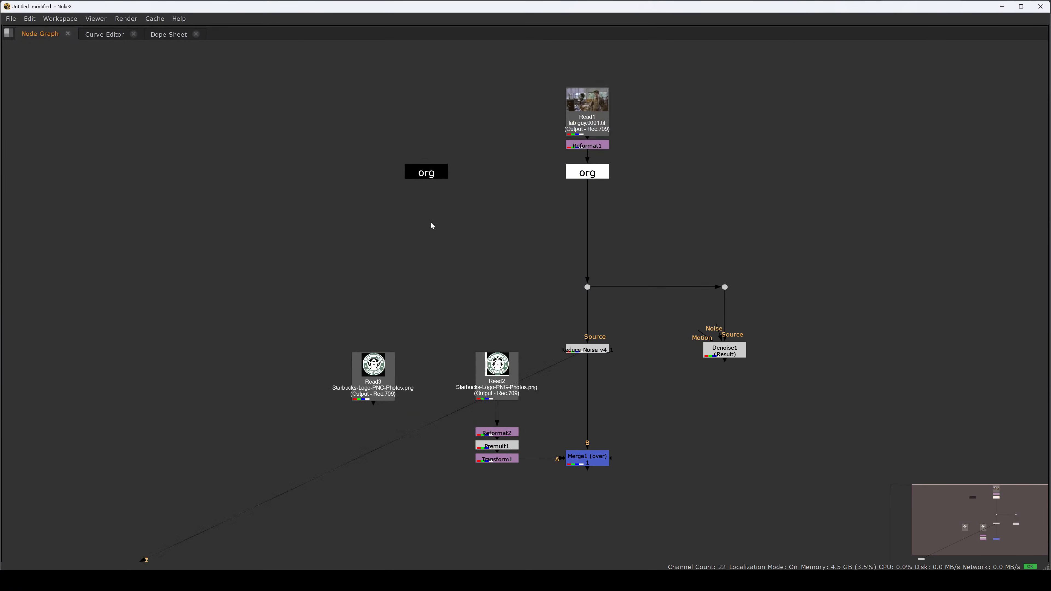
- Shift Reduce Noise and Denoise to the right on their own Dot branches, detached from the Merge's B input
middle_click_drag(608, 492, 567, 409)
scroll(523, 418, "down", 3)
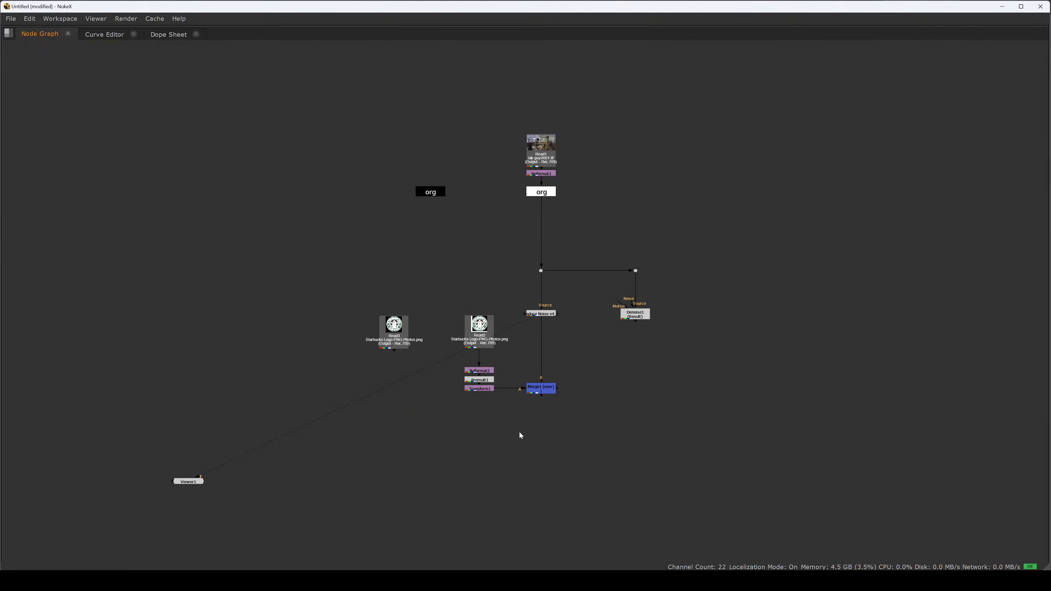
left_click_drag(568, 311, 592, 292)
left_click_drag(538, 183, 699, 274)
left_click_drag(567, 250, 675, 197)
left_click_drag(621, 142, 567, 155, "ctrl")
scroll(646, 267, "up", 2)
left_click_drag(683, 209, 579, 258)
left_click(653, 317)
left_click_drag(691, 214, 602, 259)
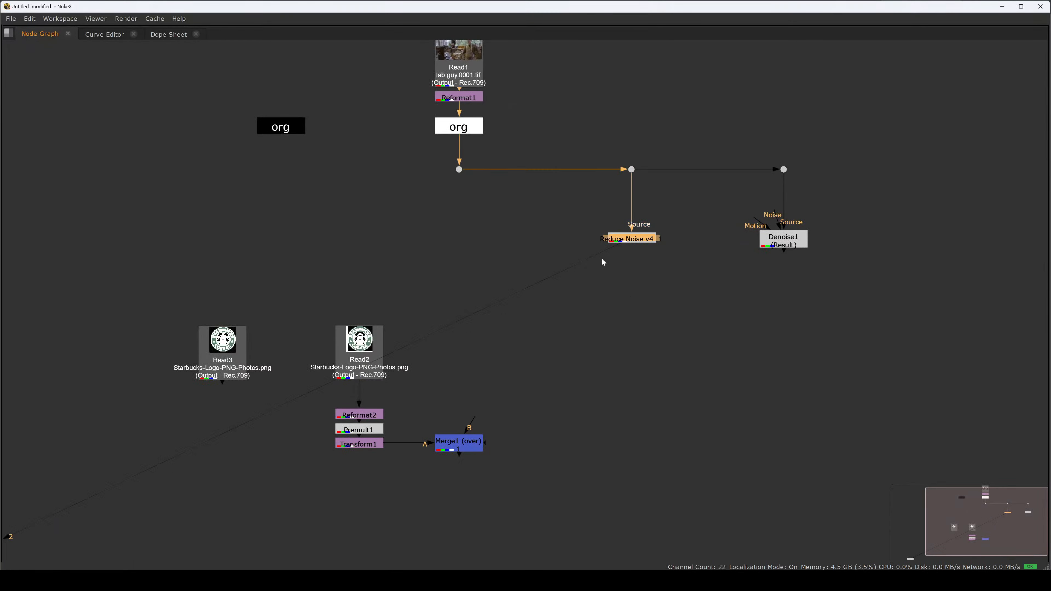
- Create an anchor Stamp titled "DD" from Reduce Noise and place its linked stamp next to the org stamp
key("F8")
type("D")
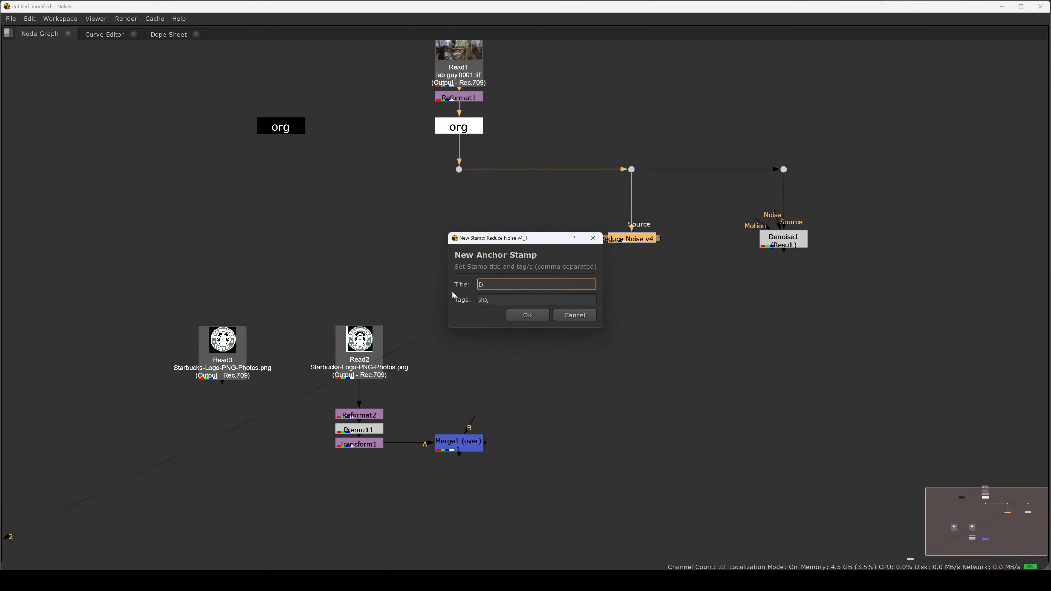
type("DD")
key("Return")
scroll(815, 147, "down", 2)
left_click_drag(669, 269, 360, 157)
left_click_drag(444, 139, 340, 251)
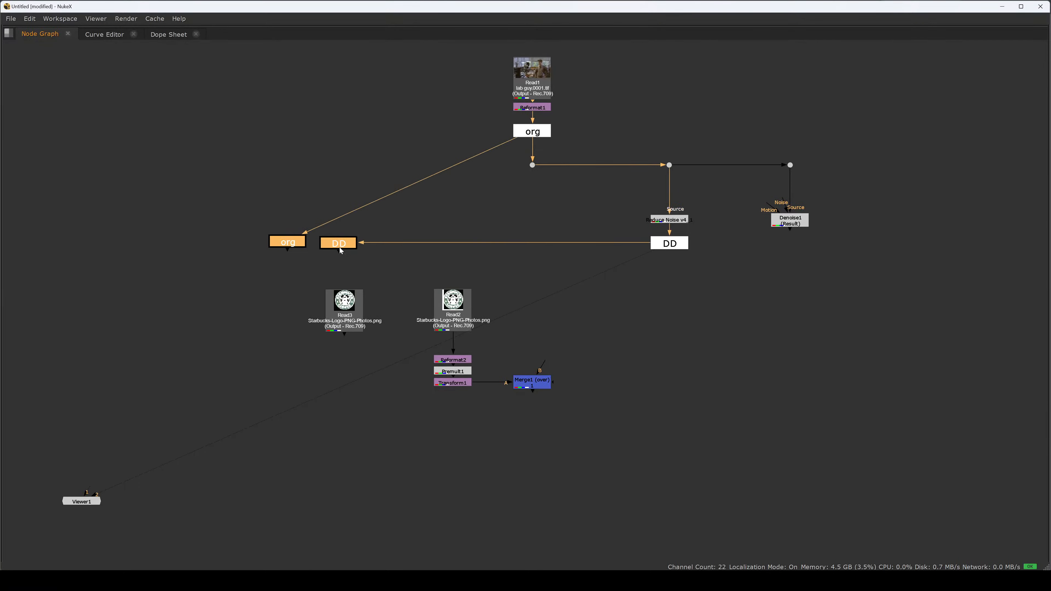
- Move the logo nodes and their Merge below the denoise branch and connect the Merge's B input to the DD anchor
middle_click_drag(339, 251, 397, 154)
left_click_drag(348, 183, 651, 376)
left_click_drag(500, 203, 611, 365)
left_click_drag(714, 427, 727, 148)
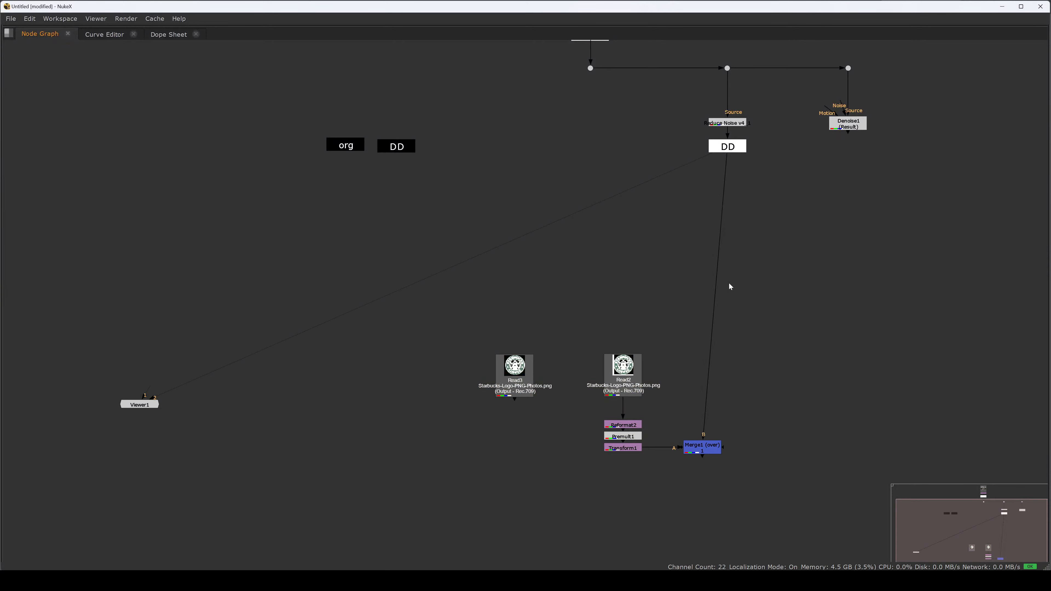
- Straighten the footage branch into one vertical line running through Reduce Noise and the DD anchor to the Merge
left_click_drag(706, 450, 731, 452)
middle_click_drag(647, 105, 621, 239)
left_click_drag(614, 250, 687, 57)
left_click(722, 436)
middle_click_drag(727, 355, 671, 261)
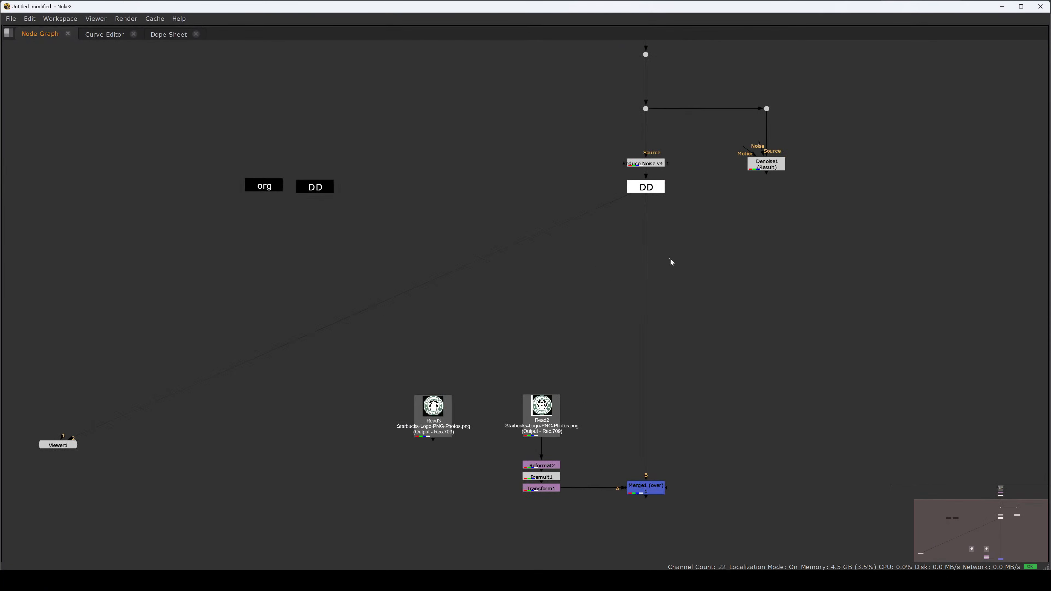
- Merge the two linked stamps, routing org through a Dot into input A and DD into input B
scroll(670, 259, "down", 3)
left_click_drag(676, 153, 626, 479)
left_click(682, 197)
left_click_drag(689, 153, 635, 486)
left_click(629, 381)
scroll(628, 381, "up", 2)
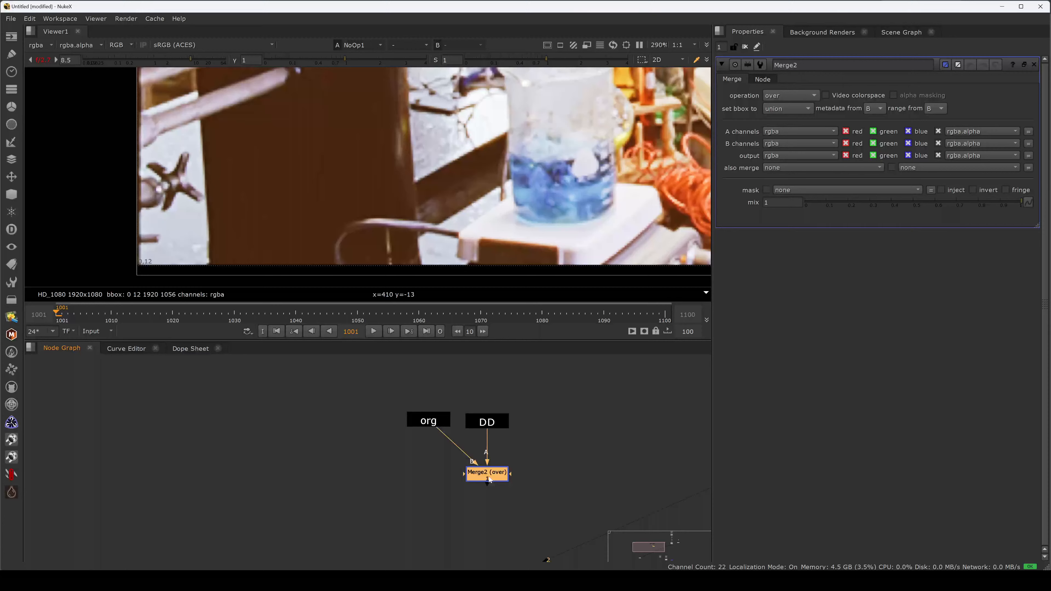
left_click(510, 476)
left_click_drag(457, 447, 429, 474, "ctrl")
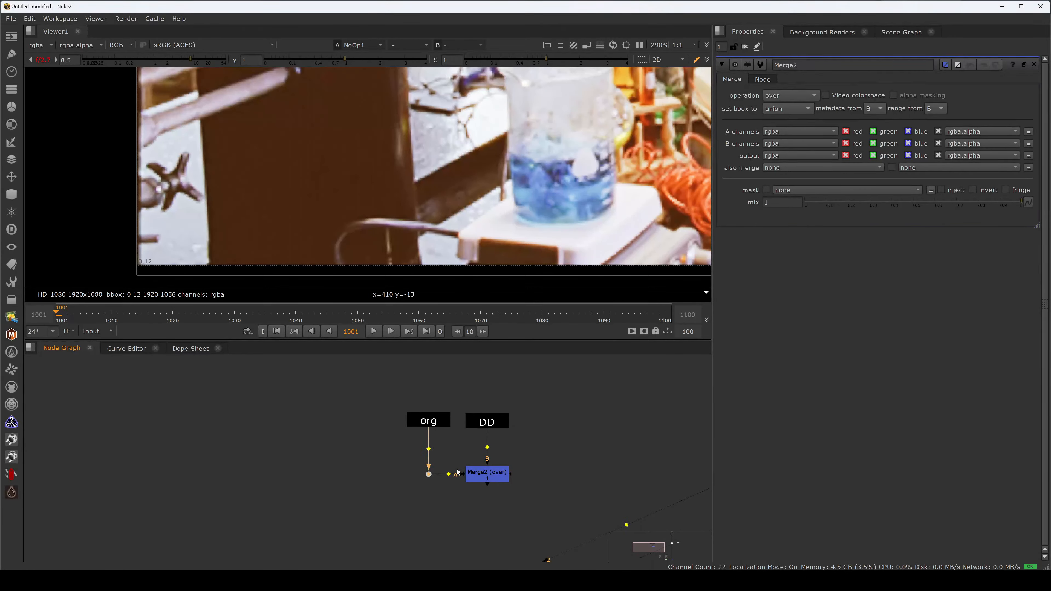
- View the Merge of the org and DD stamps and set its operation to minus
left_click(485, 476)
key("1")
left_click(770, 106)
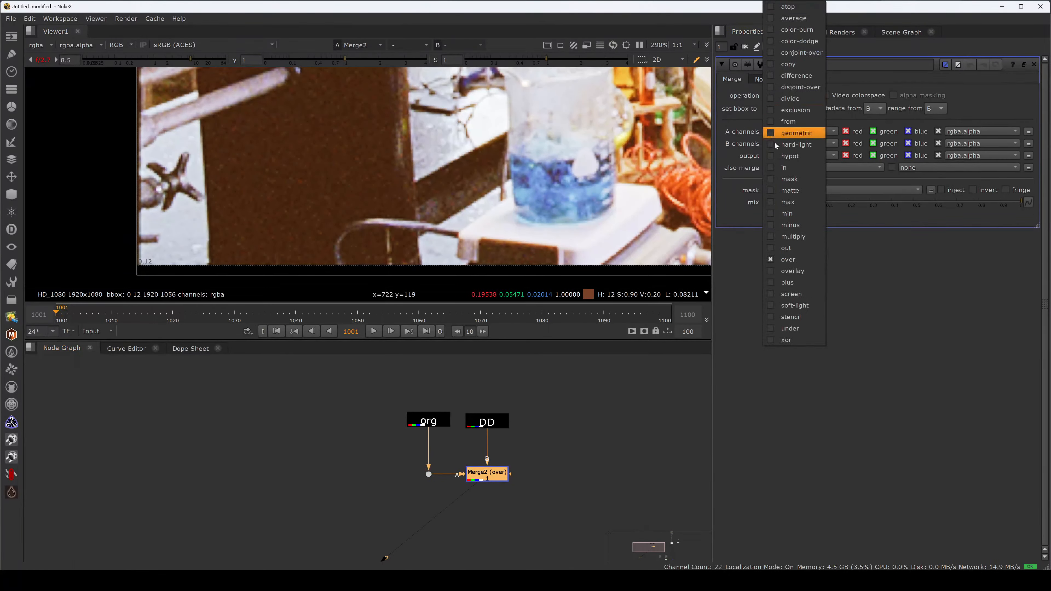
left_click(797, 225)
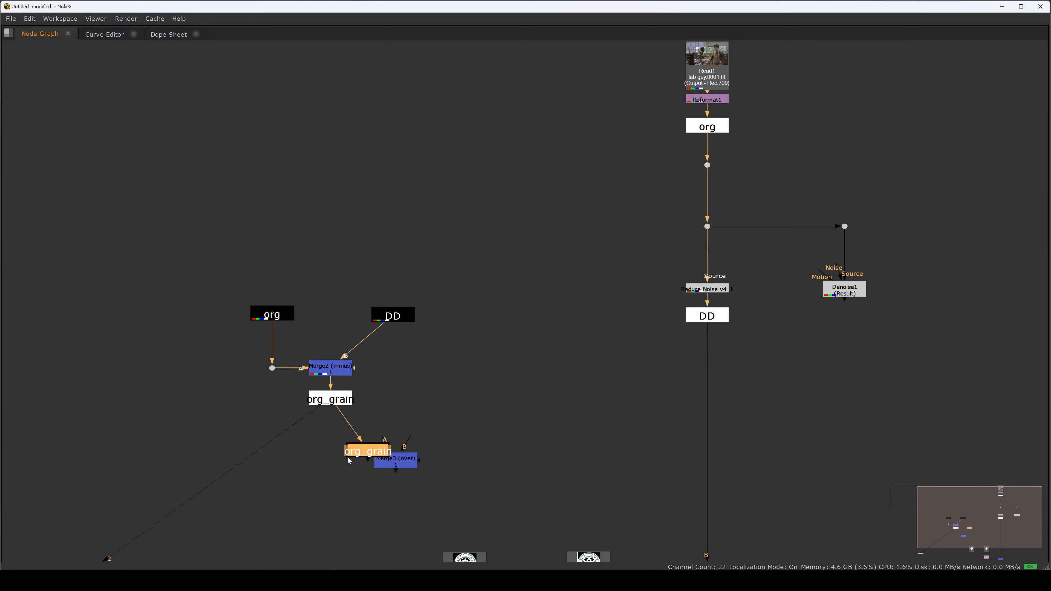
- Place the linked org_grain stamp below its anchor, connect Merge3's A input to it and B to DD, and align the branches
left_click_drag(371, 446, 330, 467)
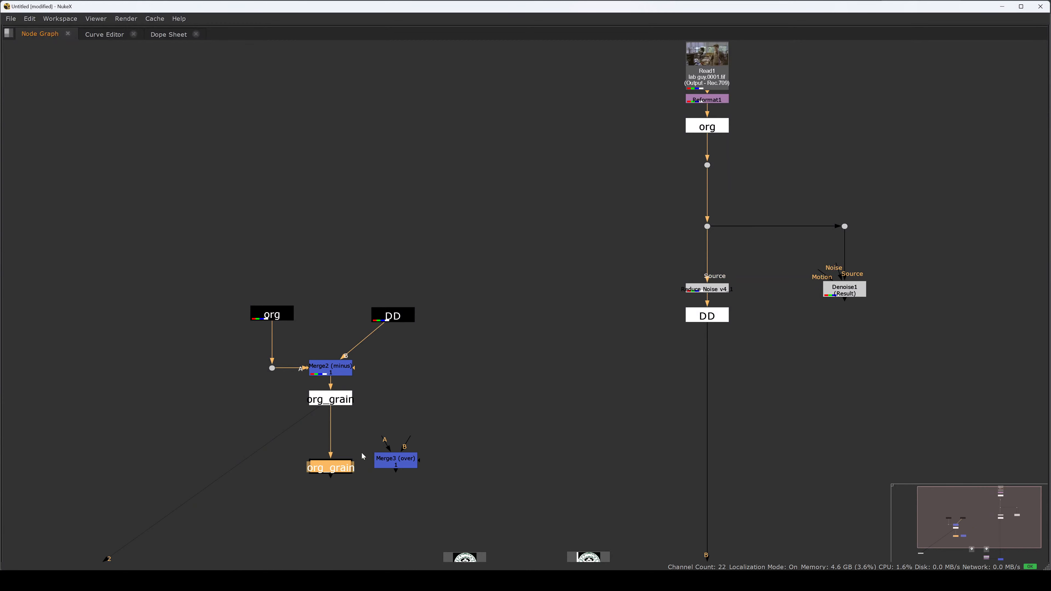
left_click(400, 454)
left_click_drag(399, 454, 392, 319)
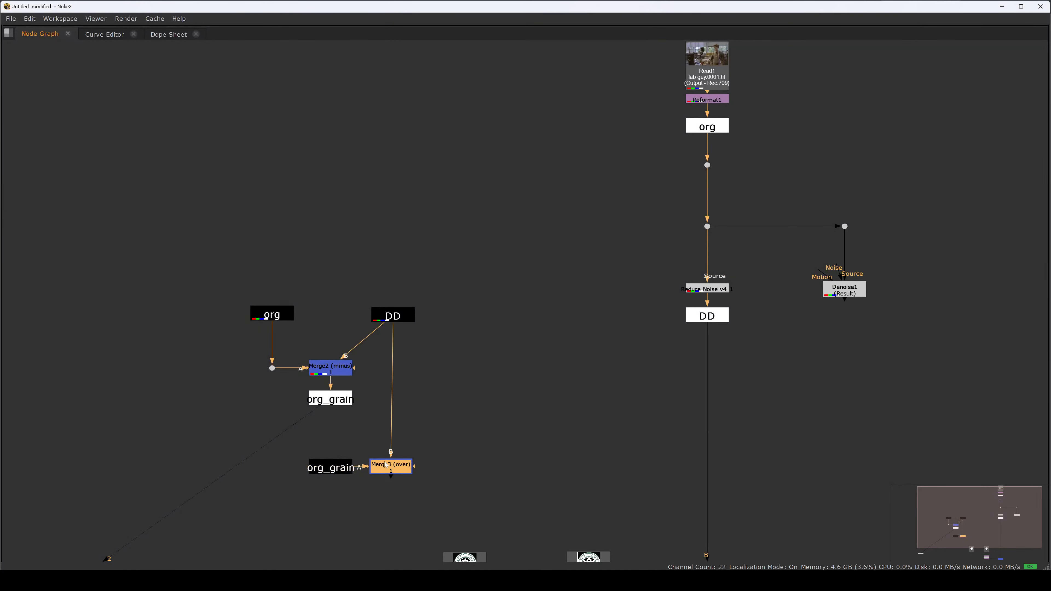
left_click_drag(389, 466, 417, 467)
left_click(375, 429)
left_click(337, 366)
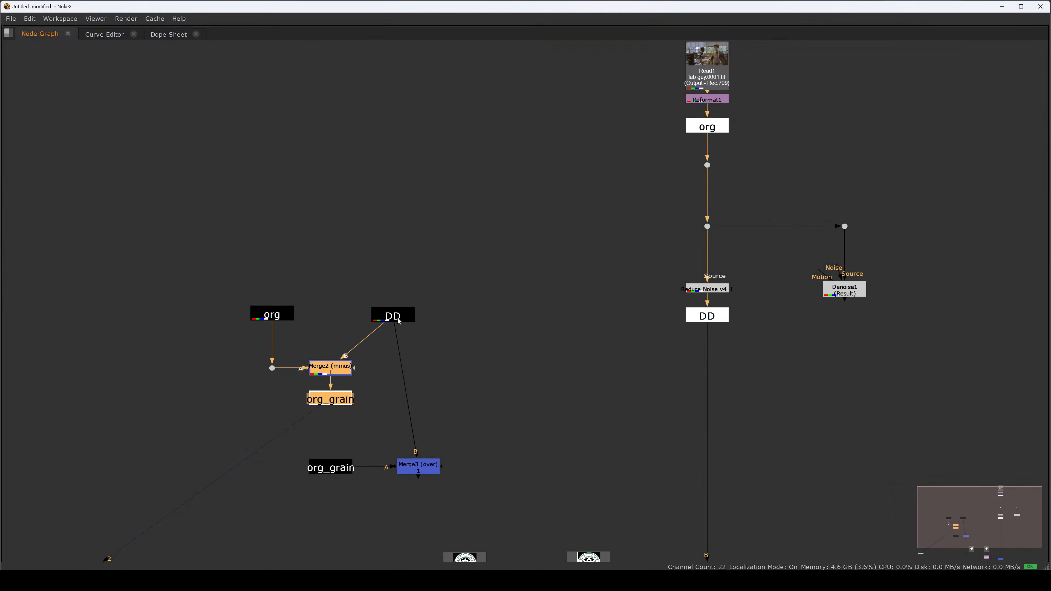
left_click_drag(399, 321, 430, 312)
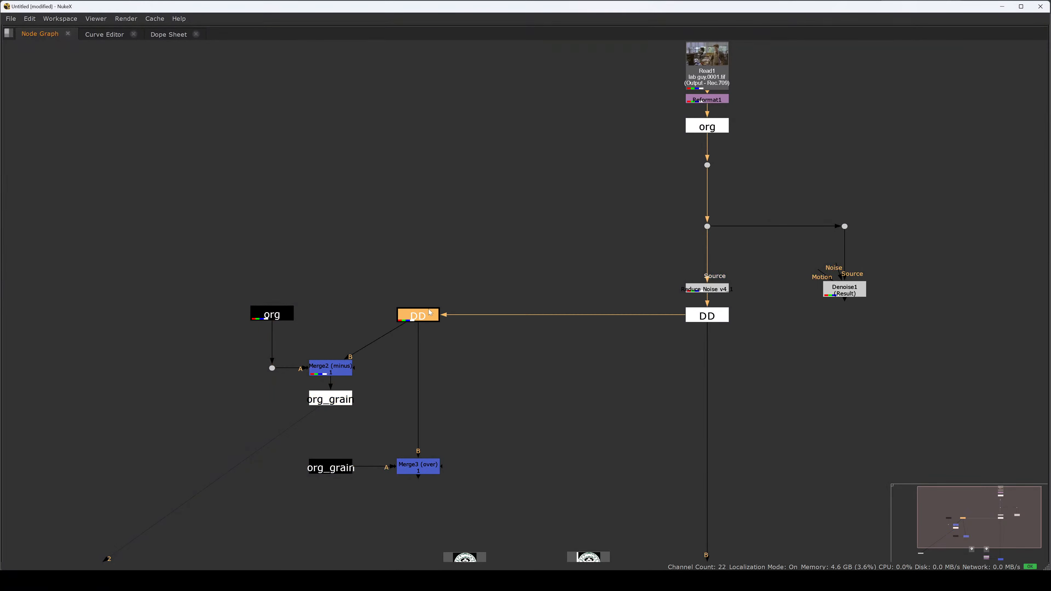
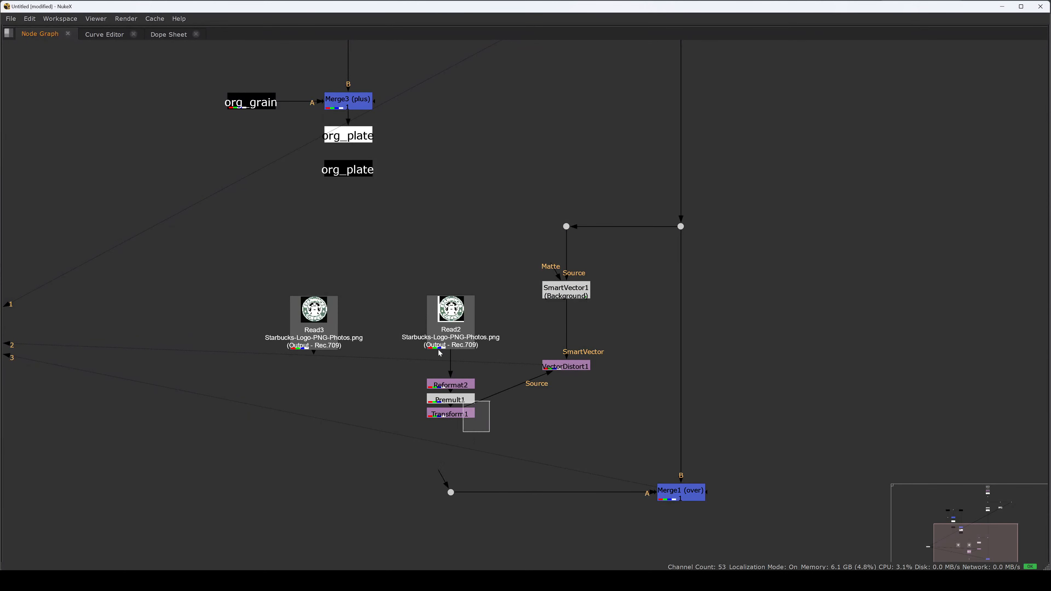
- Connect the loose Dot before Merge1's A input to VectorDistort1 and play the composite in the full viewer
left_click_drag(449, 338, 434, 289)
left_click(503, 419)
left_click_drag(444, 478, 511, 447)
key("space")
key("space")
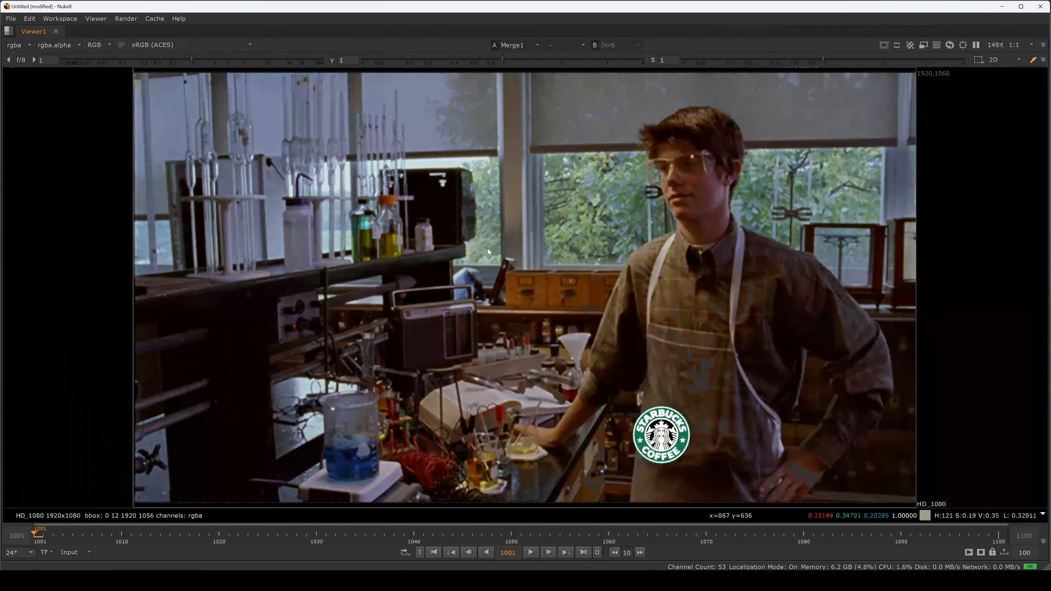
key("l")
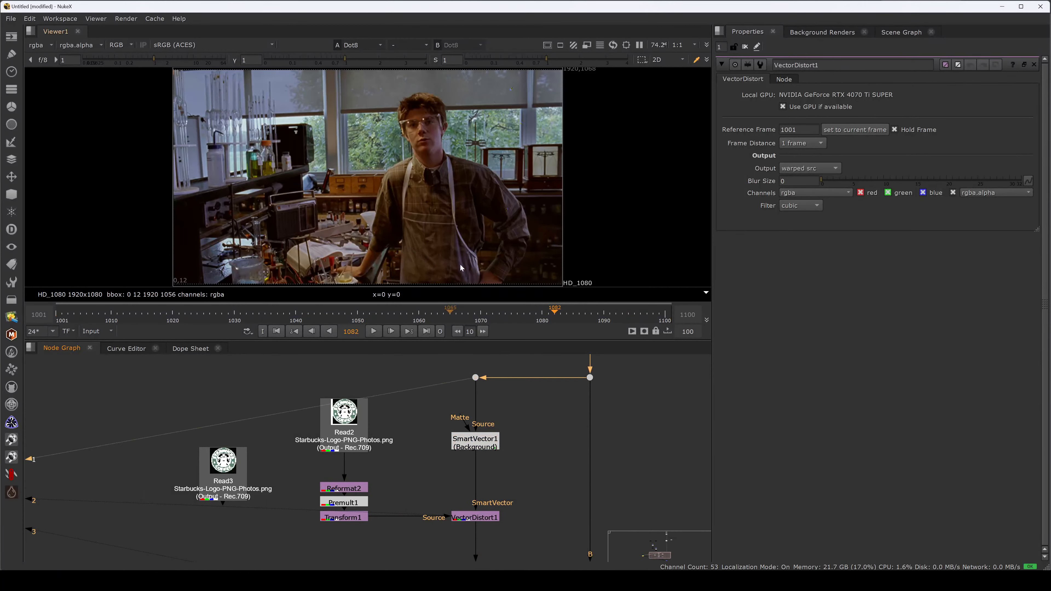
- Scale the logo to 0.184 in Transform1 and place it on the apron at translate 371.5, -227
scroll(399, 261, "up", 5)
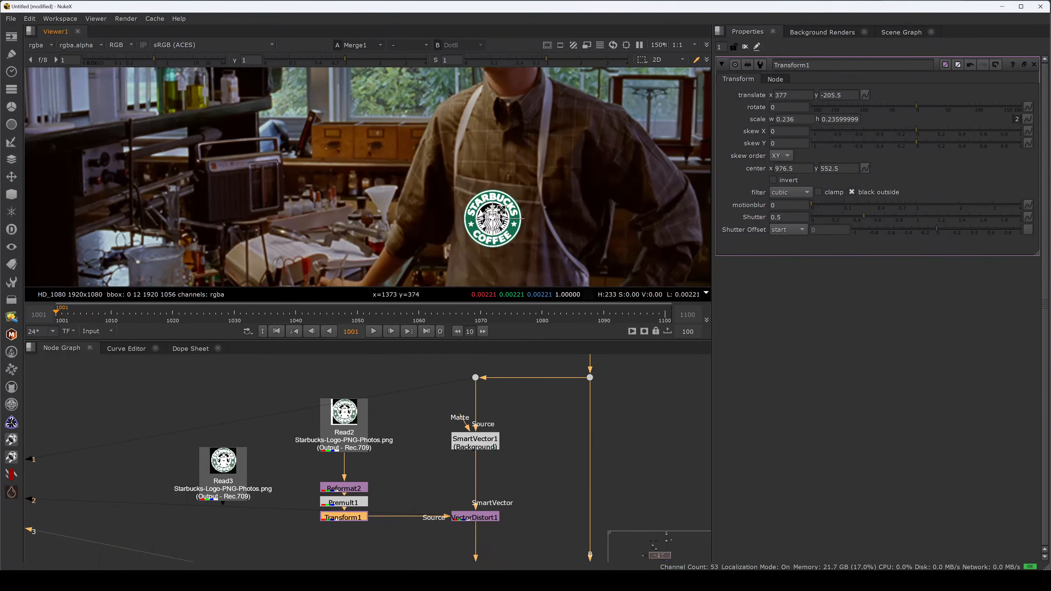
left_click_drag(502, 208, 490, 227)
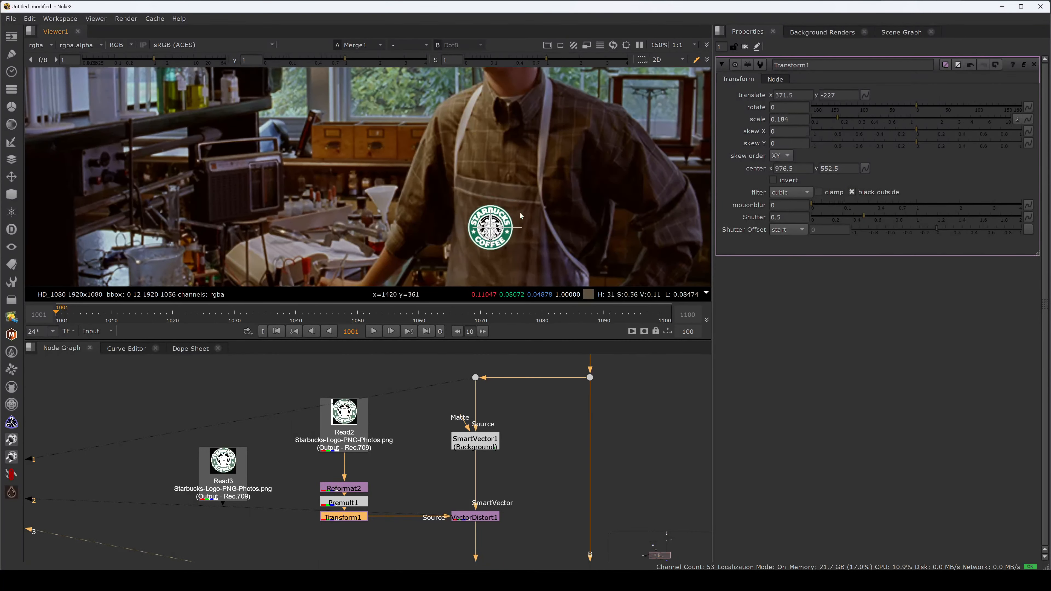
key("space")
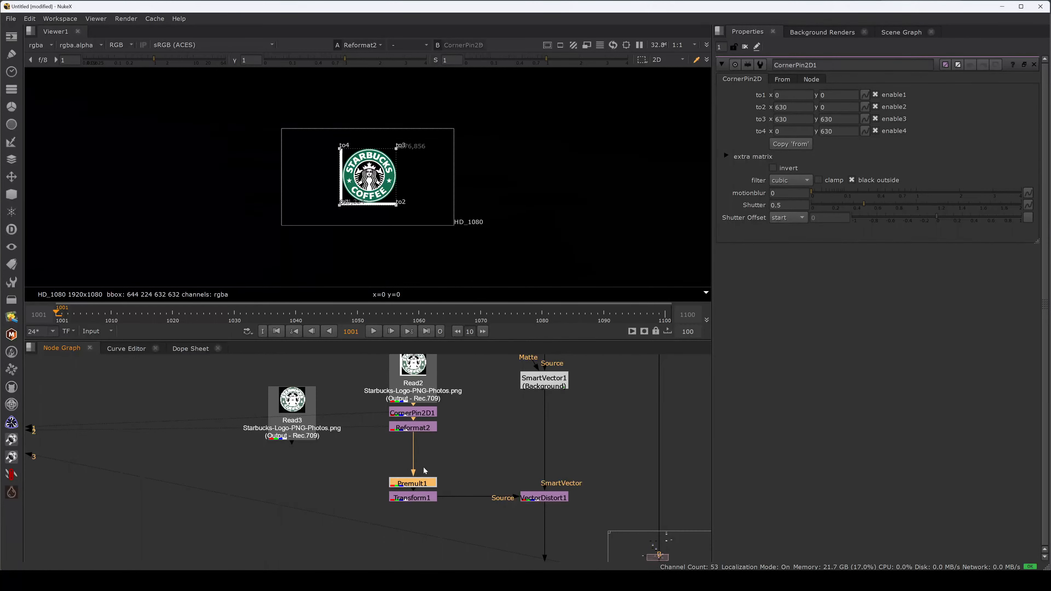
- Move the CornerPin2D from above Reformat2 to below Premult1 in the logo branch
left_click_drag(413, 476, 413, 442)
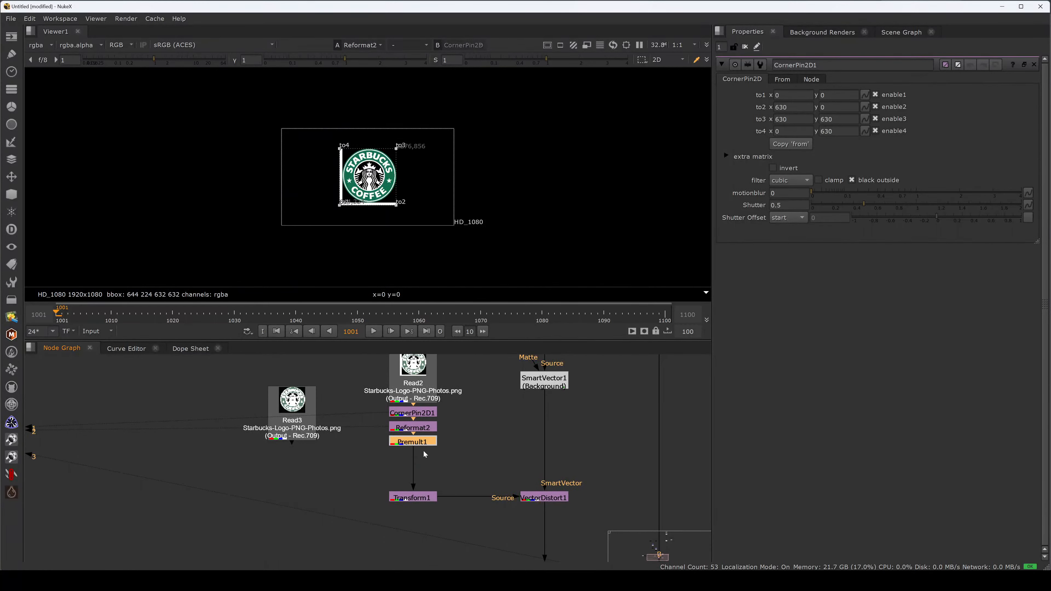
left_click(427, 412)
key("ctrl+x")
left_click(422, 444)
key("ctrl+v")
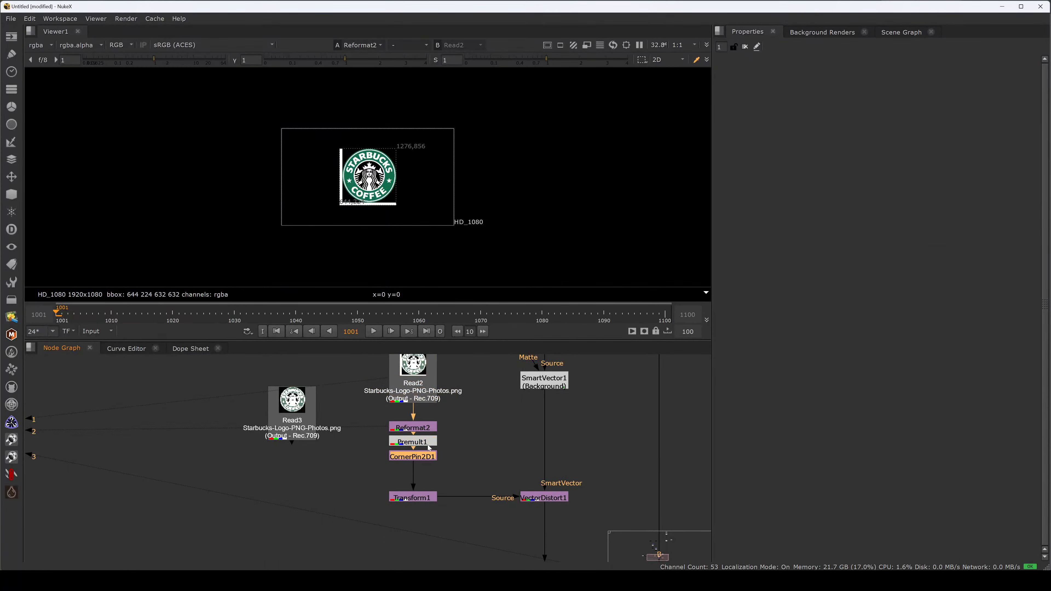
- Replace the relocated CornerPin2D below Premult1 with a newly created CornerPin2D node
left_click(456, 449)
left_click(429, 456)
key("ctrl+x")
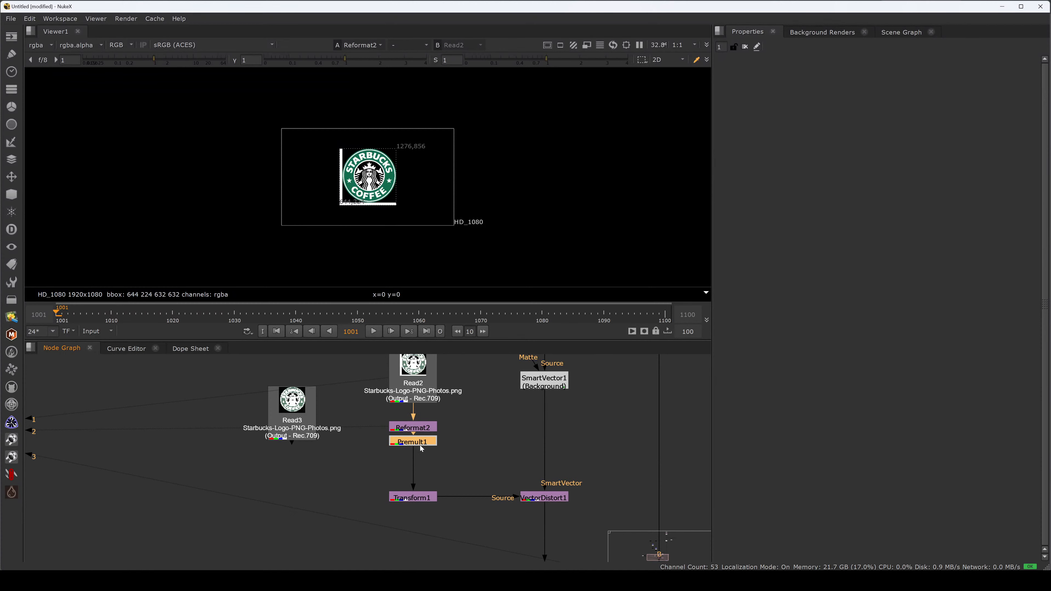
key("Tab")
key("Return")
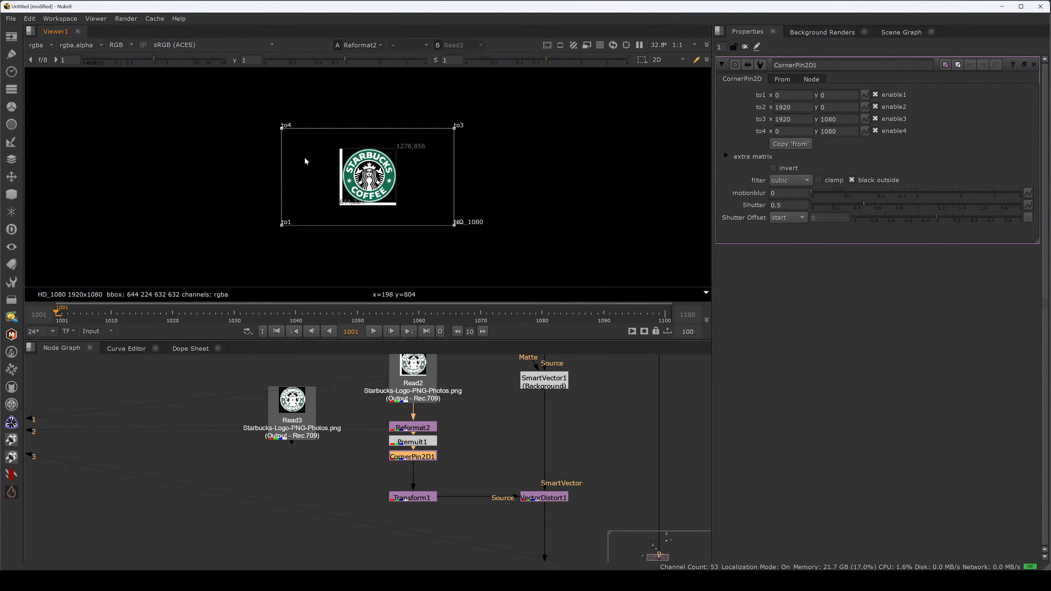
- Pull the CornerPin2D below Premult1 out of the branch and insert a new CornerPin2D directly under Read2
left_click_drag(413, 457, 280, 486)
key("Tab")
mouse_move(423, 382)
left_mouse_down()
mouse_move(424, 397)
mouse_move(419, 372)
left_mouse_up()
left_click(452, 377)
key("Tab")
key("Escape")
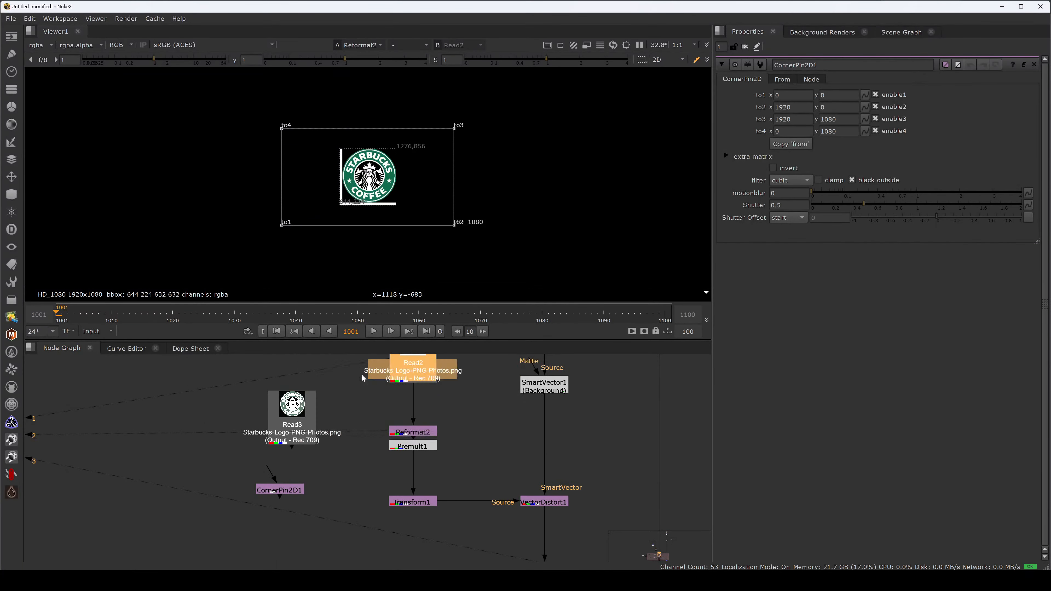
key("Return")
left_click(448, 396)
left_click(430, 393)
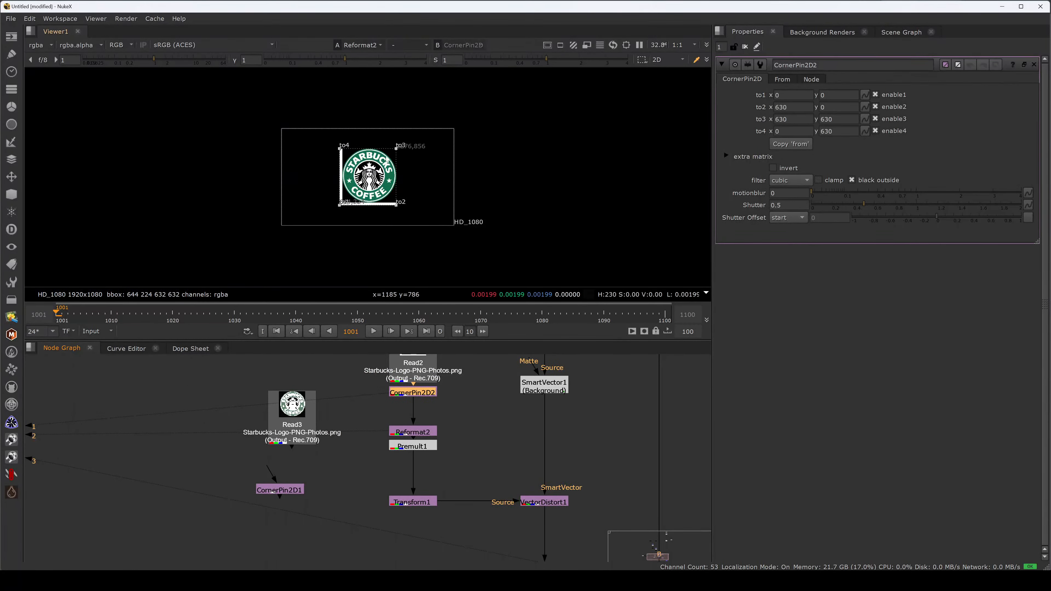
- View the Dot feeding Merge1 and warp the logo's corners to -22,-20; 634,-70; 668,608; and 28,652 in CornerPin2D2
middle_click_drag(543, 463, 477, 355)
left_click(478, 480)
key("2")
scroll(403, 194, "up", 10)
left_click_drag(354, 171, 358, 167)
left_click_drag(448, 170, 453, 174)
left_click_drag(448, 265, 448, 275)
scroll(406, 202, "up", 4)
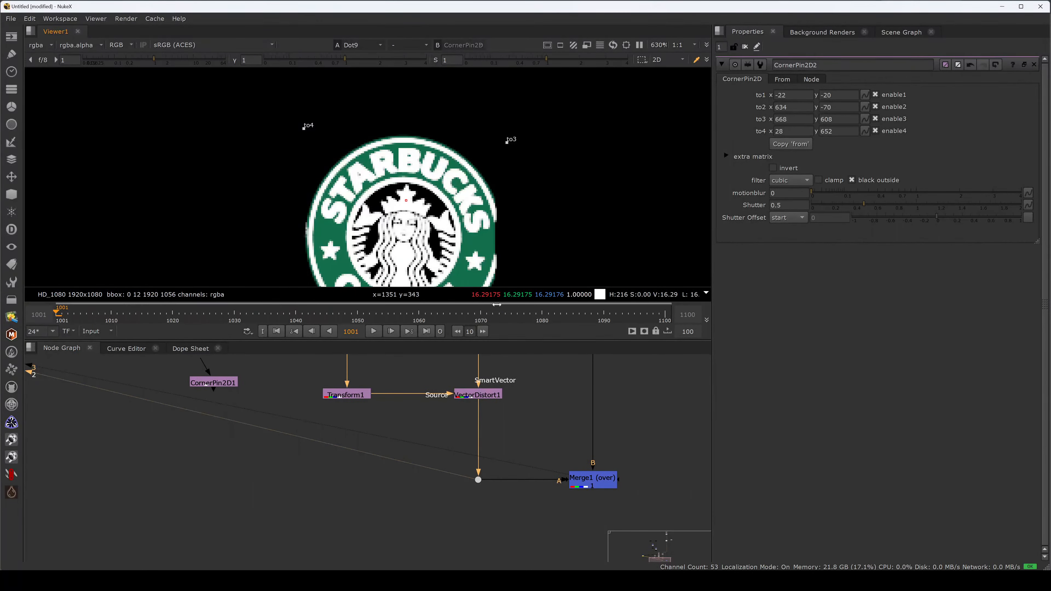
- View Merge1, set its operation to multiply and try different mix amounts
middle_click_drag(557, 457, 535, 460)
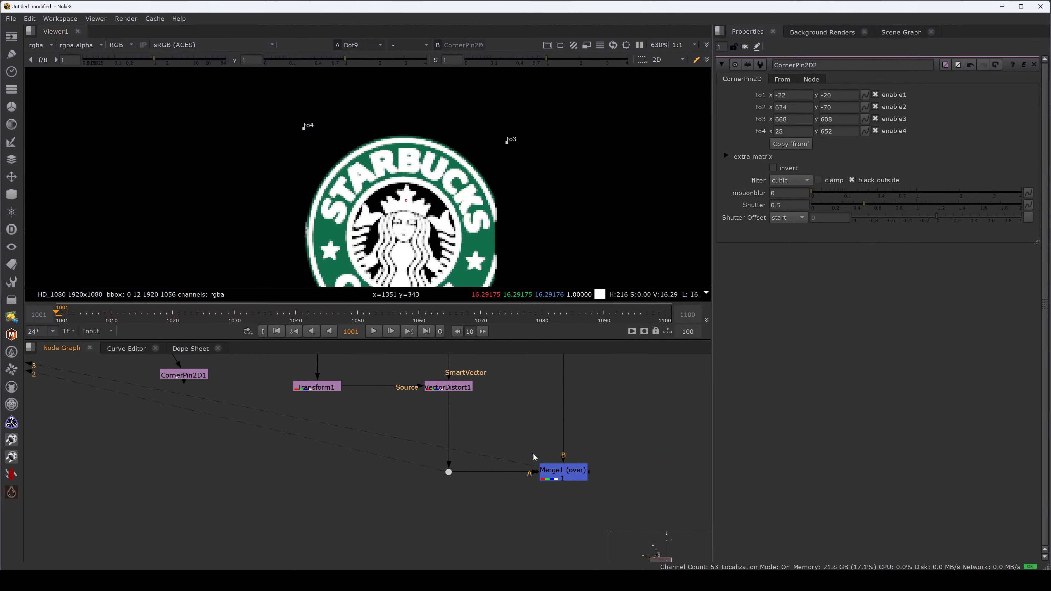
key("1")
left_click(561, 469)
scroll(570, 219, "down", 14)
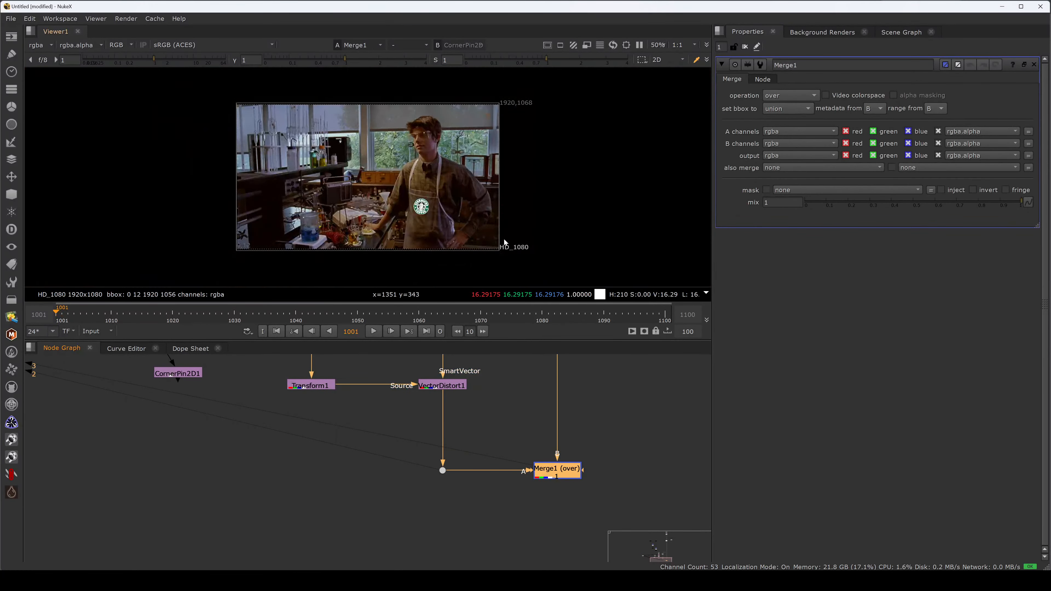
left_click(790, 95)
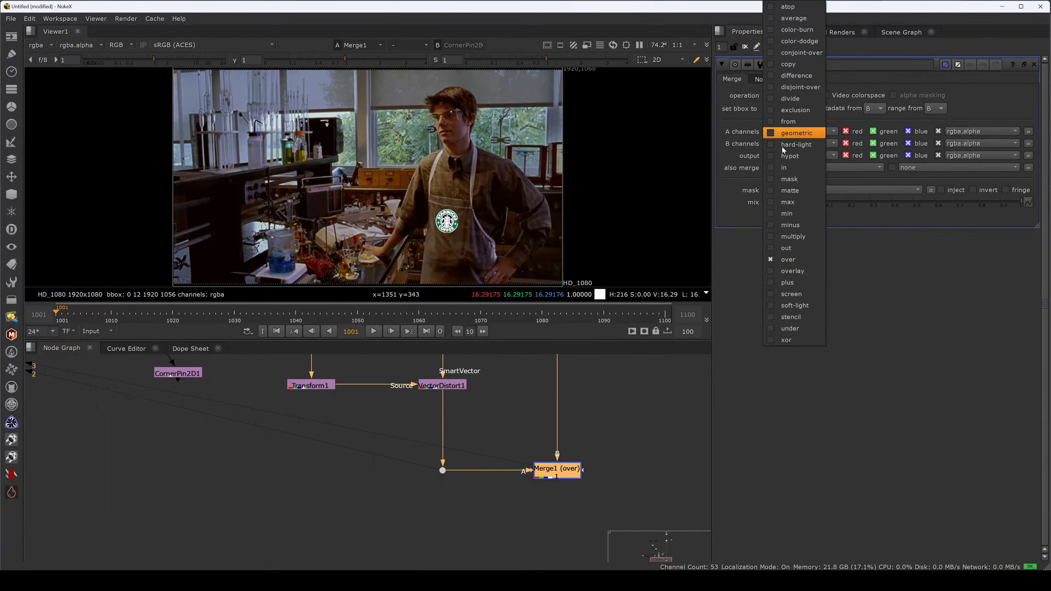
left_click(793, 236)
left_click(594, 446)
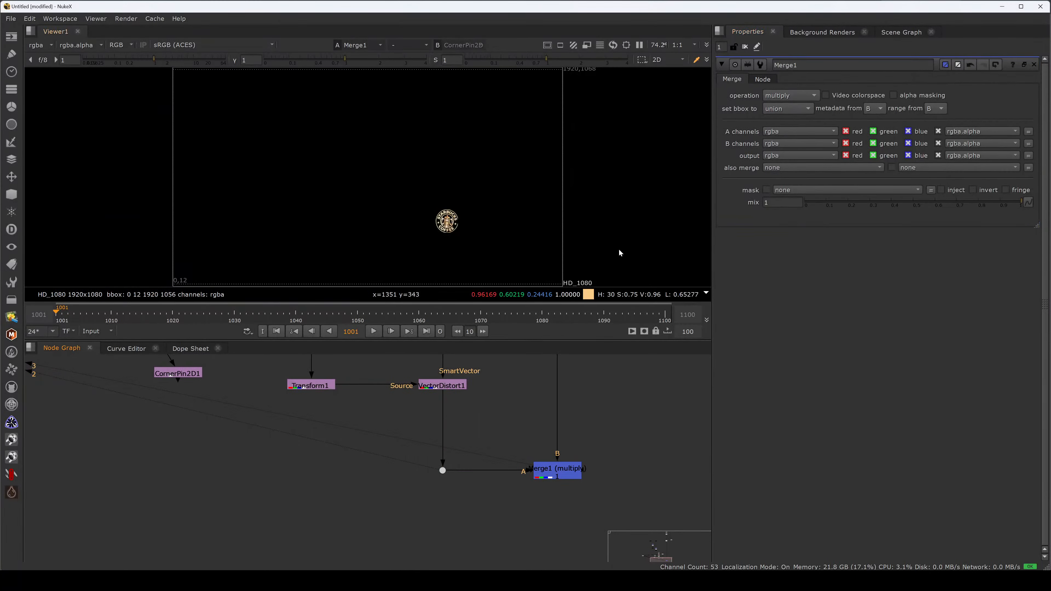
left_click_drag(870, 202, 1022, 207)
- Insert a Clamp node between Reformat2 and Premult1 in the logo branch and view Merge1 again
scroll(515, 229, "up", 6)
key("2")
middle_click_drag(372, 397, 507, 508)
key("Tab")
type("cla")
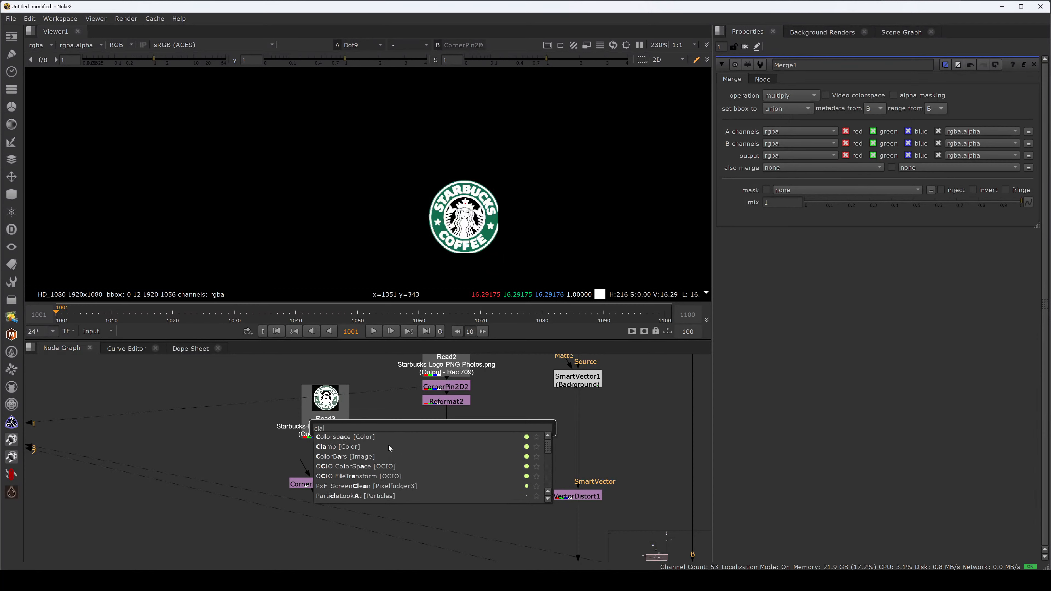
left_click(368, 446)
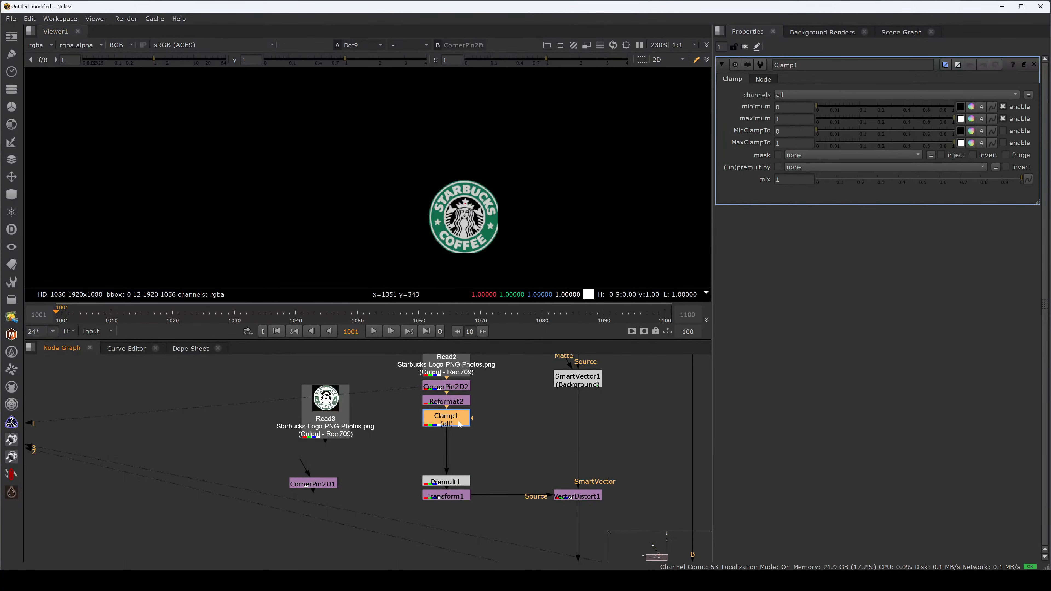
key("1")
left_click(452, 447)
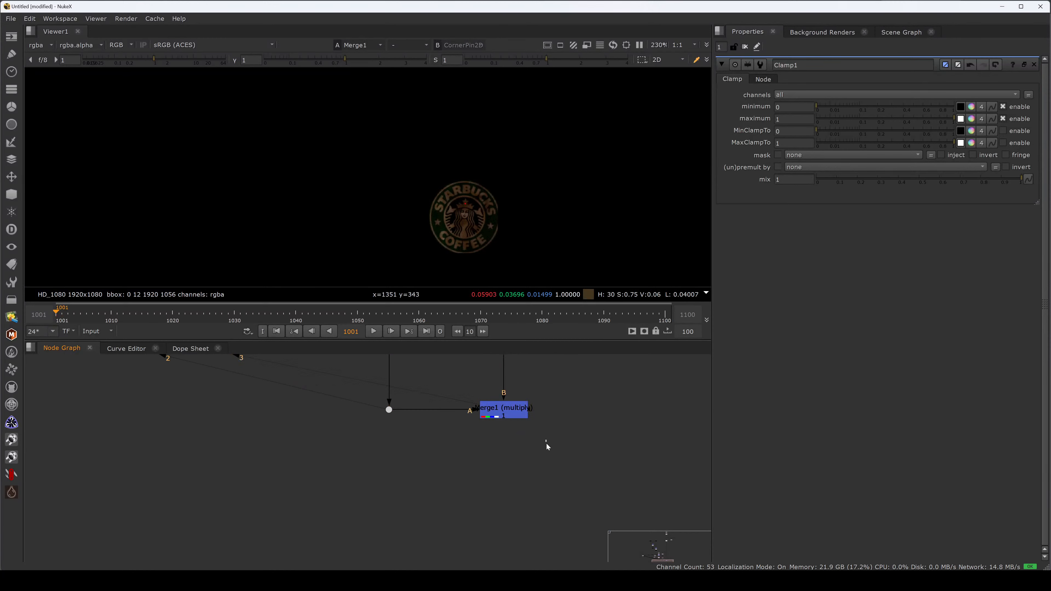
- Move the logo and SmartVector branch farther left of the main footage line to widen the graph layout
left_click_drag(553, 401, 455, 449)
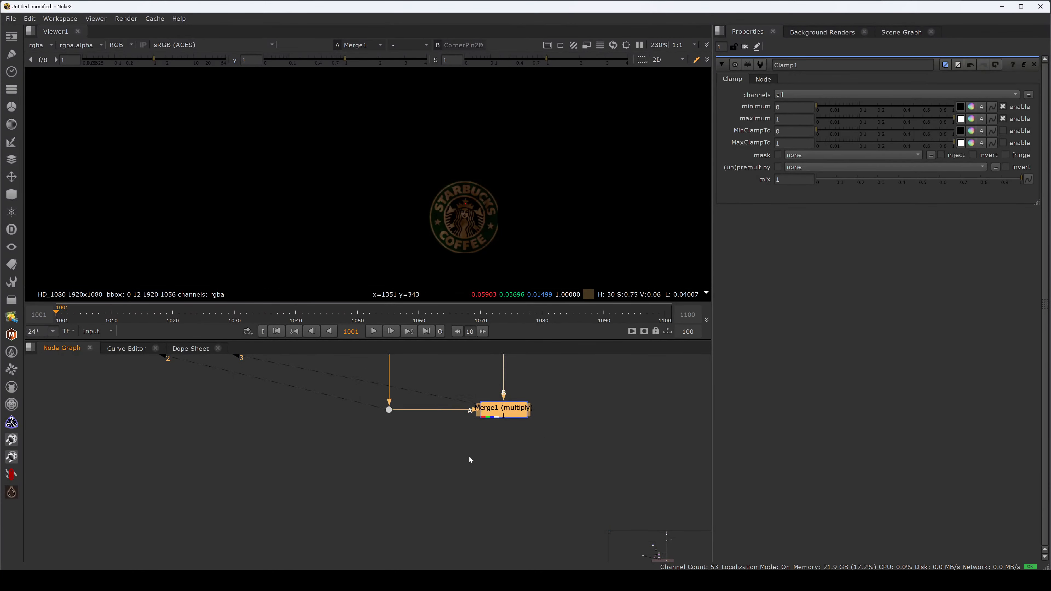
key("space")
left_click_drag(453, 492, 87, 131)
middle_click_drag(191, 192, 432, 202)
left_click_drag(418, 258, 291, 258)
- Try shifting Merge1 away from the main footage line toward the logo branch, and undo the move
middle_click_drag(649, 364, 569, 321)
left_click_drag(684, 379, 560, 379)
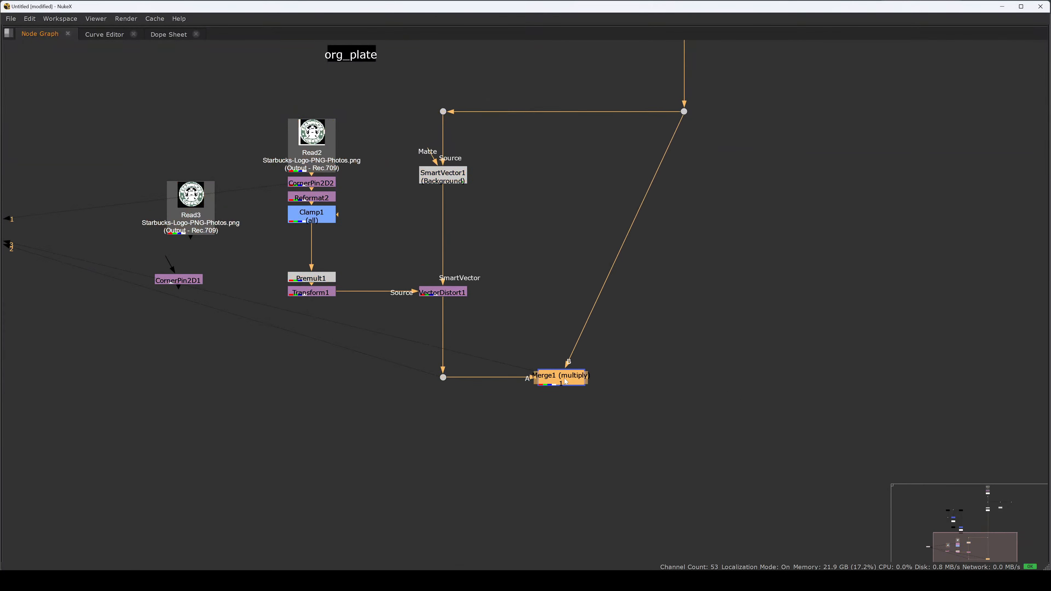
left_click(612, 364)
left_click(623, 241, "ctrl")
left_click_drag(623, 242, 684, 268, "ctrl")
key("ctrl+z")
key("ctrl+z")
- Nudge Merge1 and its upstream nodes slightly left, set Merge1's operation to over and return to the full layout
left_click(682, 380)
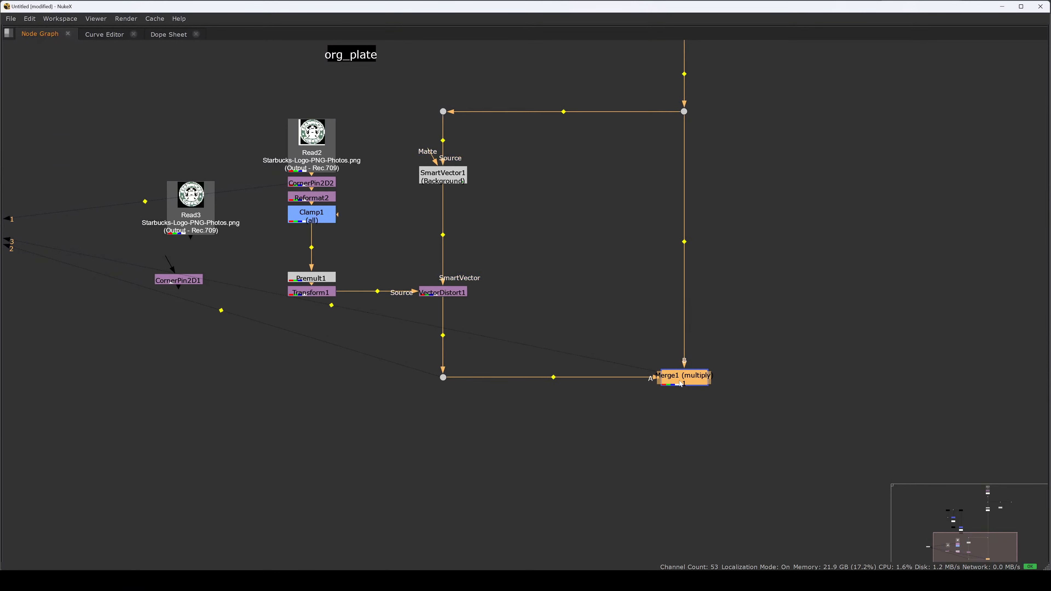
left_click_drag(681, 380, 677, 380, "ctrl")
left_click(710, 358)
double_click(681, 377)
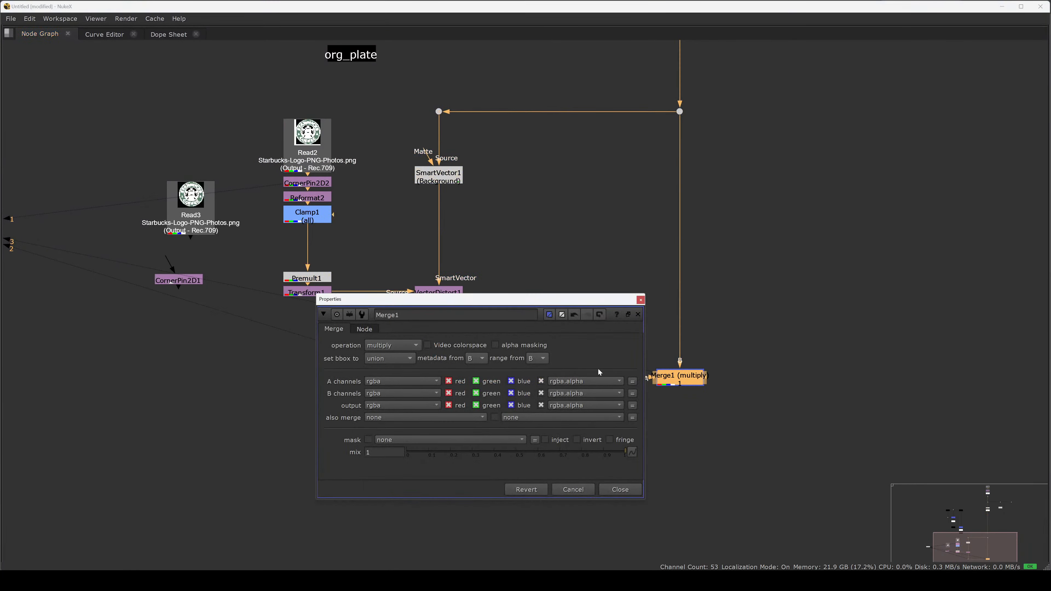
left_click(389, 346)
left_click(402, 369)
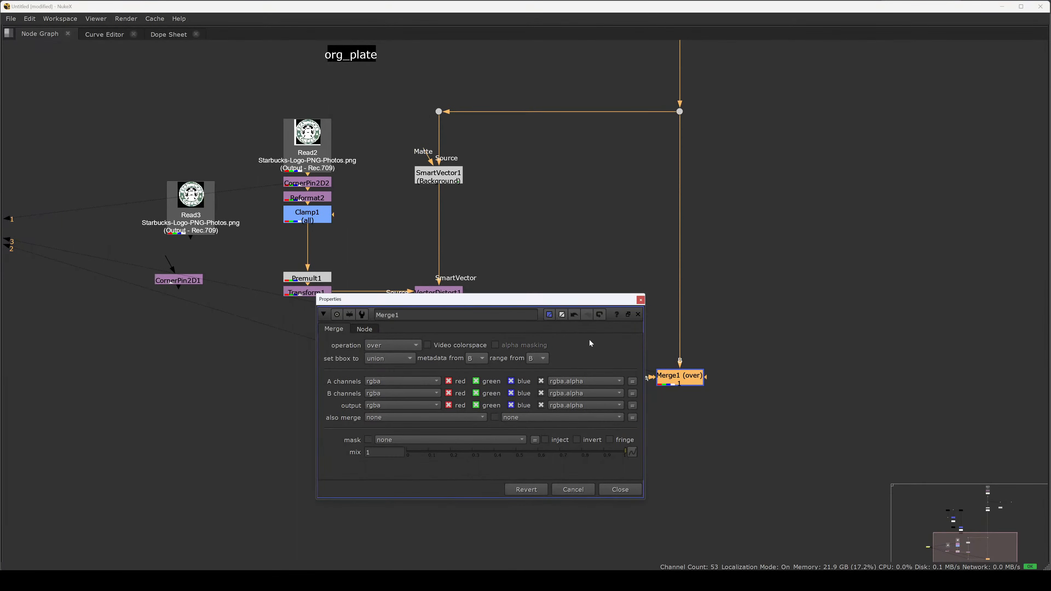
left_click(640, 300)
left_click(713, 358)
key("3")
key("space")
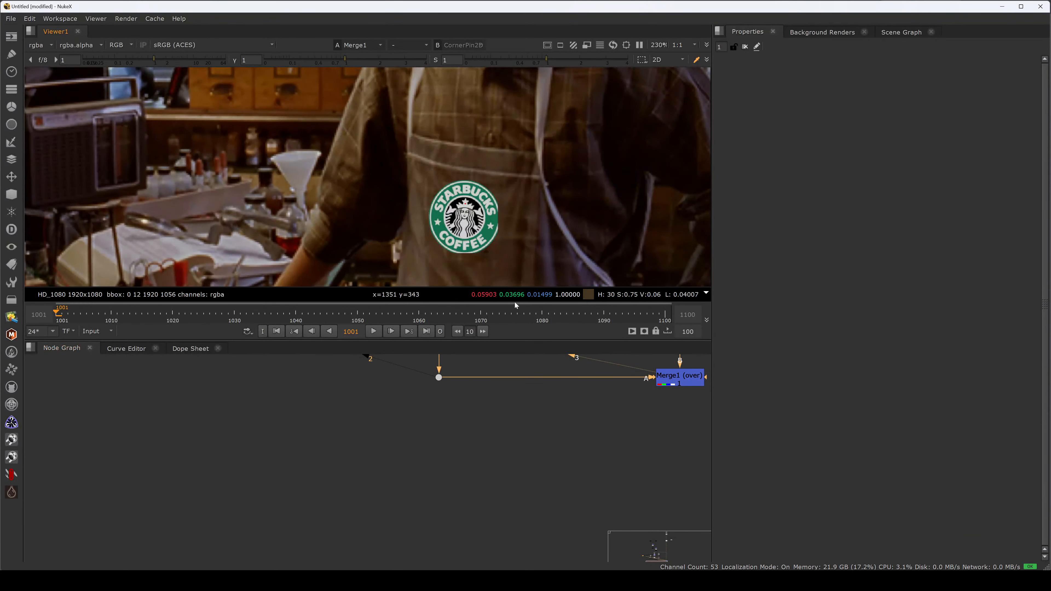
- Test lower mix amounts on Merge1 and play the composite in the full viewer
left_click(622, 439)
double_click(622, 439)
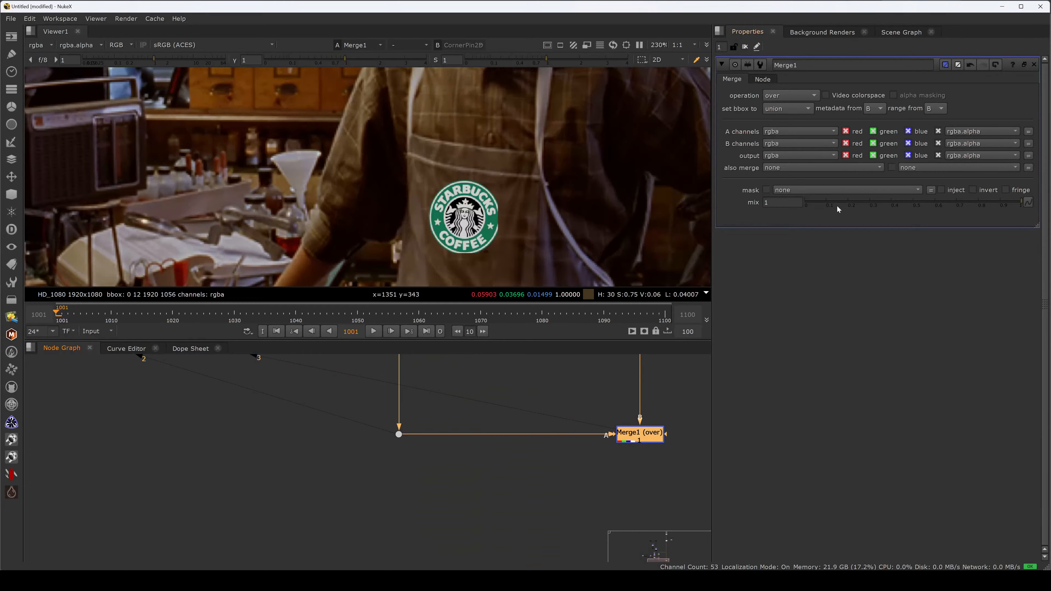
left_click_drag(844, 202, 884, 213)
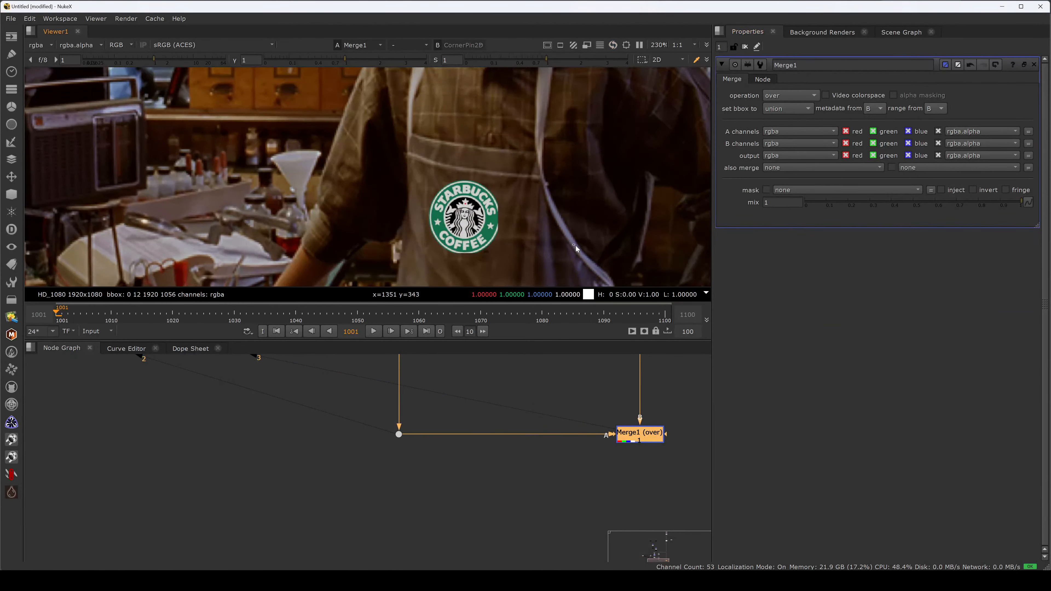
key("space")
key("f")
key("l")
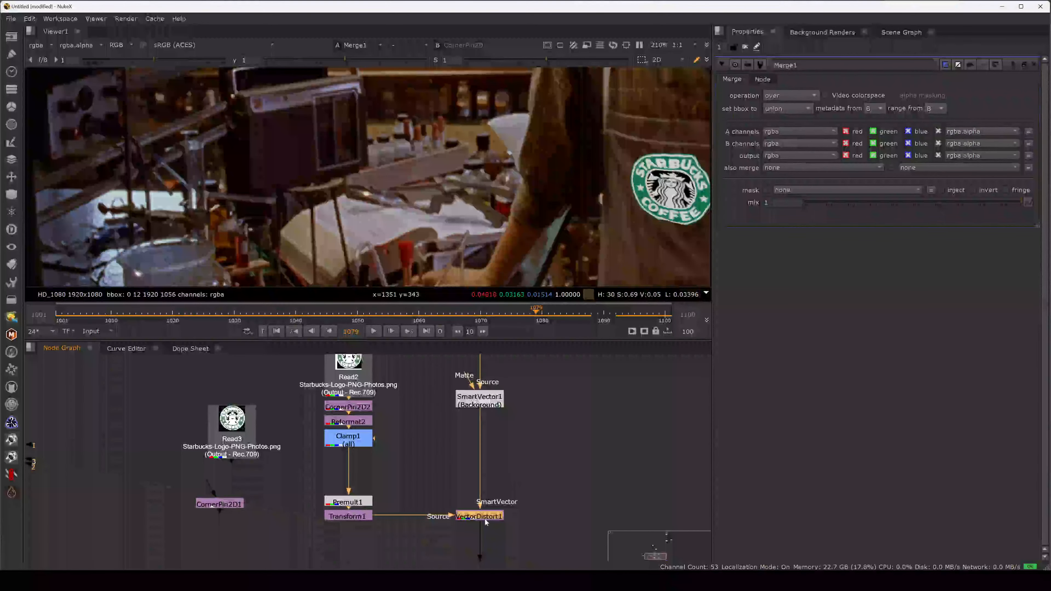
- Set VectorDistort1's Blur Size to 22.6 and play back the tracked logo
double_click(480, 517)
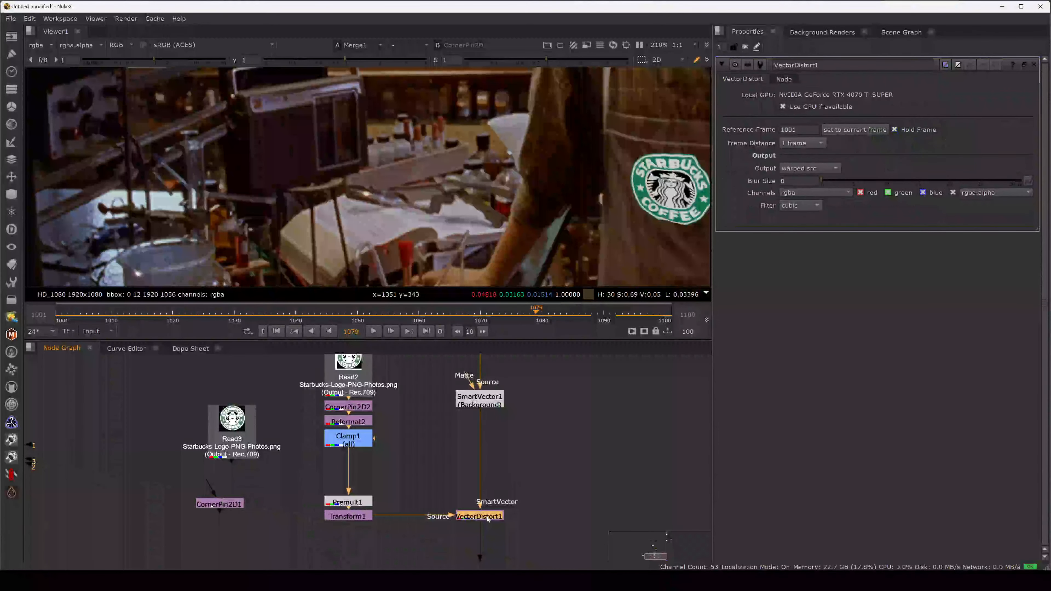
left_click_drag(837, 180, 1006, 183)
middle_click_drag(639, 221, 516, 227)
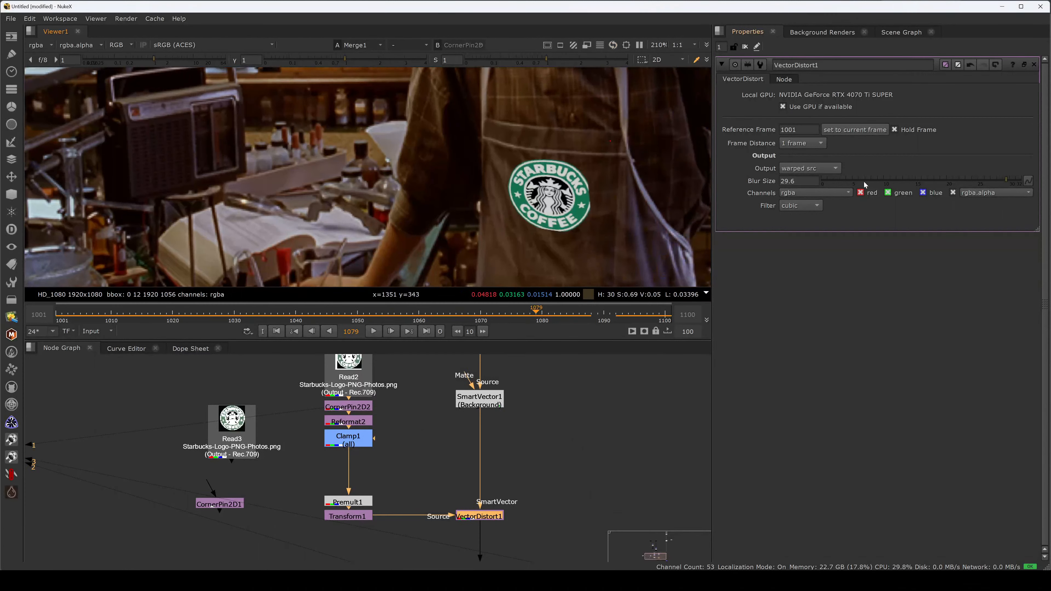
left_click_drag(829, 181, 967, 193)
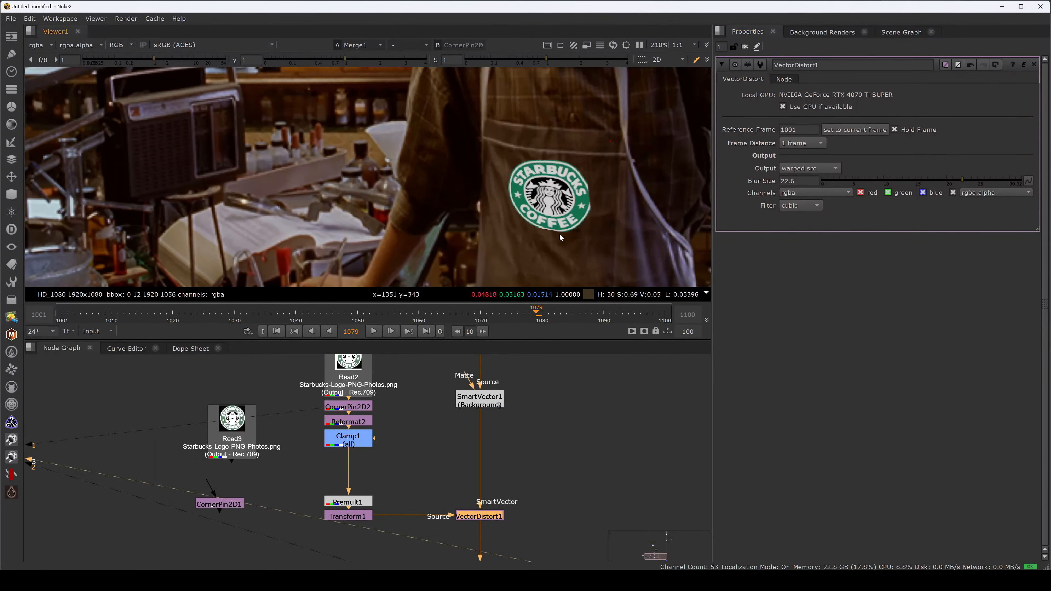
key("l")
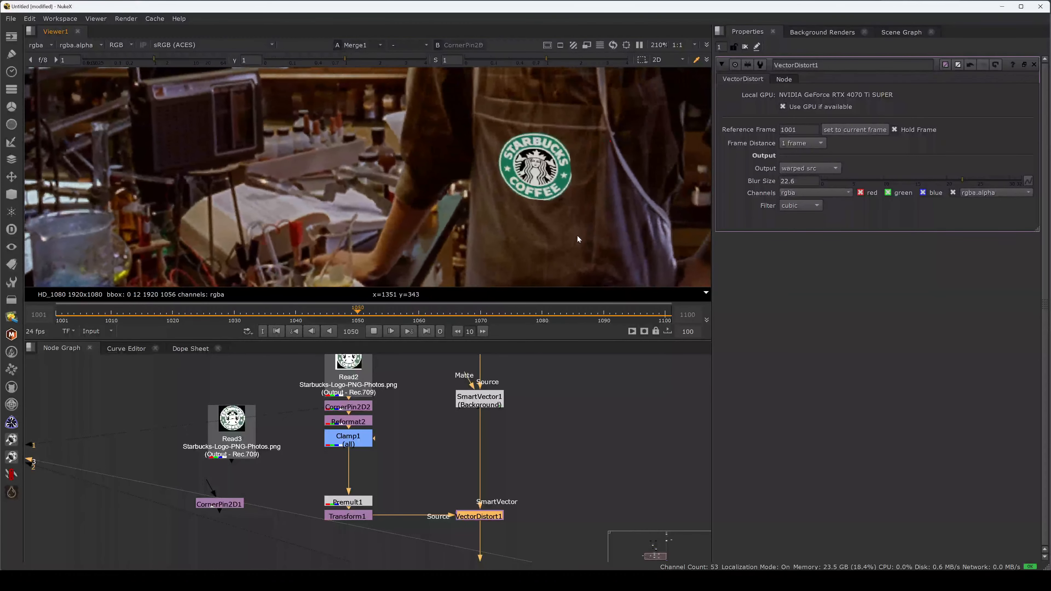
key("k")
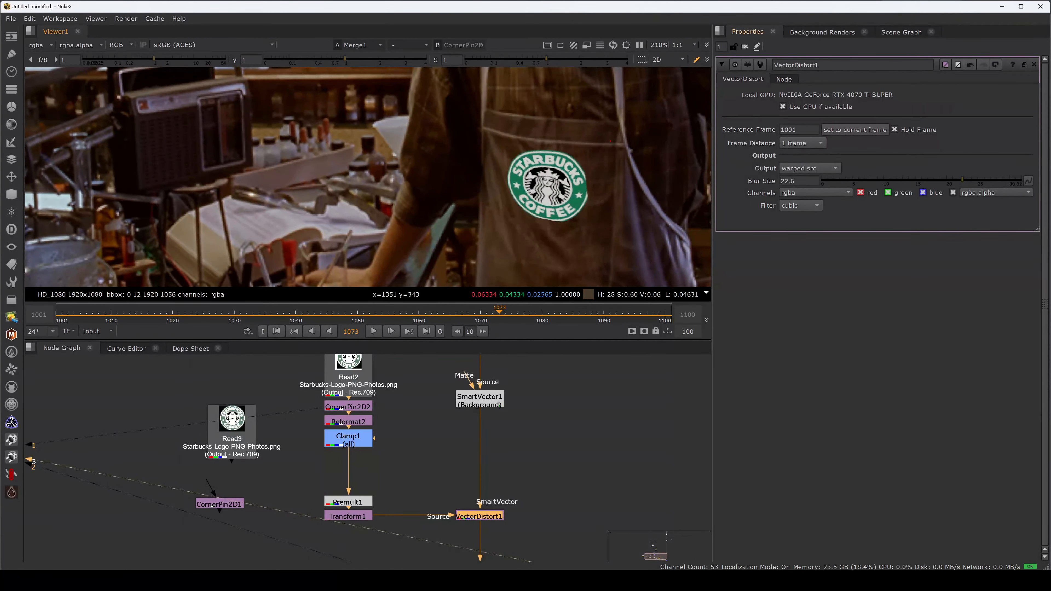
- Try VectorDistort1 Blur Size values of 15 and 25, and raise it to 32
left_click_drag(802, 181, 732, 175)
type("15")
key("Return")
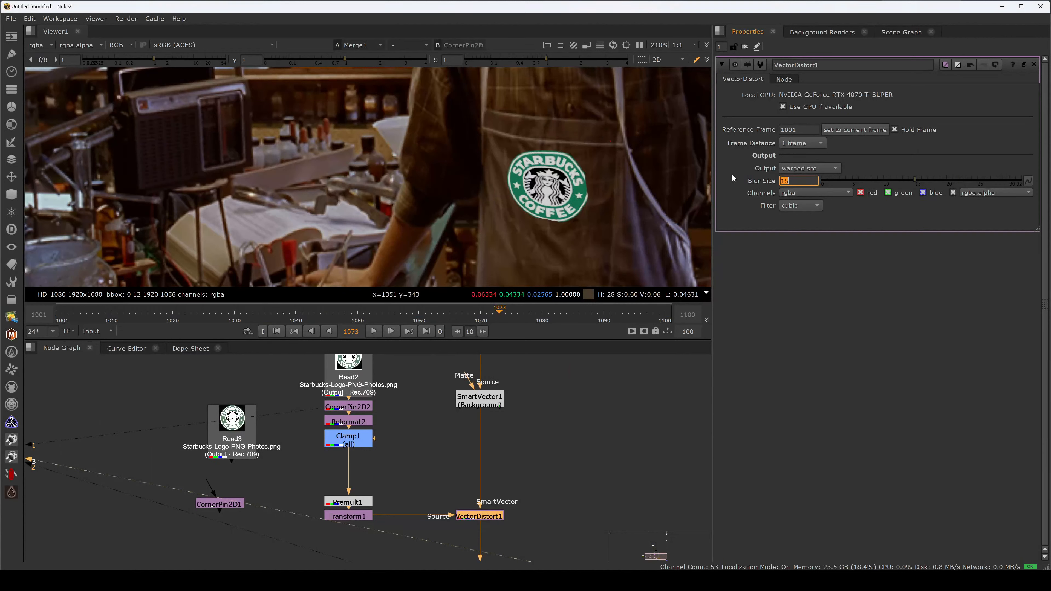
type("25")
key("Return")
left_click_drag(977, 181, 1024, 181)
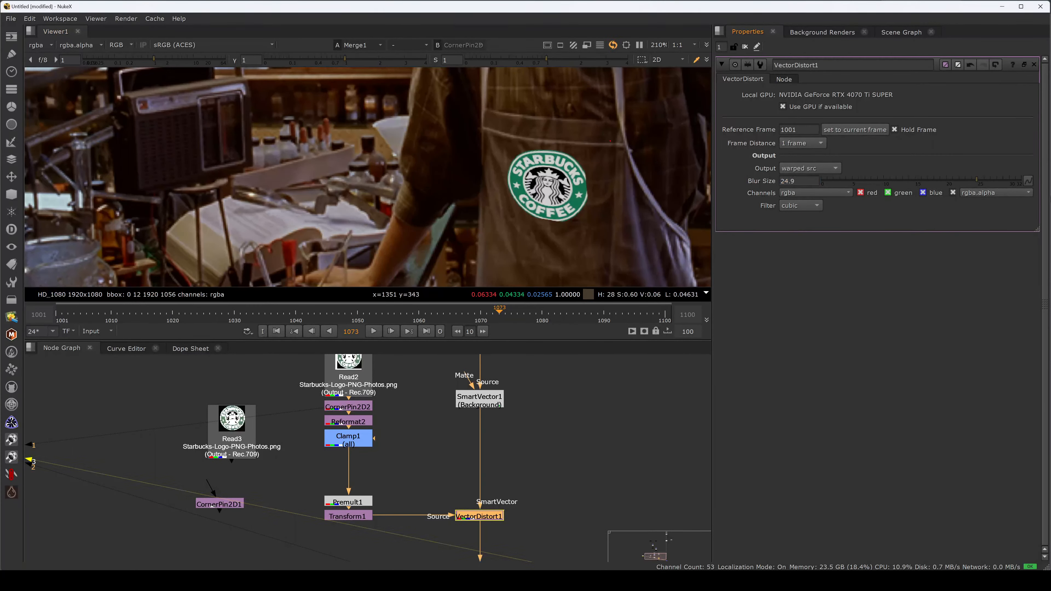
- Examine the tracked logo on the apron in the full viewer and return to the node graph
key("space")
key("f")
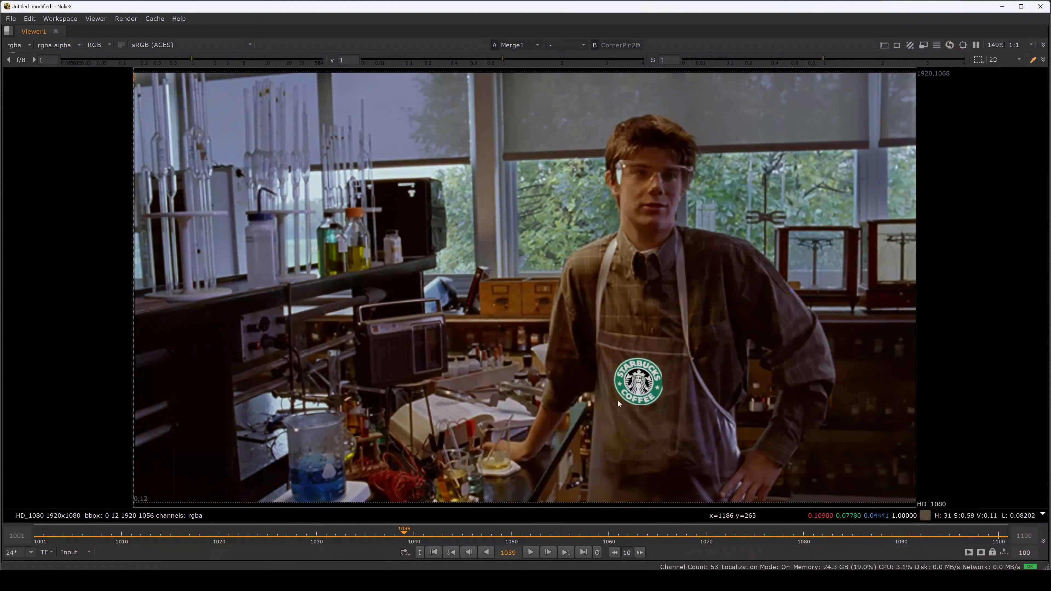
left_click_drag(598, 428, 697, 342)
key("space")
left_click_drag(632, 414, 531, 362)
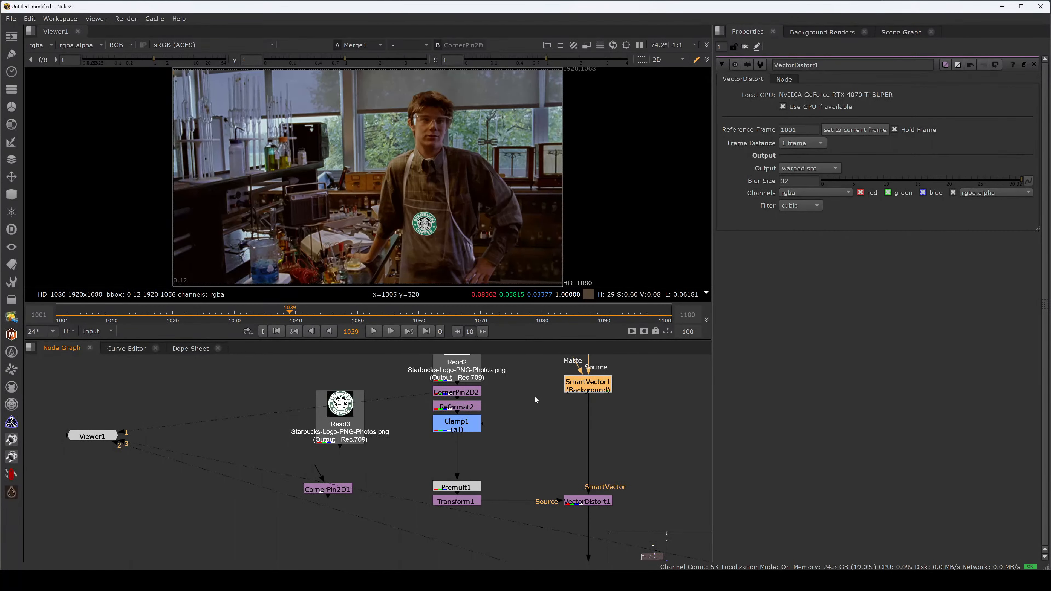
- Set SmartVector1's Vector Detail to 1 and play back the composite in the full viewer
left_click(642, 409)
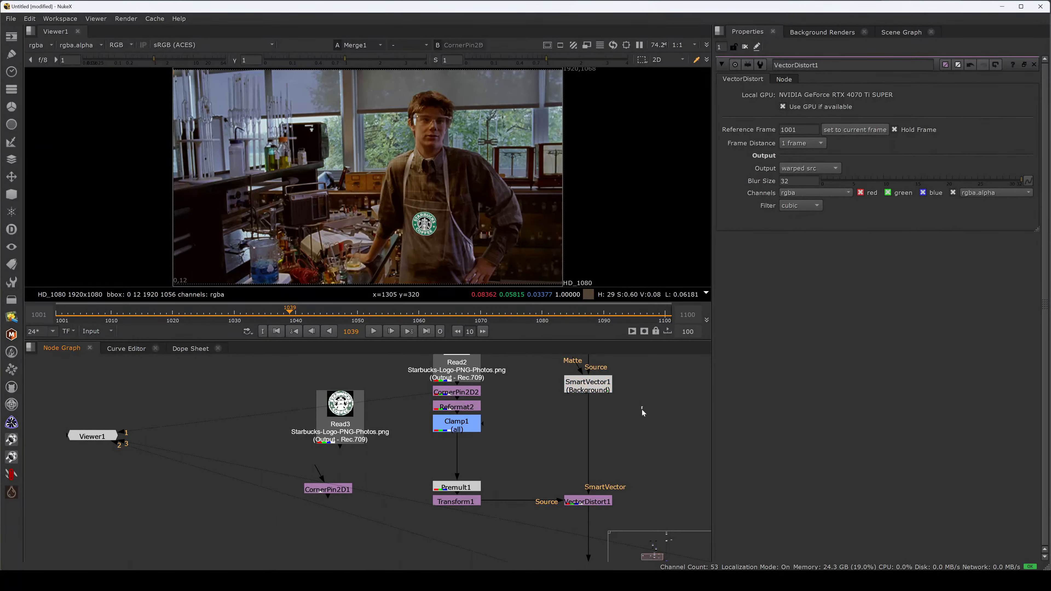
double_click(595, 390)
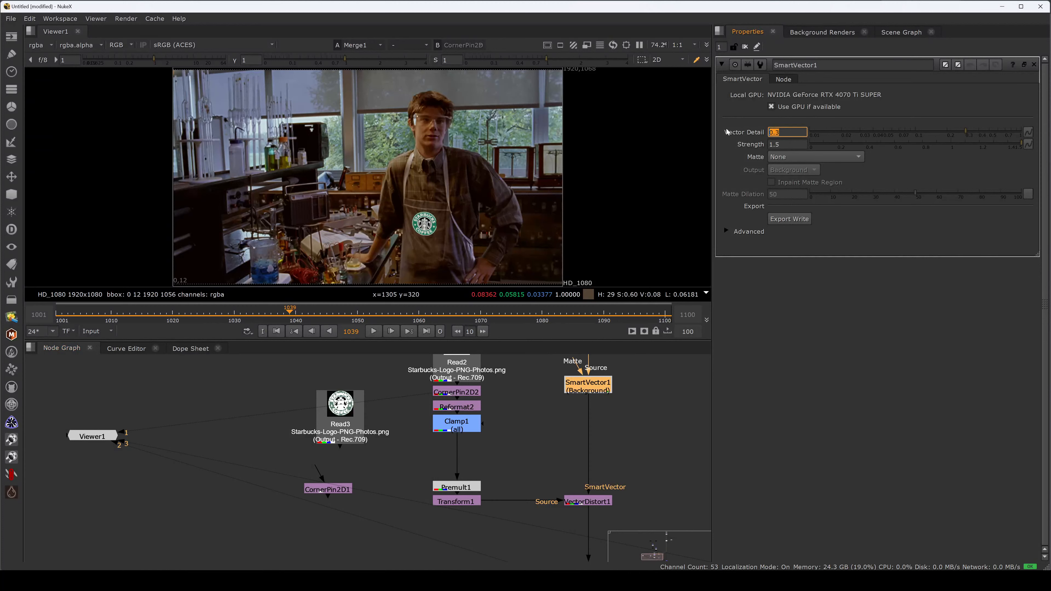
type("1")
key("Return")
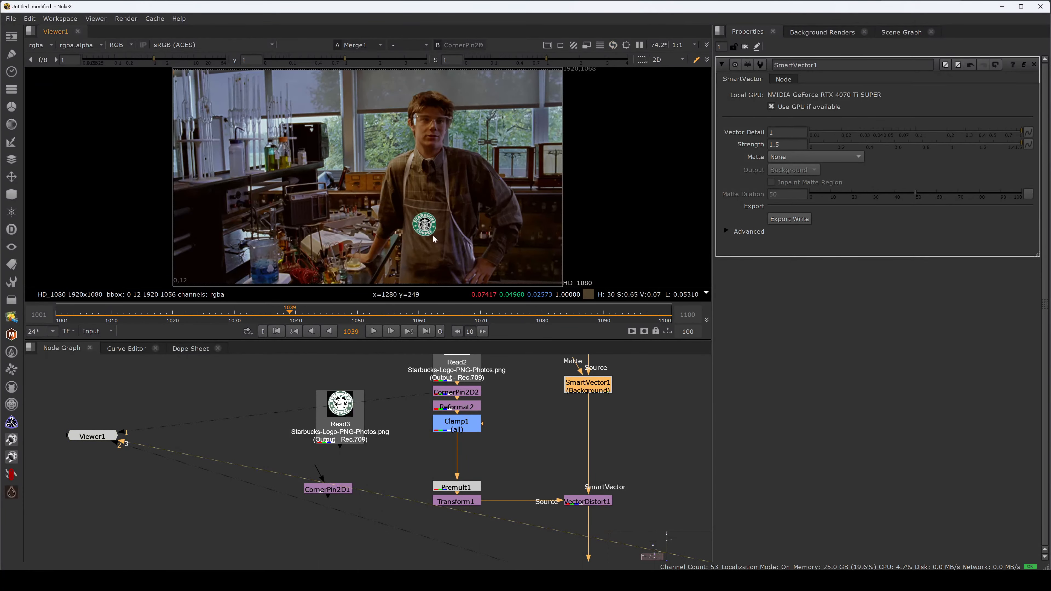
key("space")
key("l")
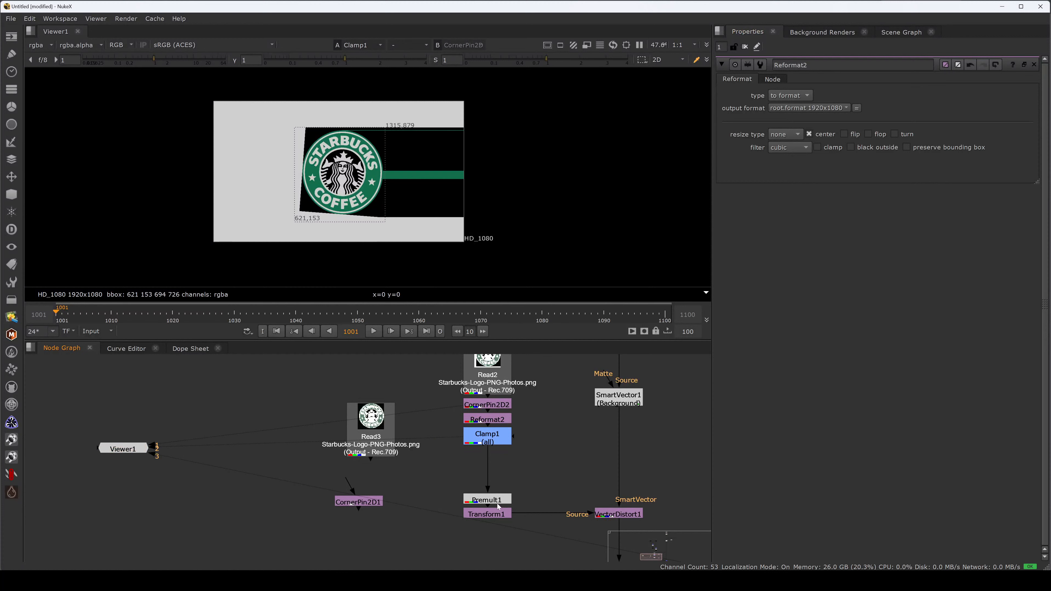
- View the Premult1 output and enable black outside on CornerPin2D2 to remove the streak beside the logo
left_click(498, 499)
key("1")
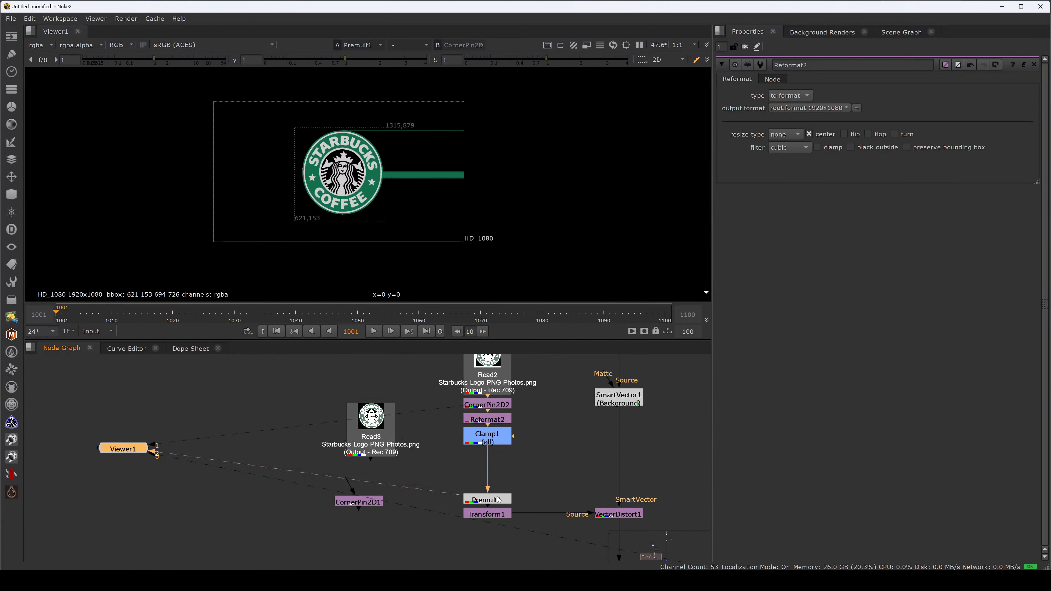
left_click(488, 419)
double_click(487, 404)
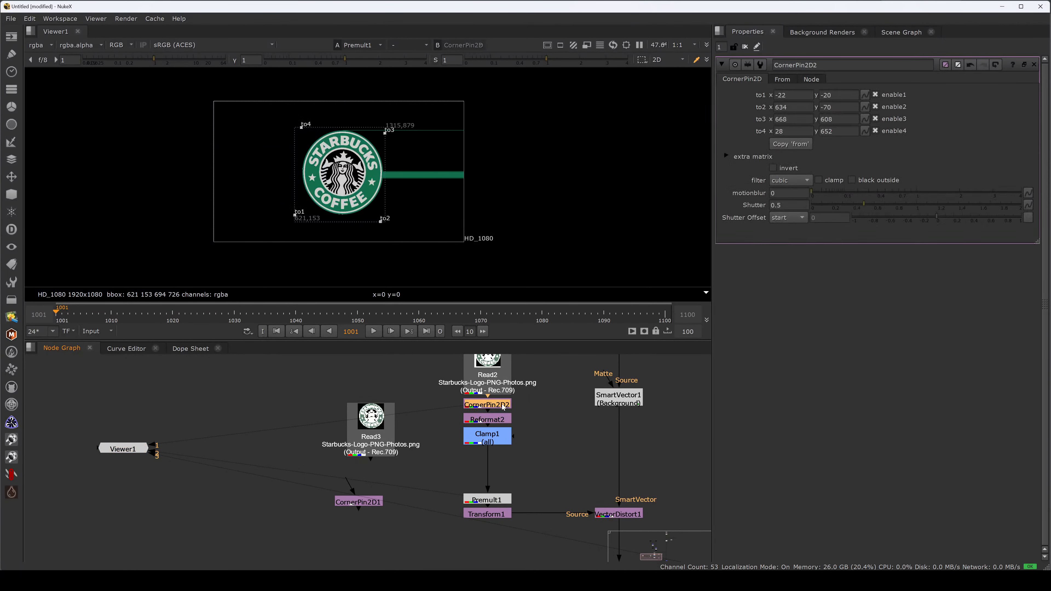
left_click(851, 180)
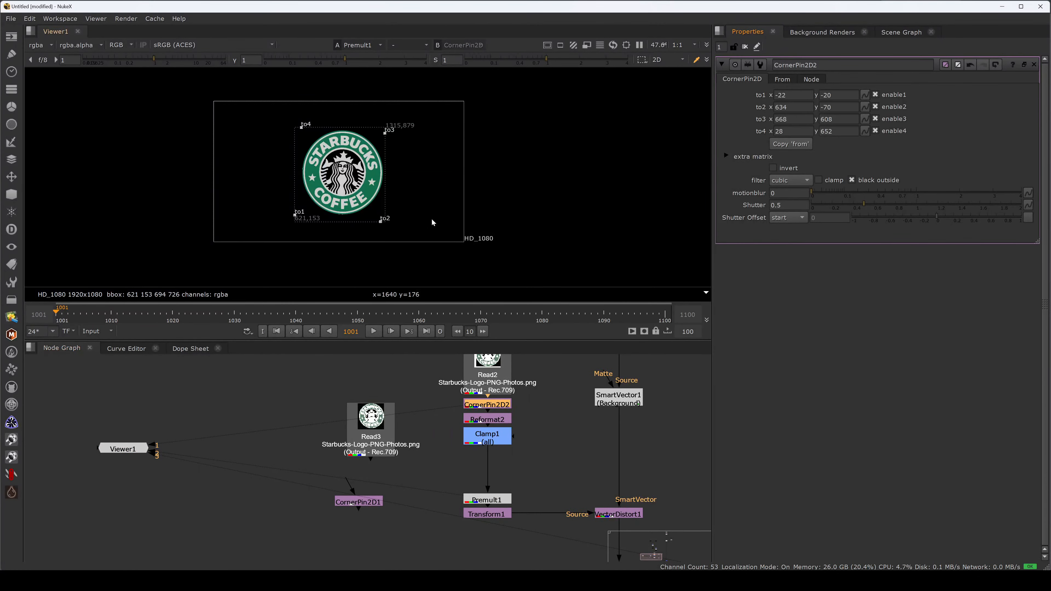
- Check the logo at Premult1 and Transform1, and inspect the Merge1 composite in the full viewer with overlays hidden
left_click(495, 499)
key("2")
left_click(496, 515)
key("2")
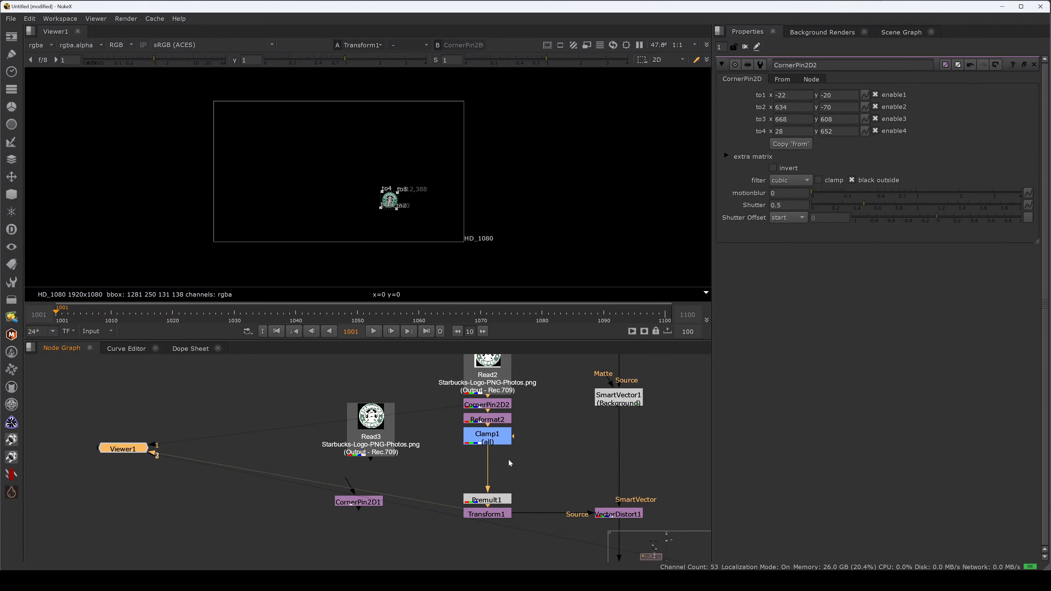
key("space")
key("3")
scroll(397, 414, "up", 5)
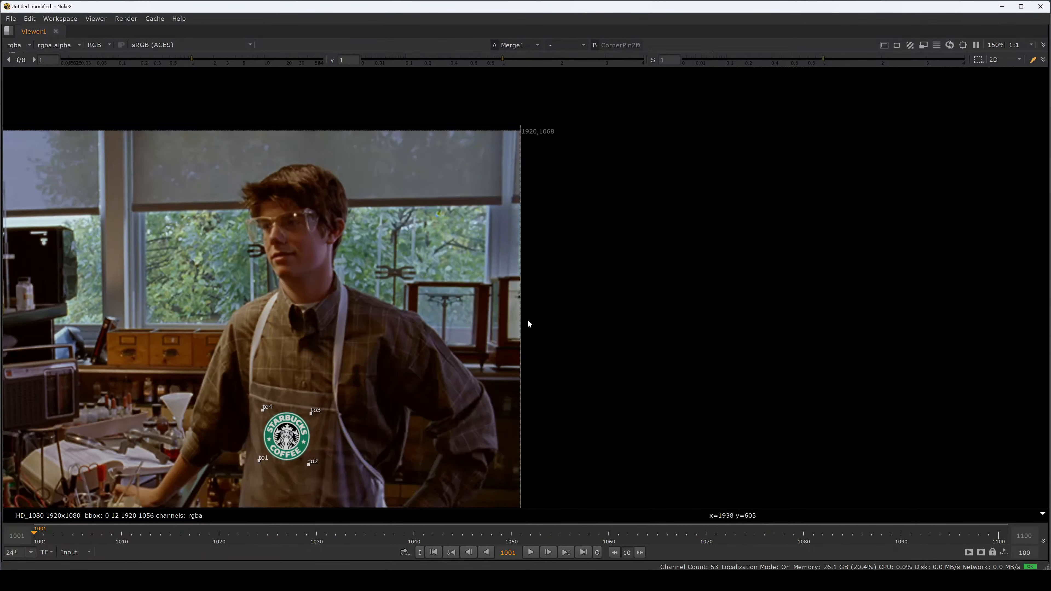
key("q")
key("f")
key("space")
- Add a Grade node after Clamp1 with its whitepoint at 4 and gamma at 1.52
middle_click_drag(517, 435, 548, 393)
left_click(526, 395)
key("g")
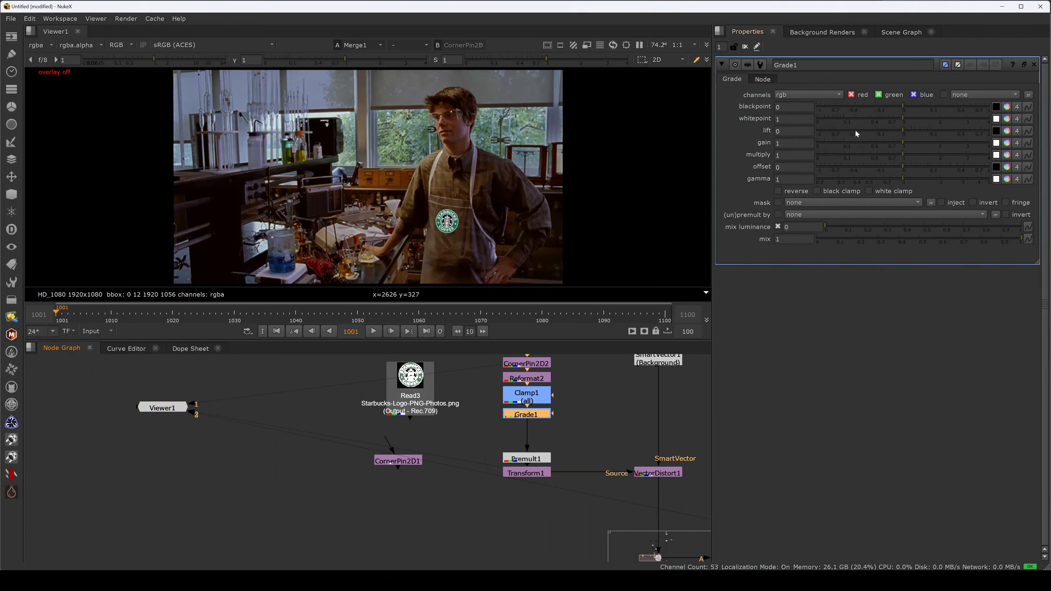
left_click_drag(903, 119, 1047, 124)
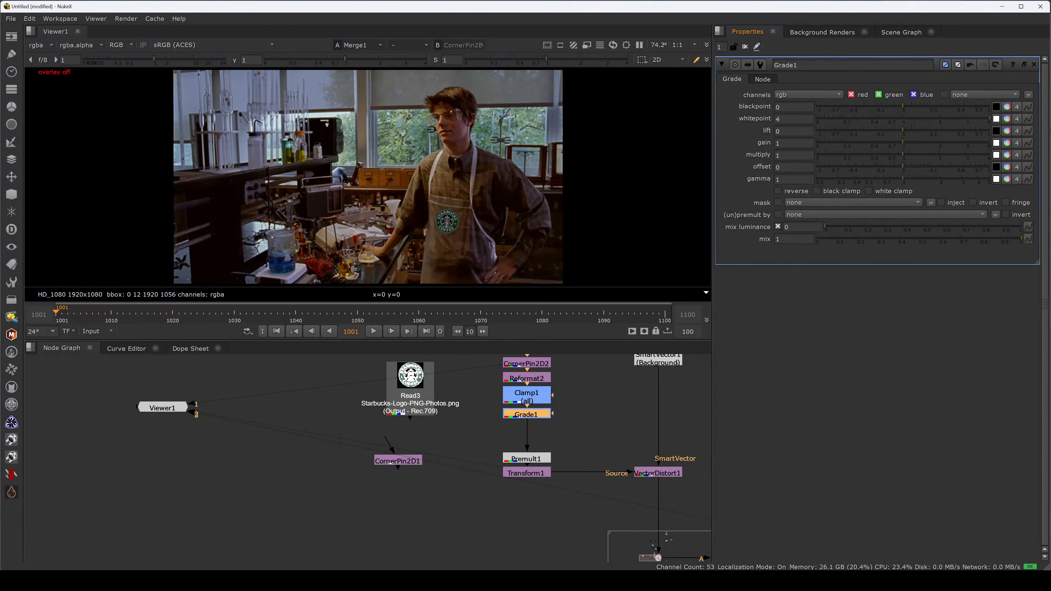
left_click_drag(908, 177, 926, 178)
- Raise Grade1's red, green and blue whitepoint to 13 and its gamma to 2.3
left_click(1008, 120)
left_click(740, 105)
key("Up")
key("Up")
key("Up")
key("Up")
key("Up")
key("Up")
key("Up")
key("Up")
key("Up")
left_click(972, 60)
left_click_drag(922, 179, 947, 178)
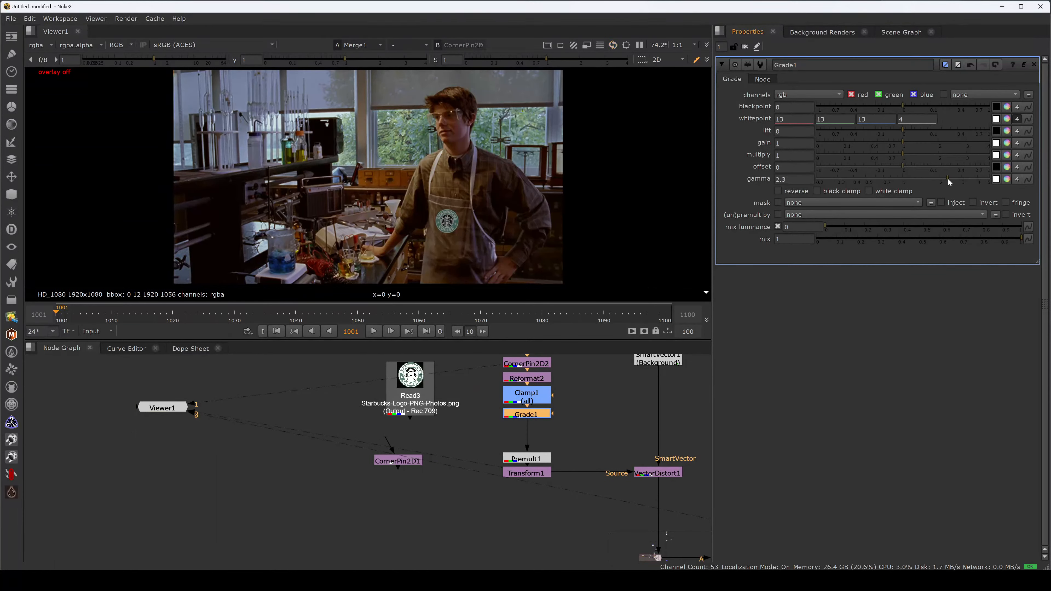
- Add a second Grade below Grade1 with whitepoint about 0.87, 0.89, 1 and a warm multiply of about 1, 0.905, 0.773
left_click(1016, 119)
key("g")
left_click(1006, 155)
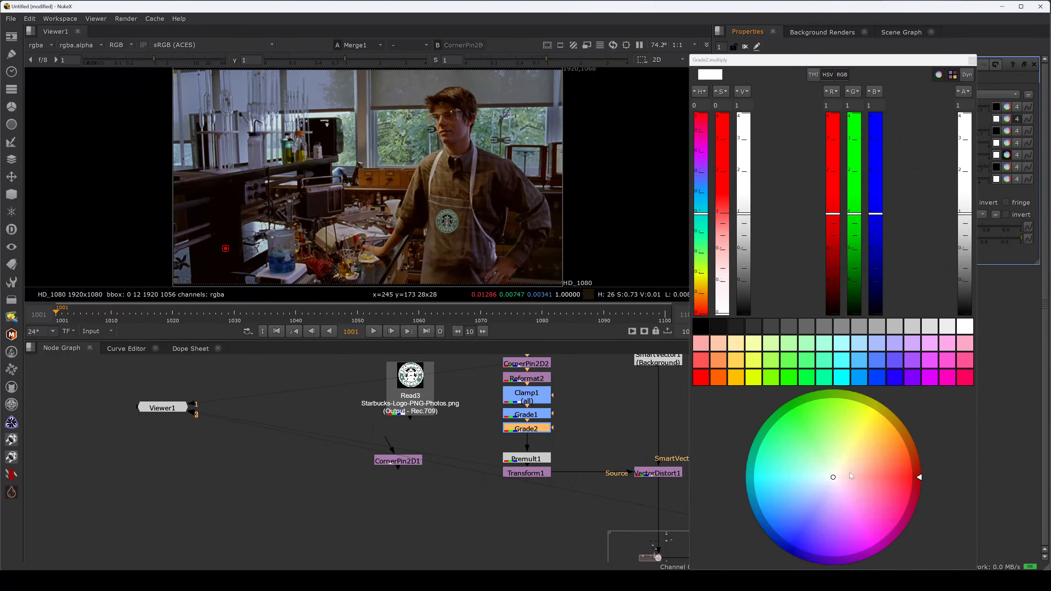
left_click_drag(851, 476, 848, 467)
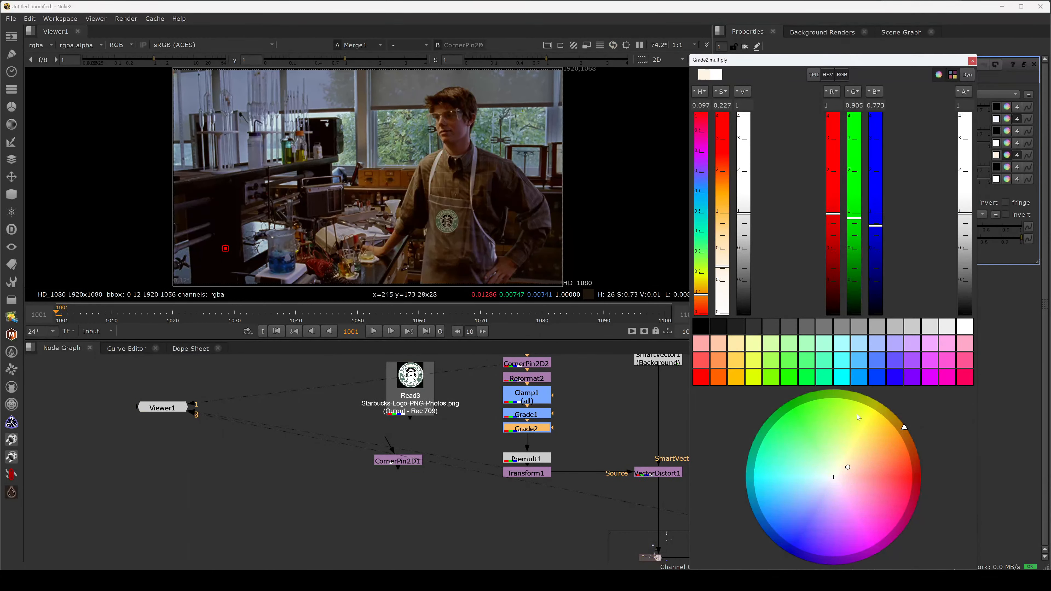
left_click(972, 61)
left_click(587, 432)
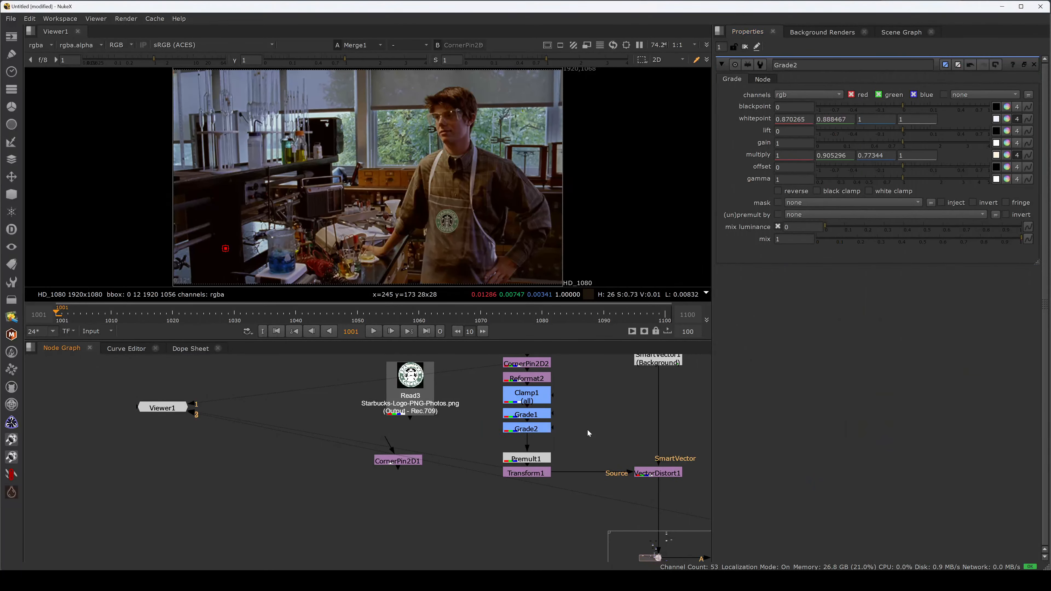
- Move Premult1 up beneath Grade2 and add a Blur node after it with size 16.5
left_click_drag(533, 459, 532, 444)
key("b")
scroll(463, 223, "up", 6)
left_click_drag(810, 106, 882, 120)
- Tint Grade2's gain pinkish with red 1, green 0.835 and blue 0.901
double_click(526, 429)
left_click(1007, 143)
left_click_drag(833, 477, 845, 485)
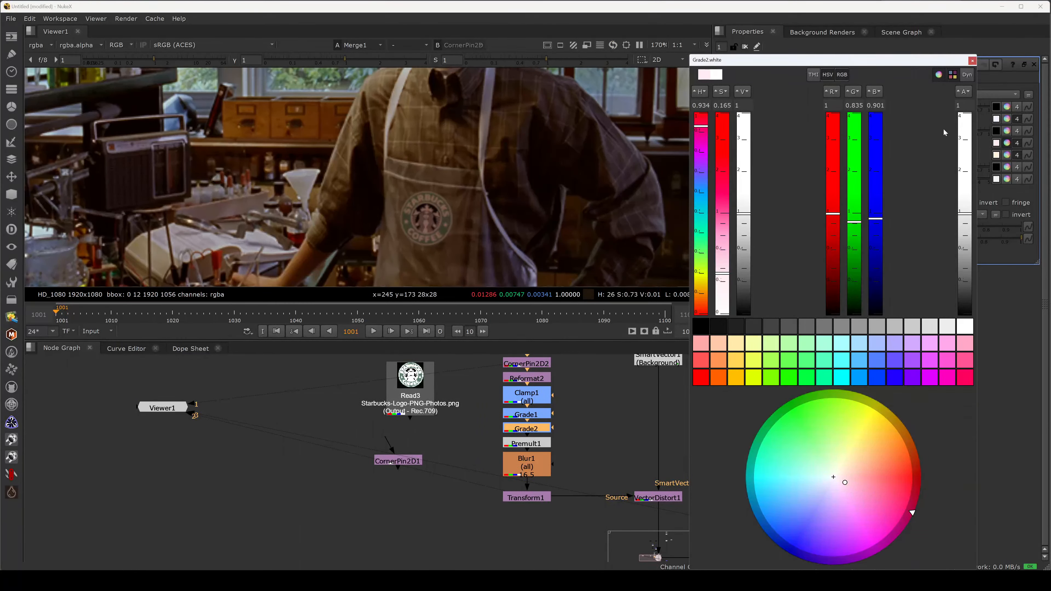
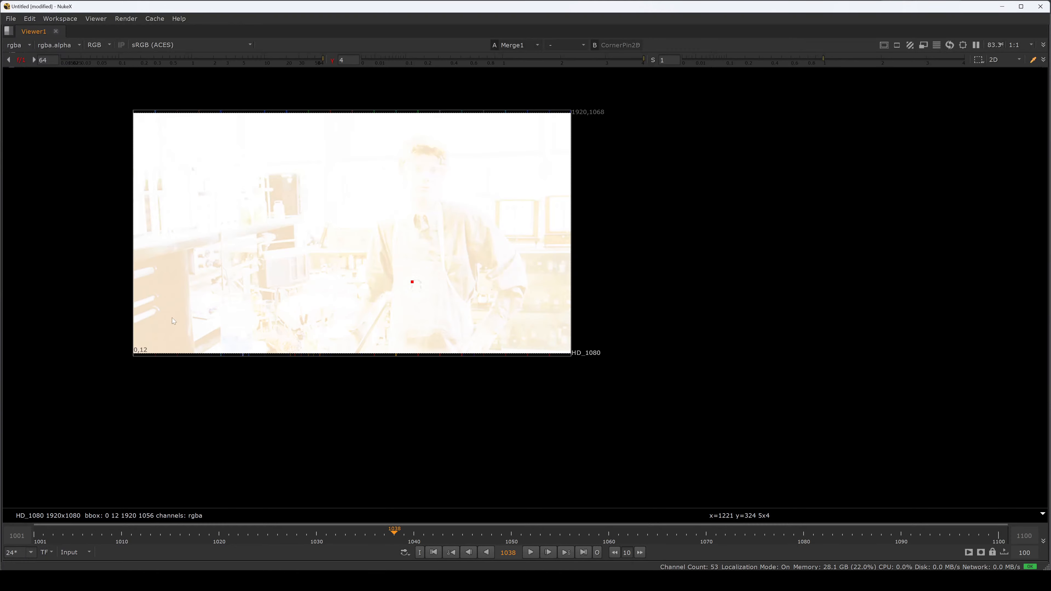
- Reset the viewer's gain and gamma to 1 and inspect the logo on the apron up close
left_click_drag(288, 198, 291, 194, "ctrl+shift")
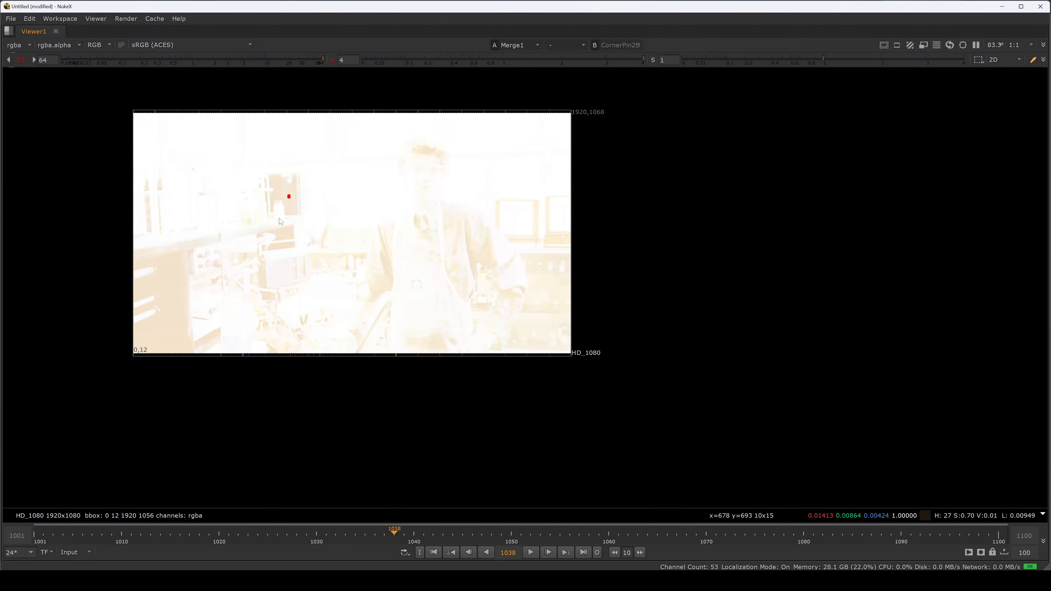
left_click(247, 61, "ctrl")
left_click(407, 62, "ctrl")
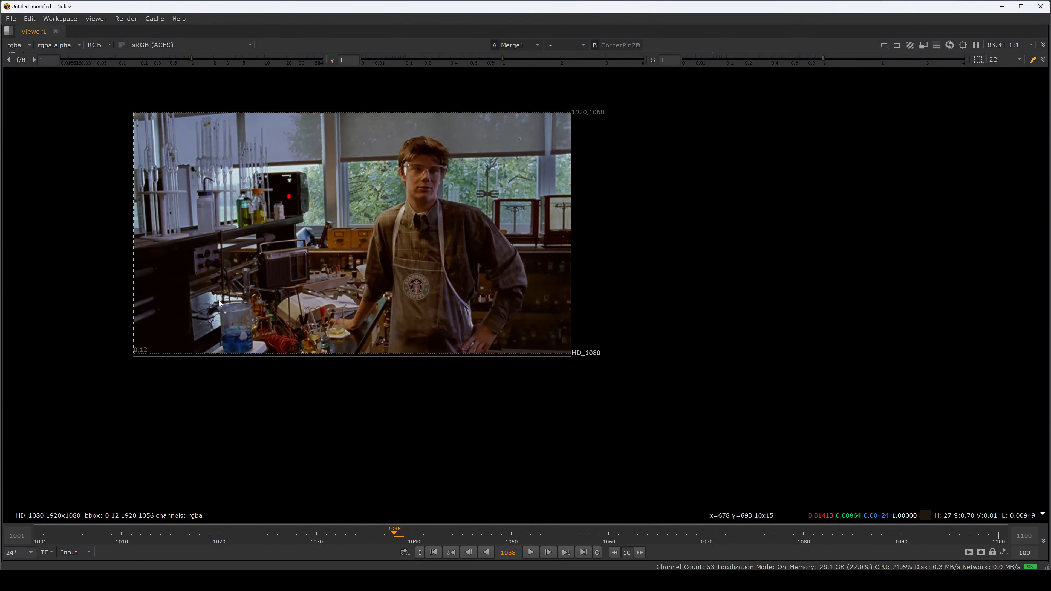
scroll(219, 303, "up", 2)
scroll(423, 288, "up", 6)
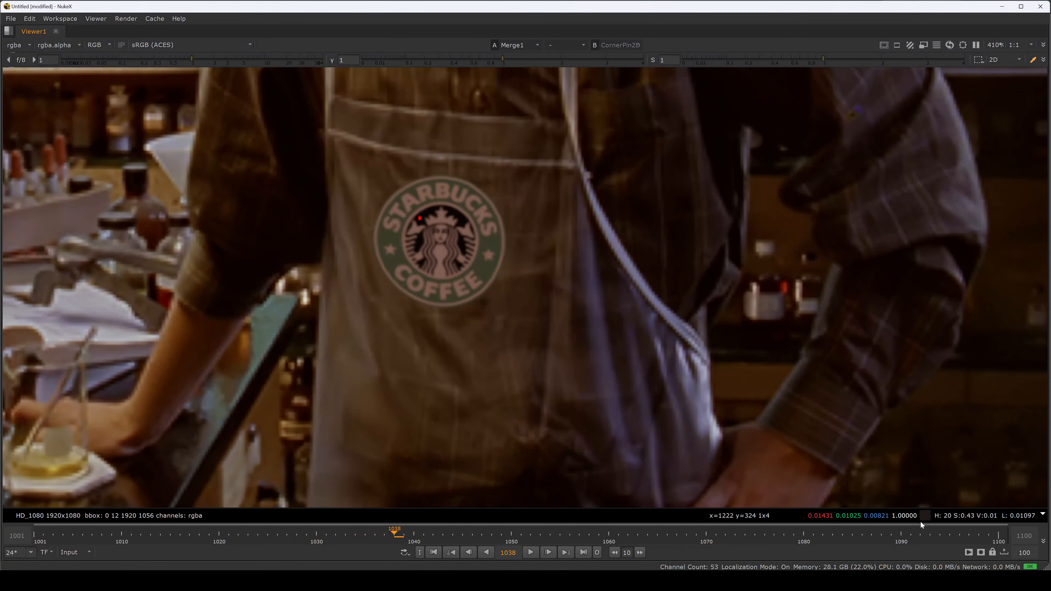
key("f")
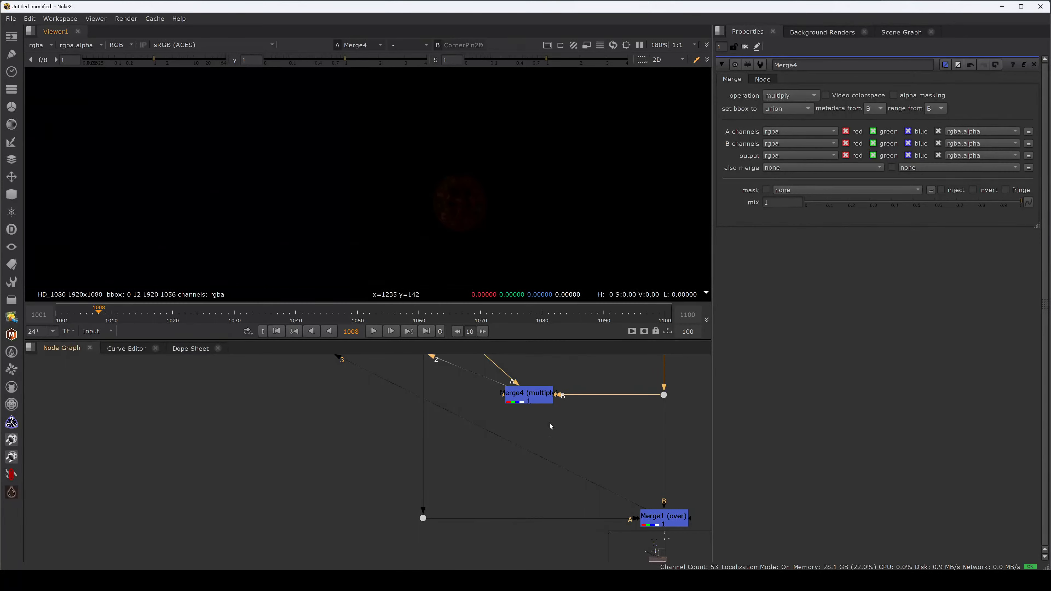
- Insert a Grade node between VectorDistort1 and Merge4 and set its multiply to 4
middle_click_drag(549, 422, 528, 439)
key("g")
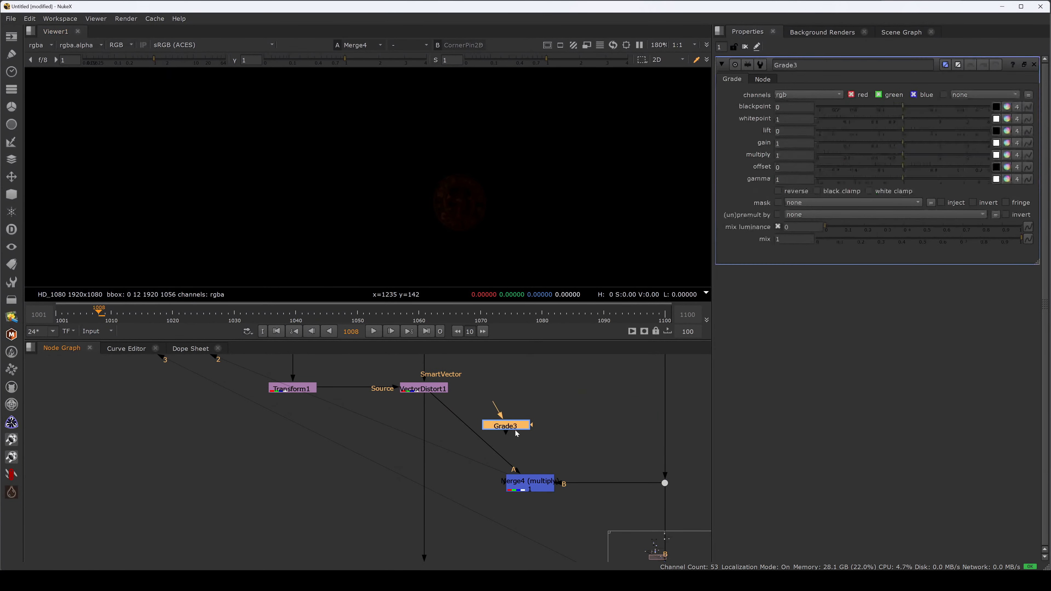
left_click_drag(517, 433, 540, 434)
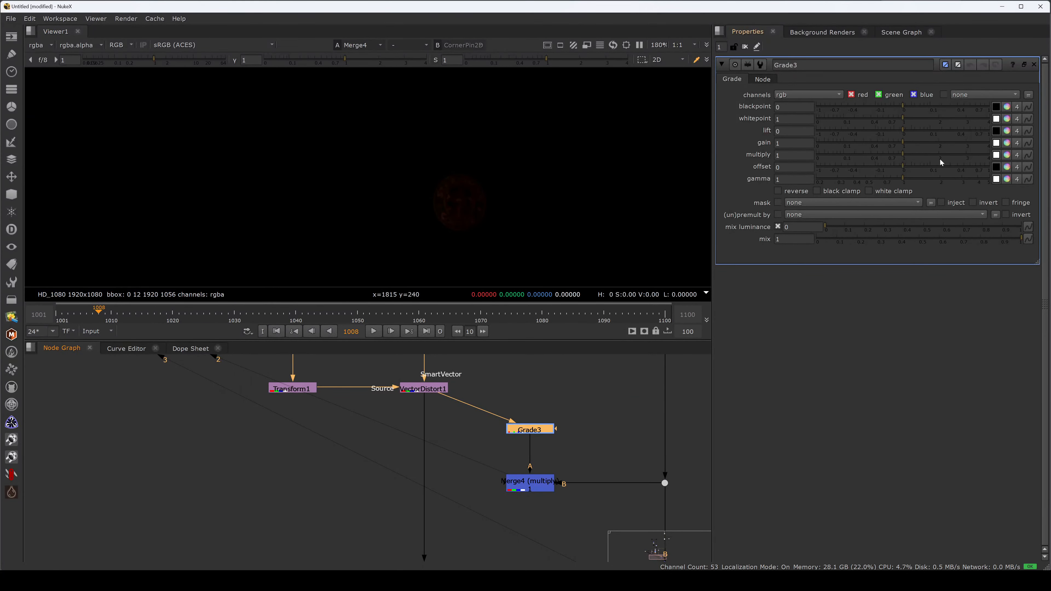
left_click_drag(941, 156, 1007, 154)
- Add an over Merge node in the empty space below Merge4 and check the viewer's alpha
middle_click_drag(498, 519, 520, 443)
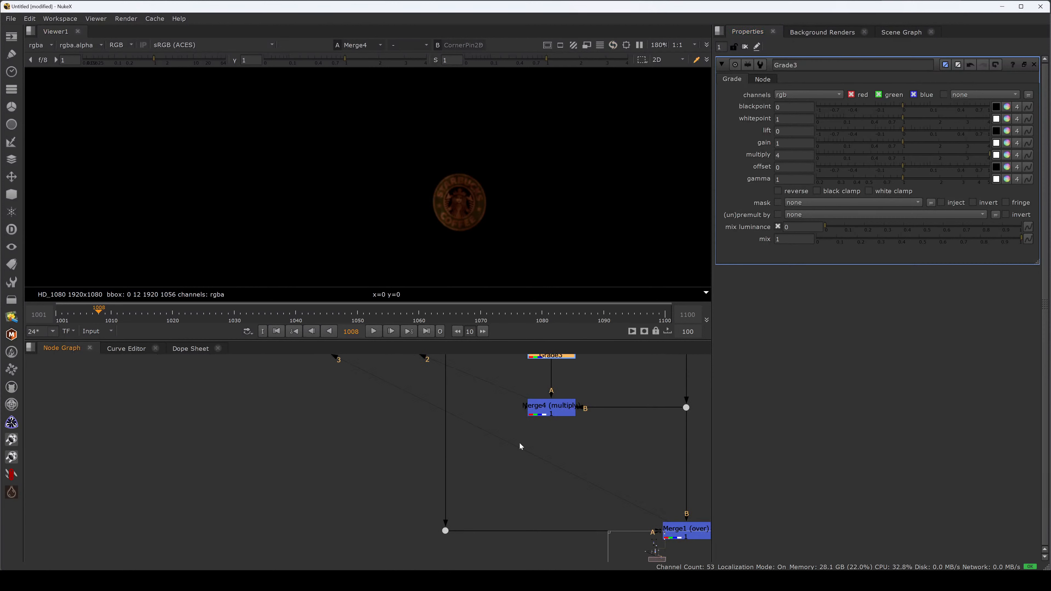
left_click(532, 482)
key("m")
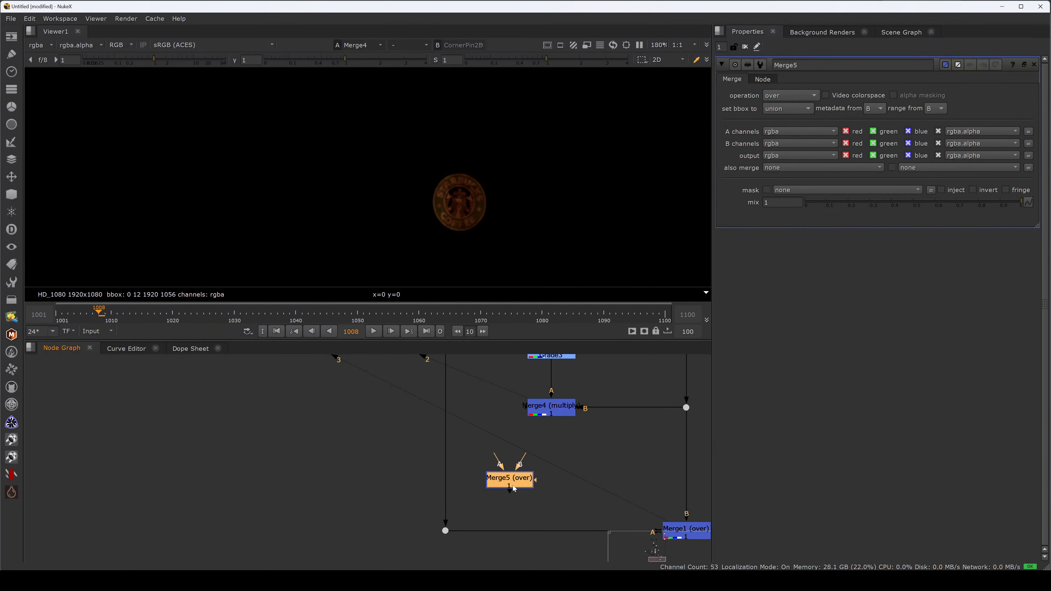
key("a")
key("a")
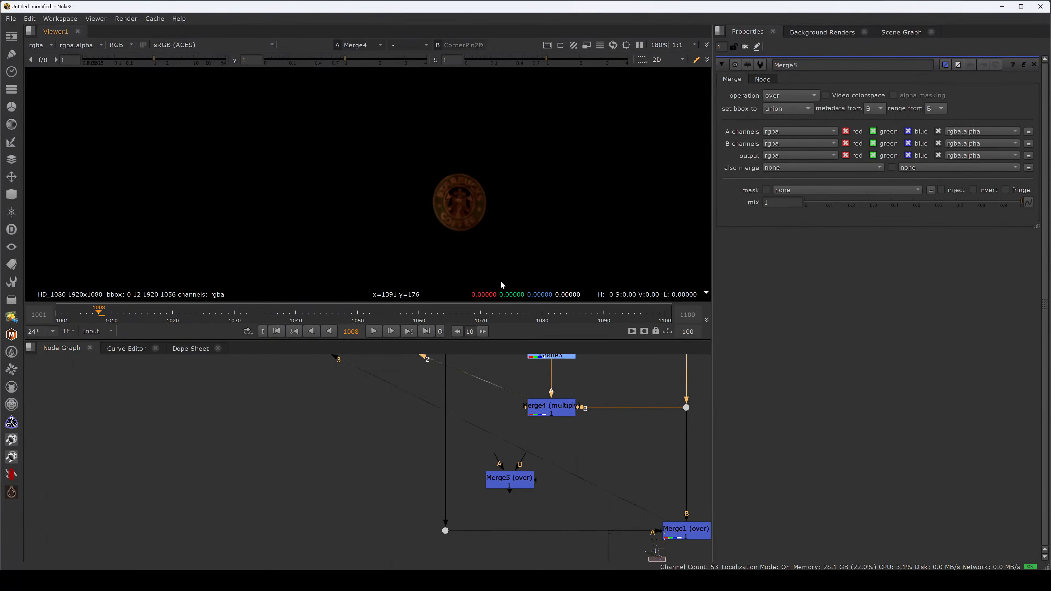
- Connect Merge1's A input to Merge4 and display Merge1's output in the viewer
left_click_drag(522, 530, 550, 415)
middle_click_drag(657, 505, 595, 454)
left_click_drag(565, 452, 660, 506)
key("1")
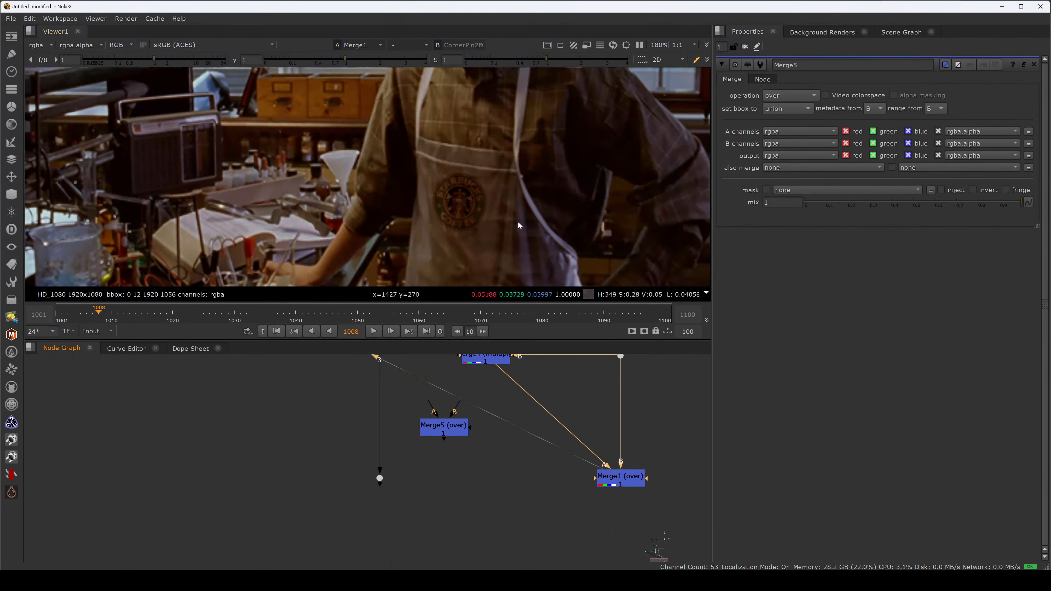
- Insert another over Merge between Merge4 and Merge1, with A from the distorted logo's dot and B from Merge4, and view it
middle_click_drag(516, 372, 515, 444)
left_click(492, 428)
key("m")
left_click_drag(493, 462, 504, 546)
middle_click_drag(504, 545, 511, 472)
mouse_move(496, 460)
left_mouse_down()
mouse_move(394, 476)
mouse_move(491, 477)
left_mouse_up()
key("1")
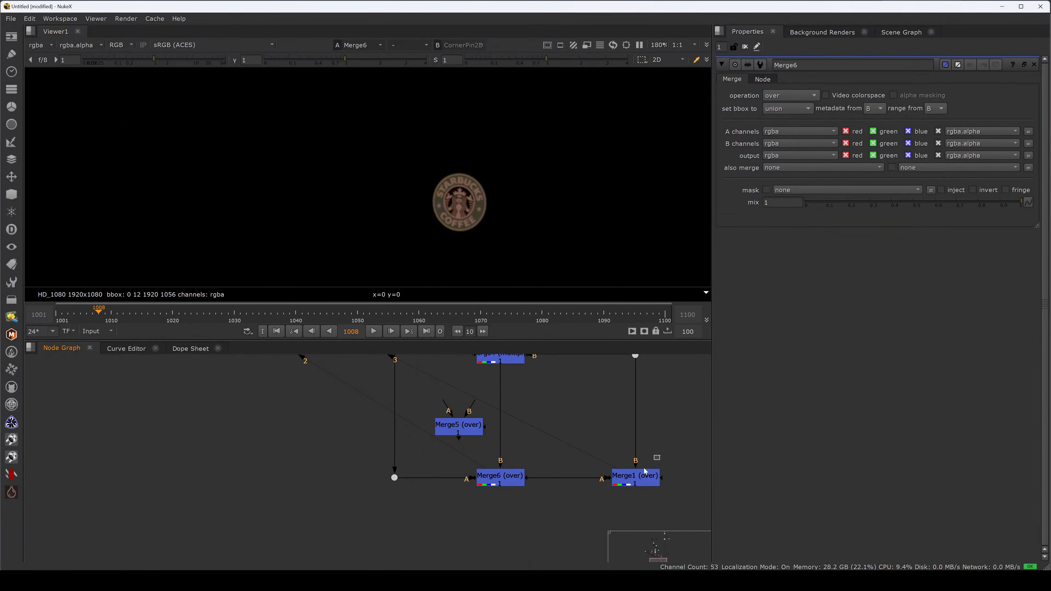
- Display Merge1's output and set Merge6's mix to 0.155
left_click(635, 476)
key("1")
left_click(500, 476)
mouse_move(852, 202)
left_mouse_down()
mouse_move(833, 202)
mouse_move(864, 202)
mouse_move(809, 202)
mouse_move(853, 205)
mouse_move(838, 203)
left_mouse_up()
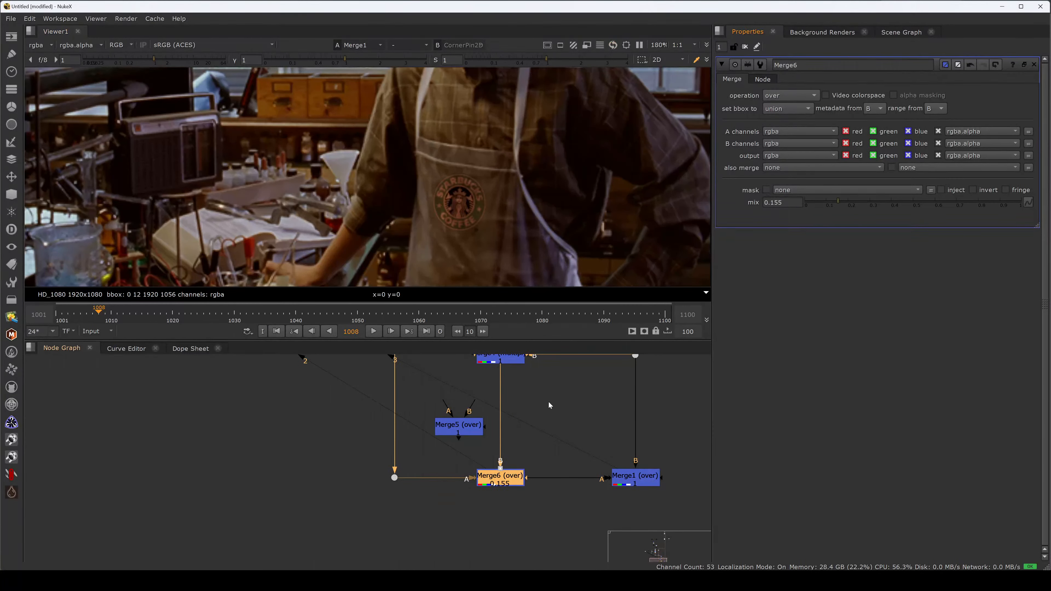
- Toggle Grade3 off and on for comparison, reset its multiply to 1, and set its whitepoint to 0.22 and gamma to 1.92
middle_click_drag(548, 402, 569, 456)
middle_click_drag(545, 381, 550, 409)
left_click(541, 382)
key("d")
key("d")
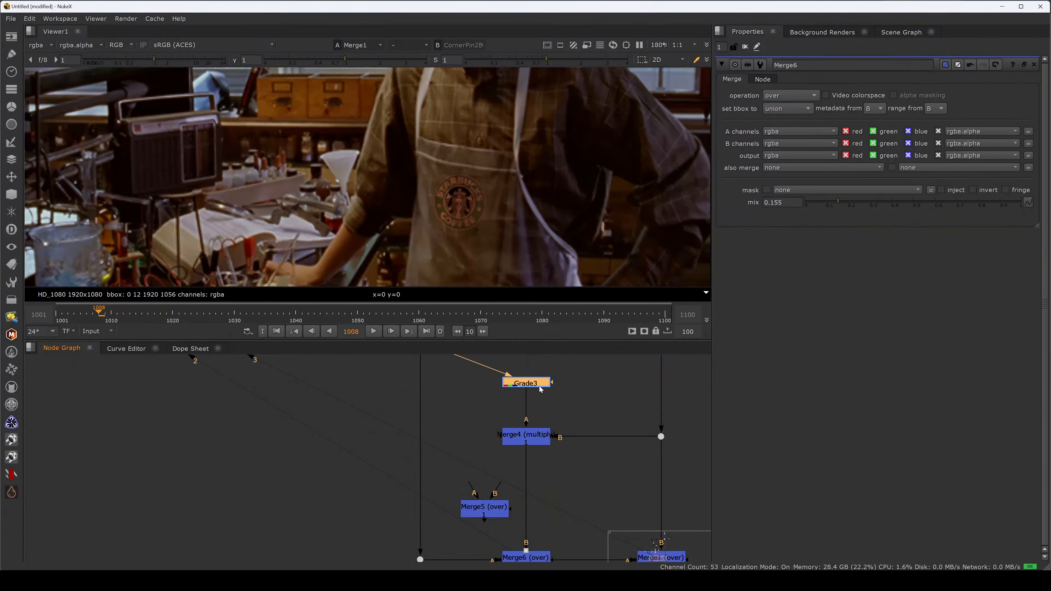
double_click(539, 385)
left_click_drag(850, 118, 857, 119)
left_click_drag(902, 179, 938, 178)
- Compare viewer inputs 2 and 3 and their alpha, and inspect the logo on the apron more closely
key("2")
key("a")
middle_click_drag(563, 489, 553, 439)
key("3")
key("a")
scroll(455, 215, "up", 2)
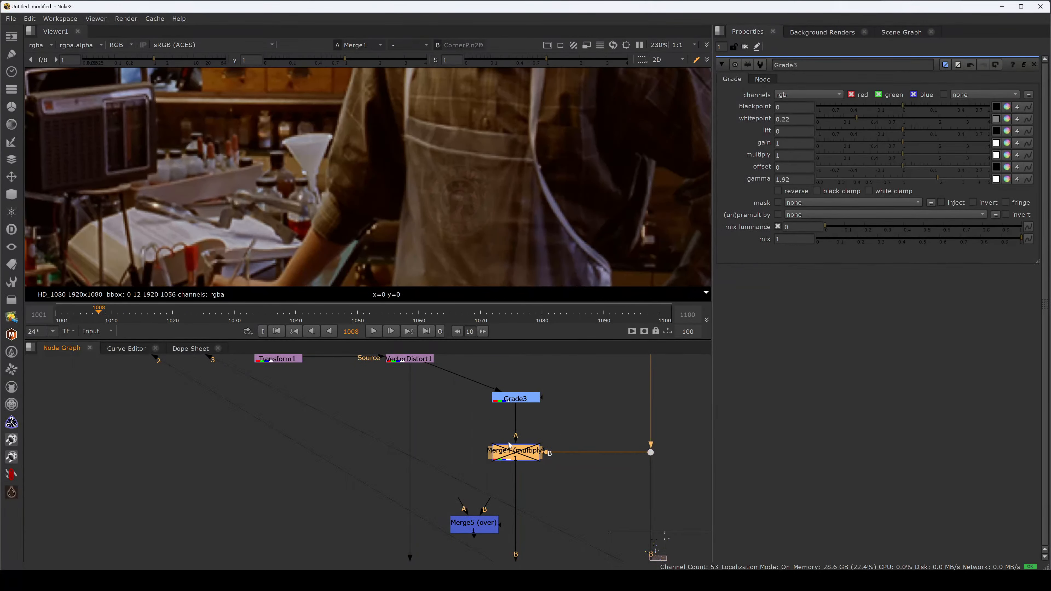
- Keep Merge4 enabled with its mix at 1 and raise Merge6's mix to 0.3
double_click(516, 452)
left_click_drag(1020, 202, 1047, 225)
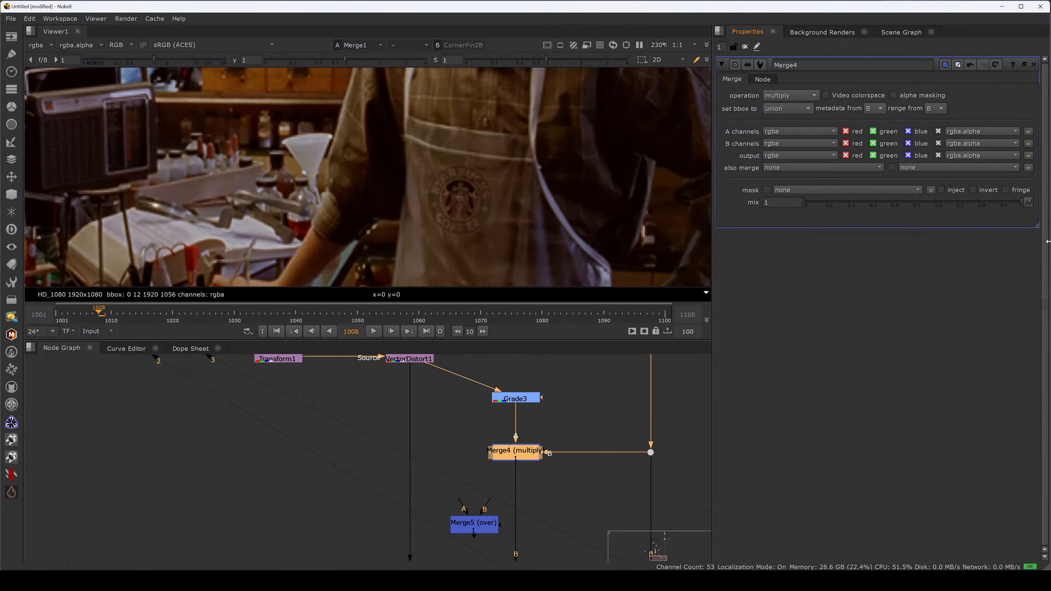
left_click(547, 385)
left_click(537, 400)
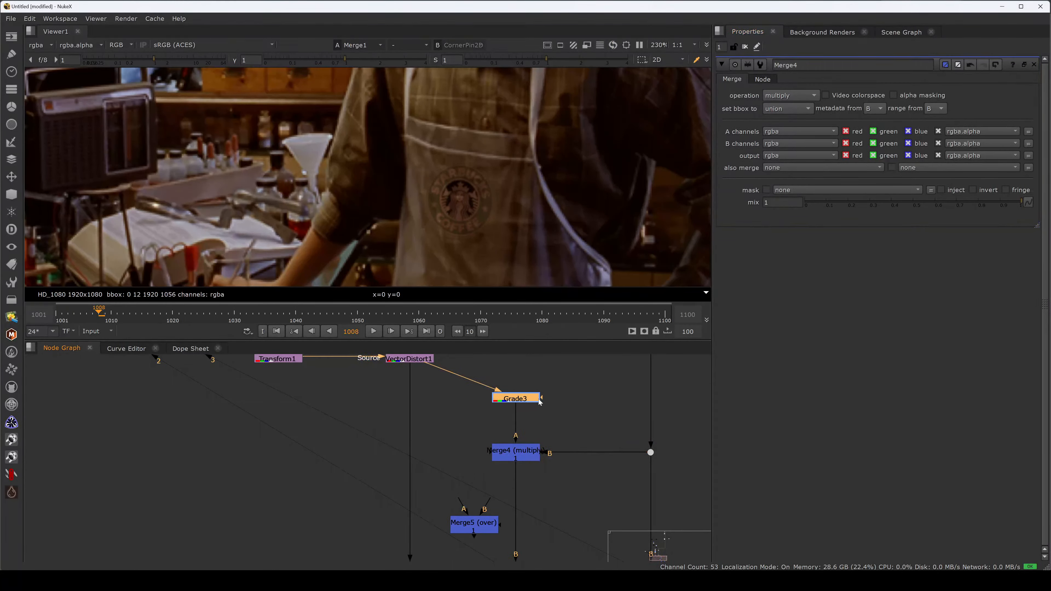
middle_click_drag(554, 527, 559, 432)
left_click(521, 481)
left_click_drag(839, 203, 871, 205)
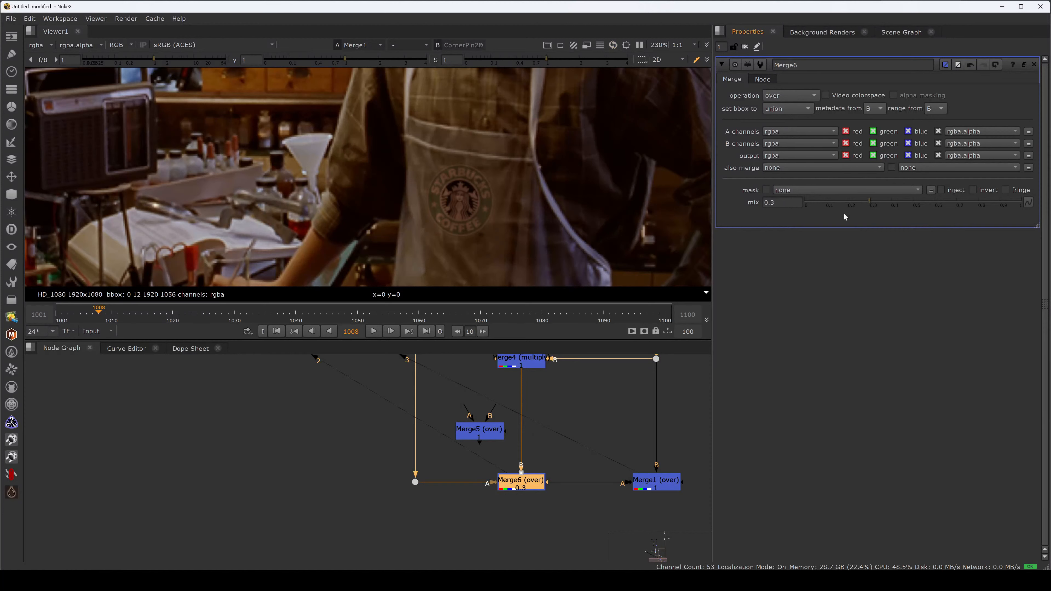
- Set the size of Blur1 beneath the logo's Premult1 to 15
middle_click_drag(514, 367, 581, 544)
middle_click_drag(428, 361, 439, 442)
double_click(375, 468)
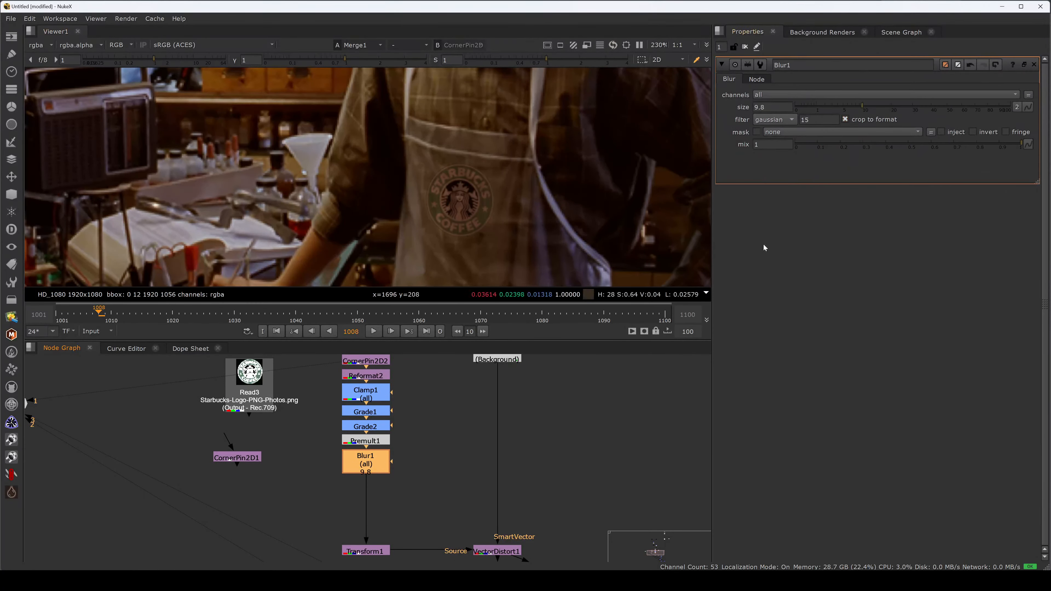
left_click_drag(862, 106, 878, 109)
- Lower Grade1's blackpoint to -0.03 and tint it to about -0.03 red, -0.0128 green and -0.00618 blue
middle_click_drag(435, 426, 462, 422)
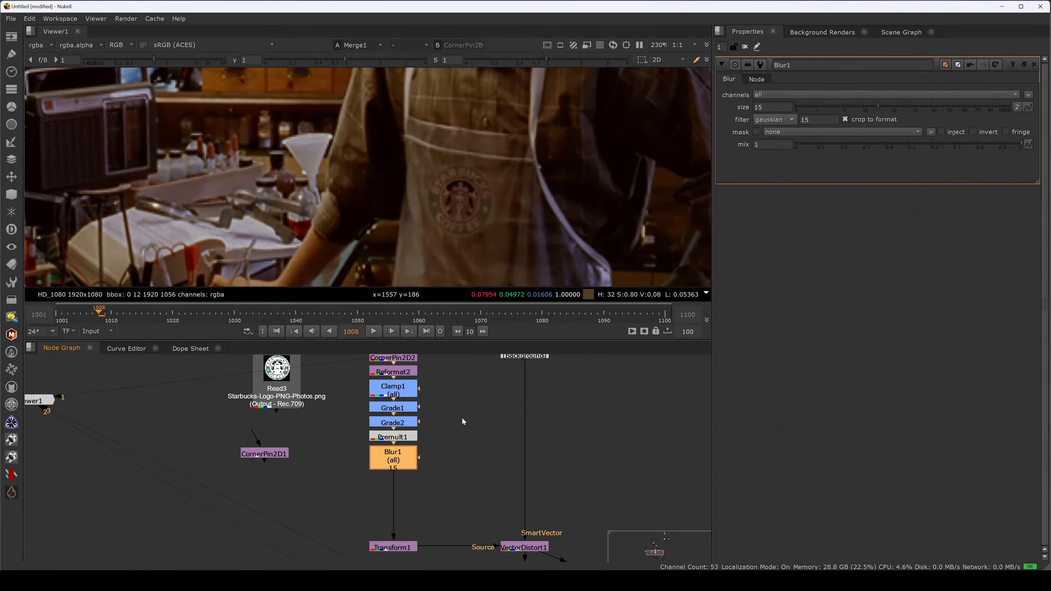
double_click(410, 408)
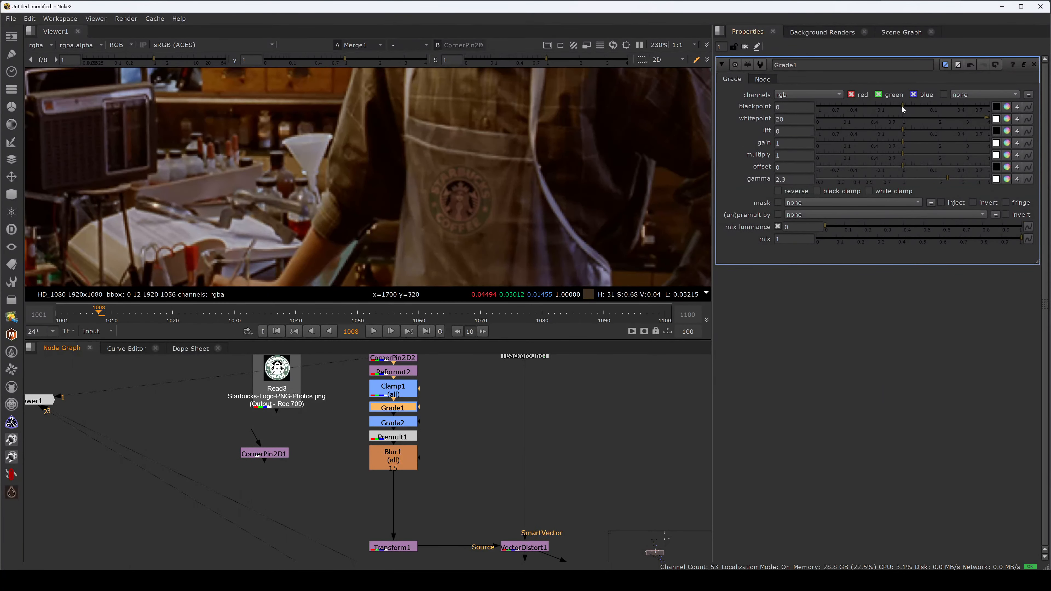
left_click_drag(902, 107, 888, 107)
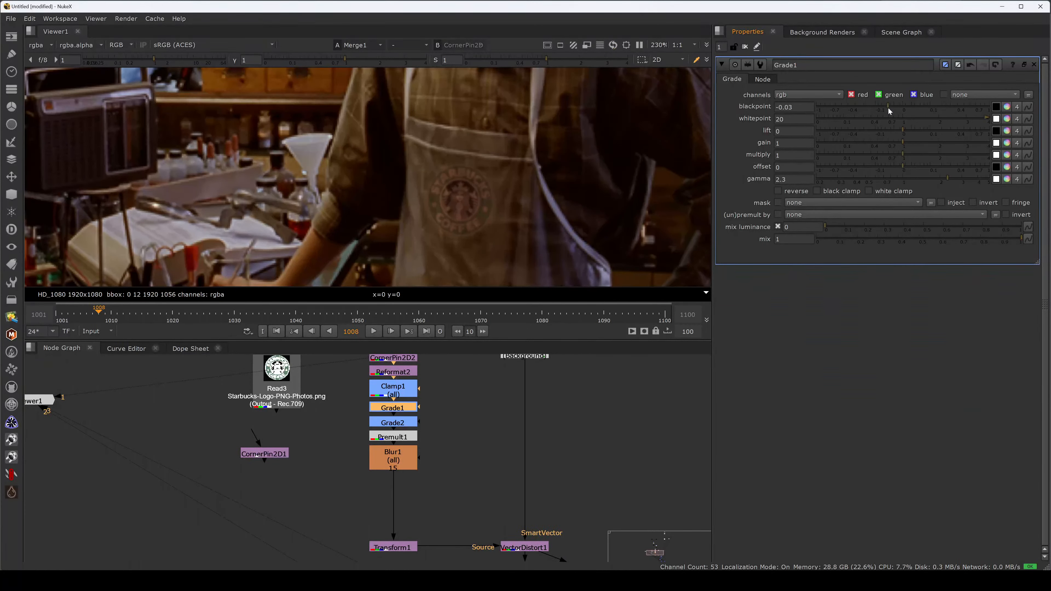
left_click(1006, 107)
left_click_drag(832, 434, 894, 461)
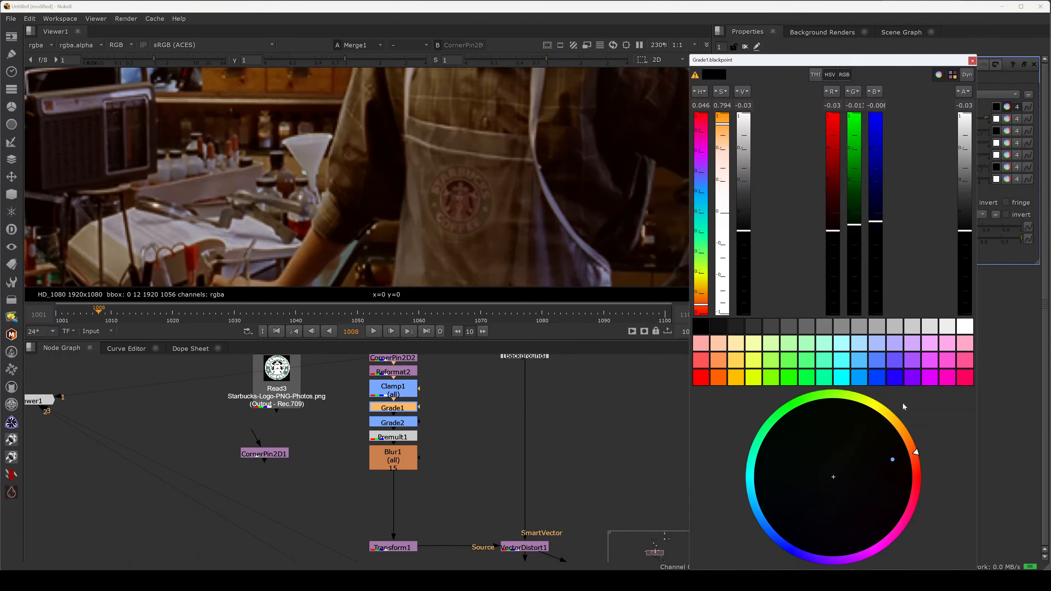
left_click(971, 61)
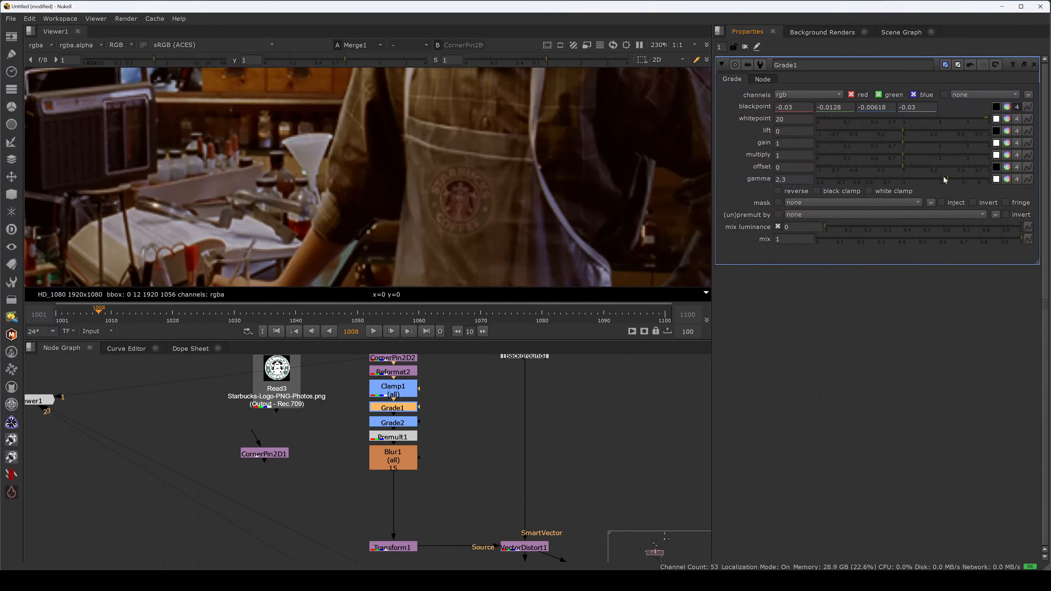
- Set Grade1's gamma to 2.15 while checking the logo in the separate red, green and blue channels
left_click_drag(944, 177, 942, 178)
key("r")
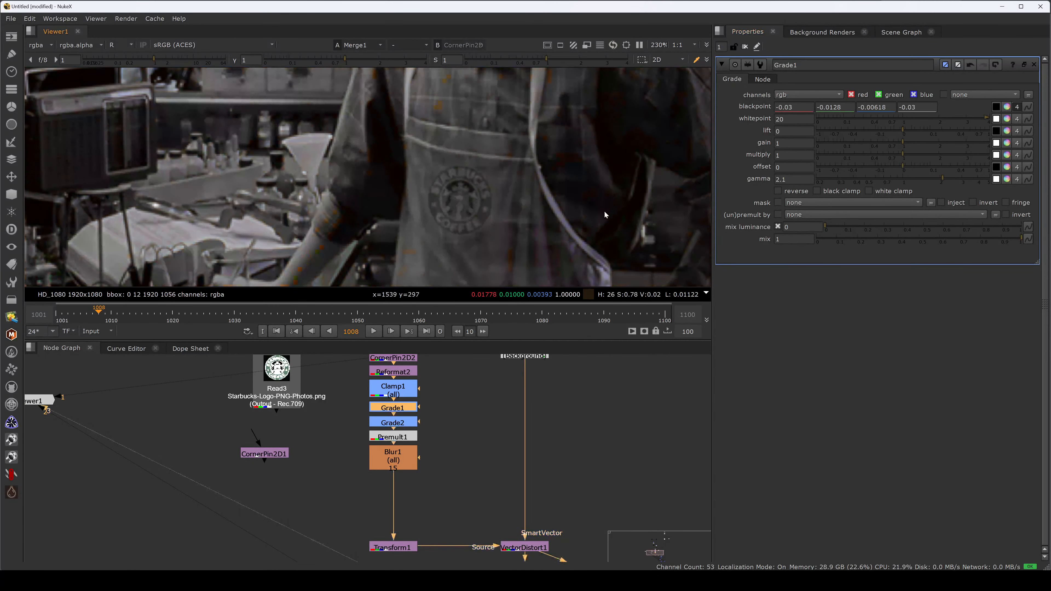
key("g")
key("b")
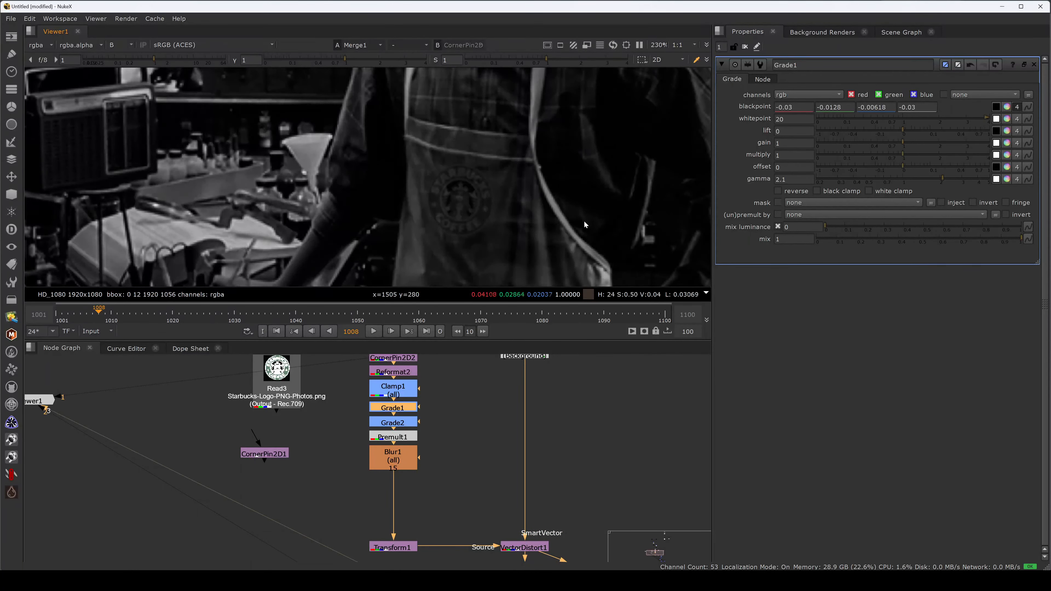
key("r")
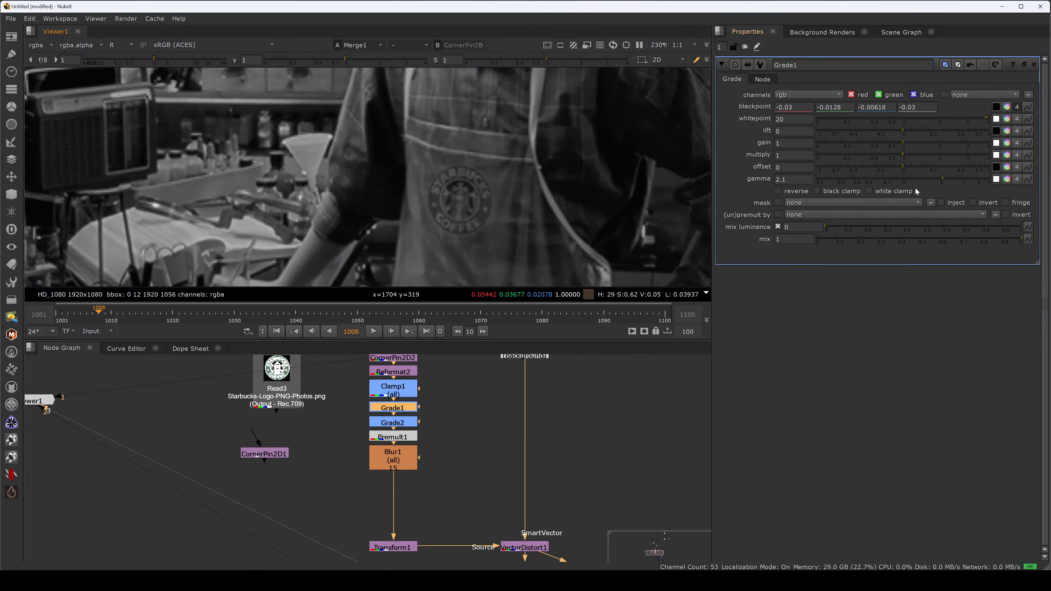
left_click(939, 177)
left_click(941, 179)
left_click_drag(941, 179, 942, 180)
left_click(943, 179)
- Raise Grade2's blue gamma to 0.95, judging the logo's match in the blue channel
key("b")
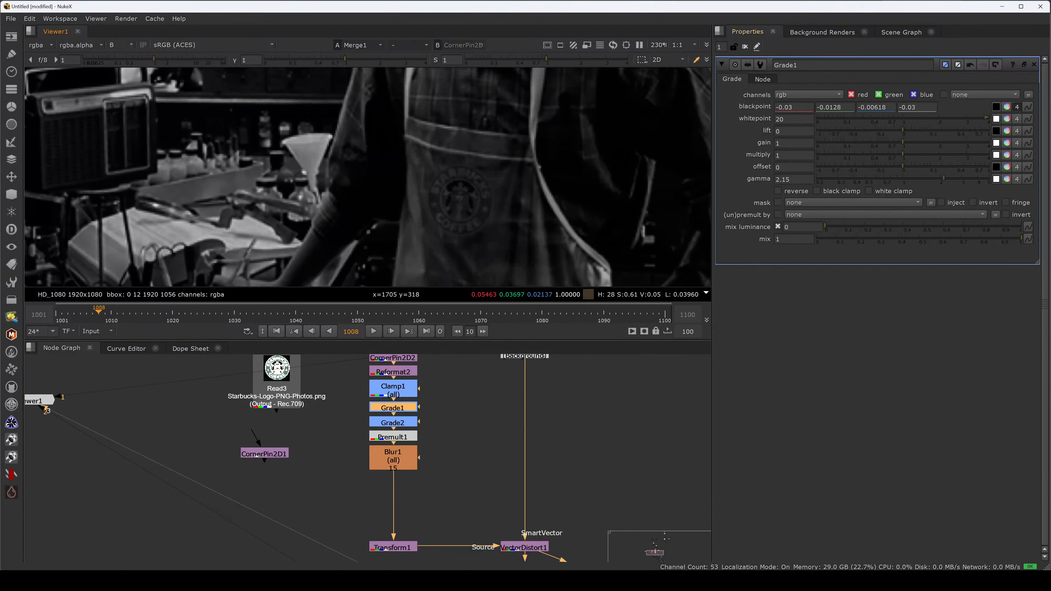
left_click(1007, 107)
left_click(972, 60)
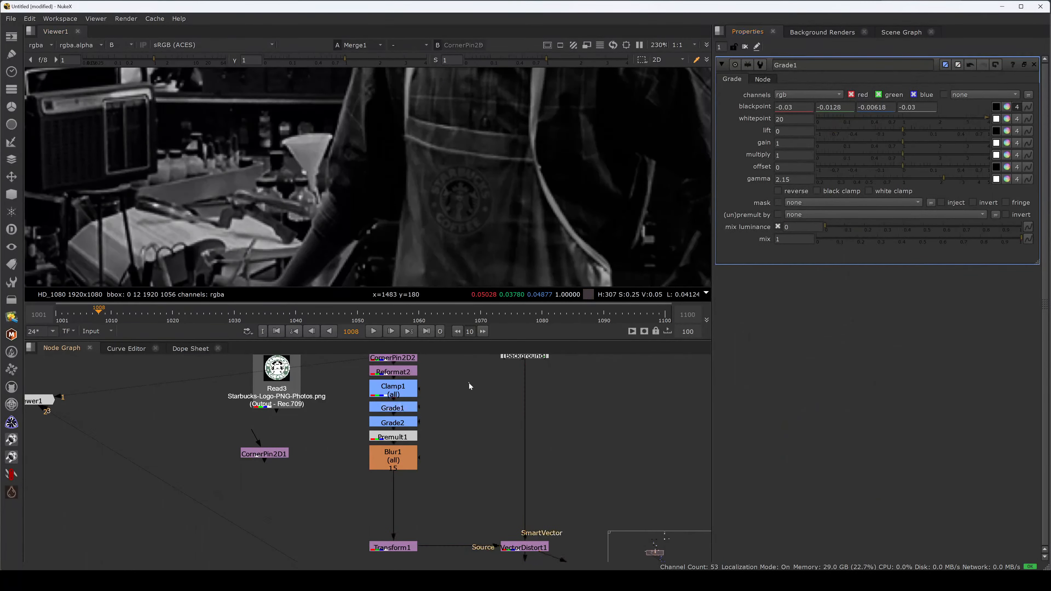
left_click(414, 427)
double_click(414, 426)
left_click(1007, 179)
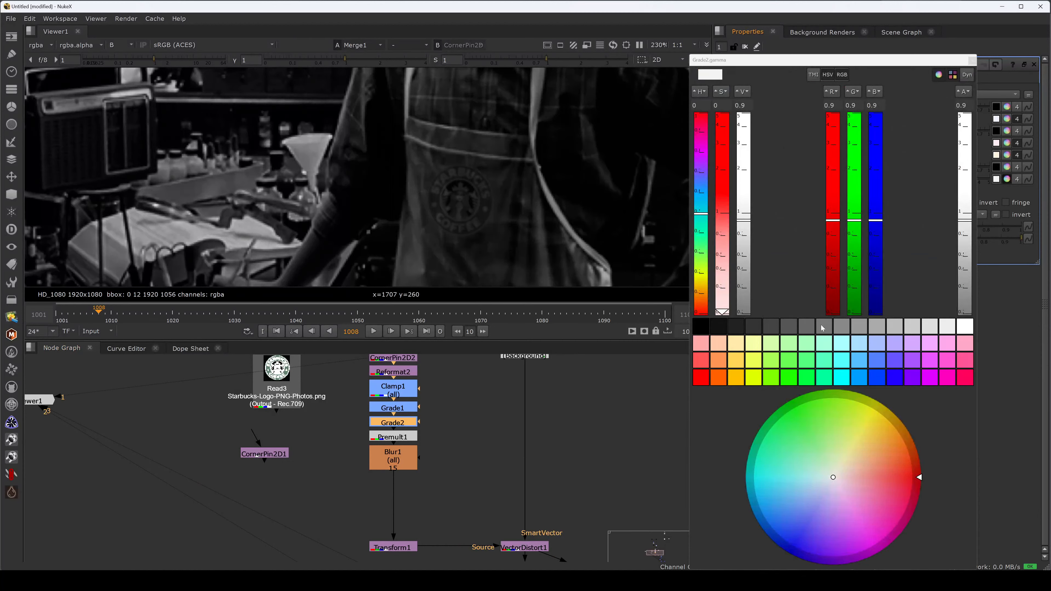
left_click_drag(869, 220, 881, 220)
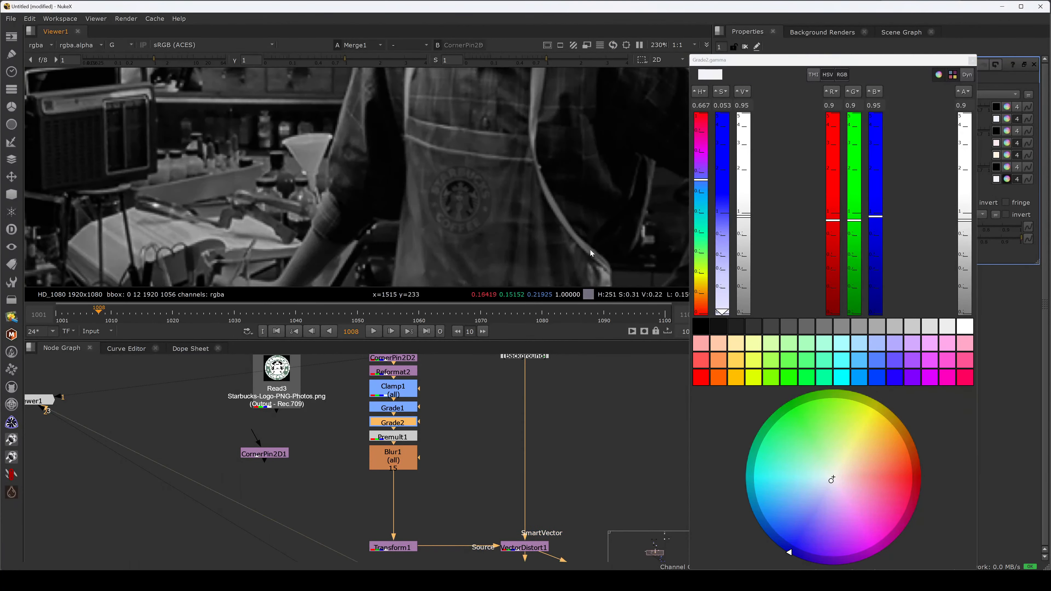
key("b")
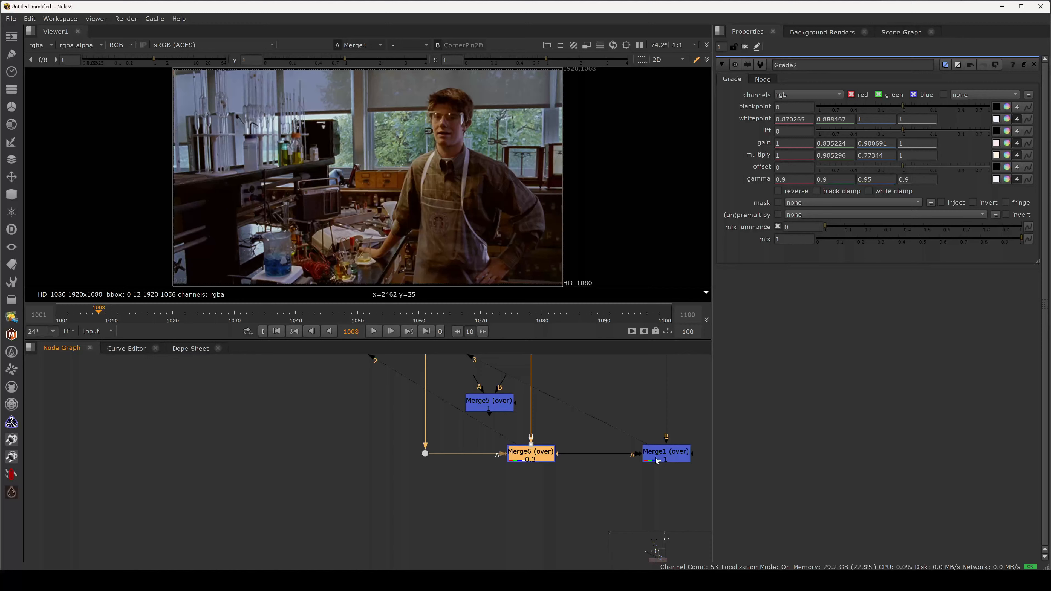
key("c")
left_click(538, 474)
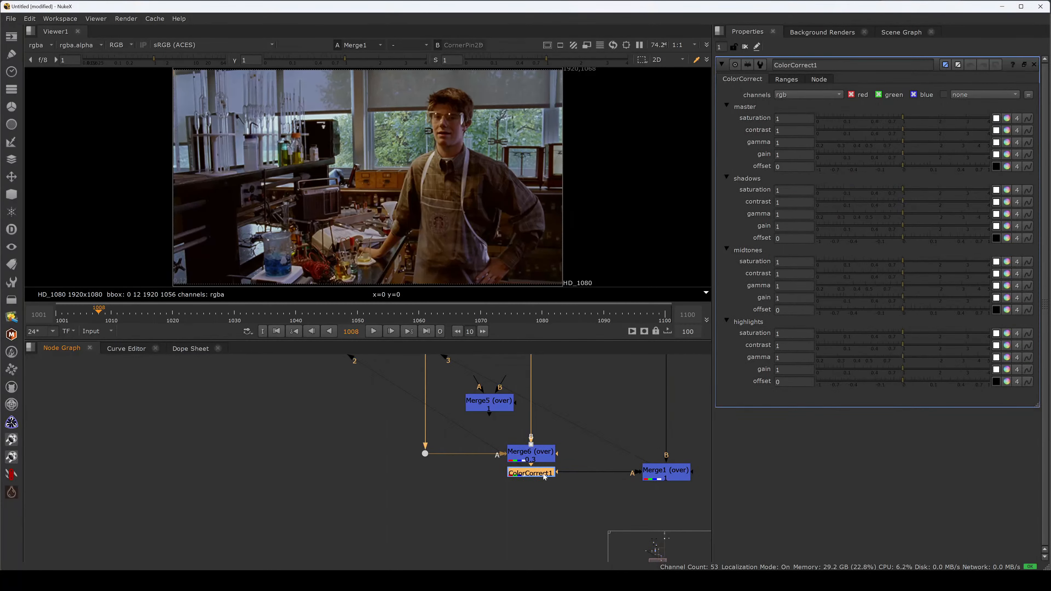
key("Delete")
- Review the full node tree and examine Merge1's composite in an enlarged viewer
middle_click_drag(479, 434, 504, 424)
key("space")
middle_click_drag(534, 411, 528, 371)
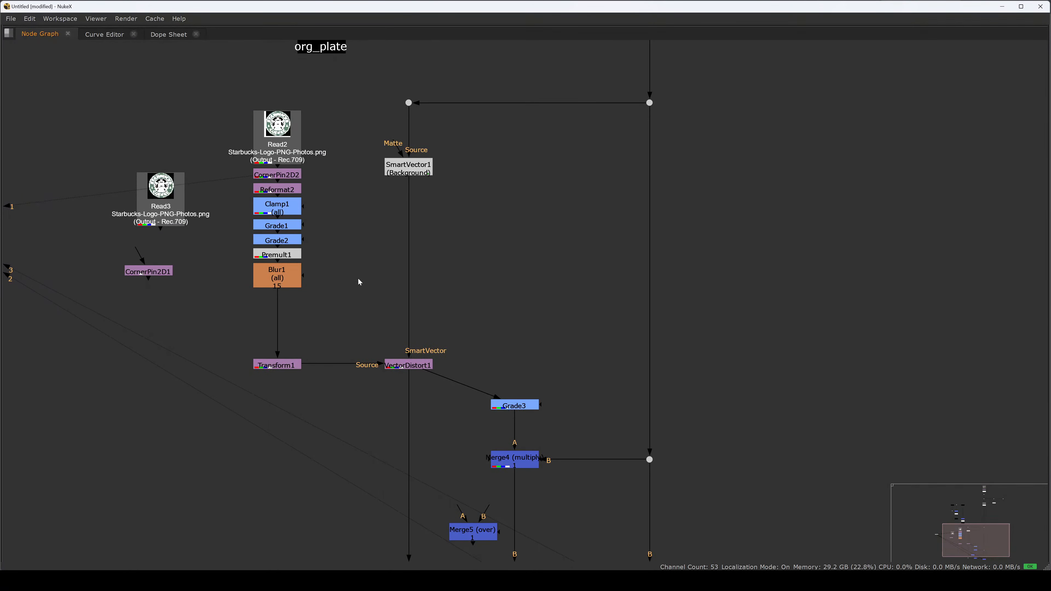
middle_click_drag(359, 282, 357, 269)
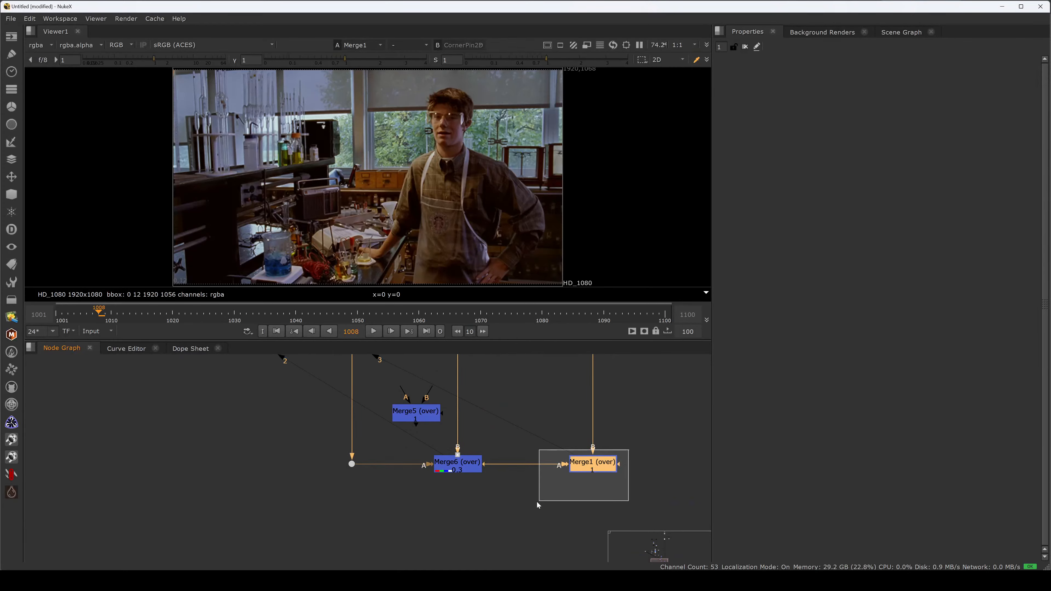
key("space")
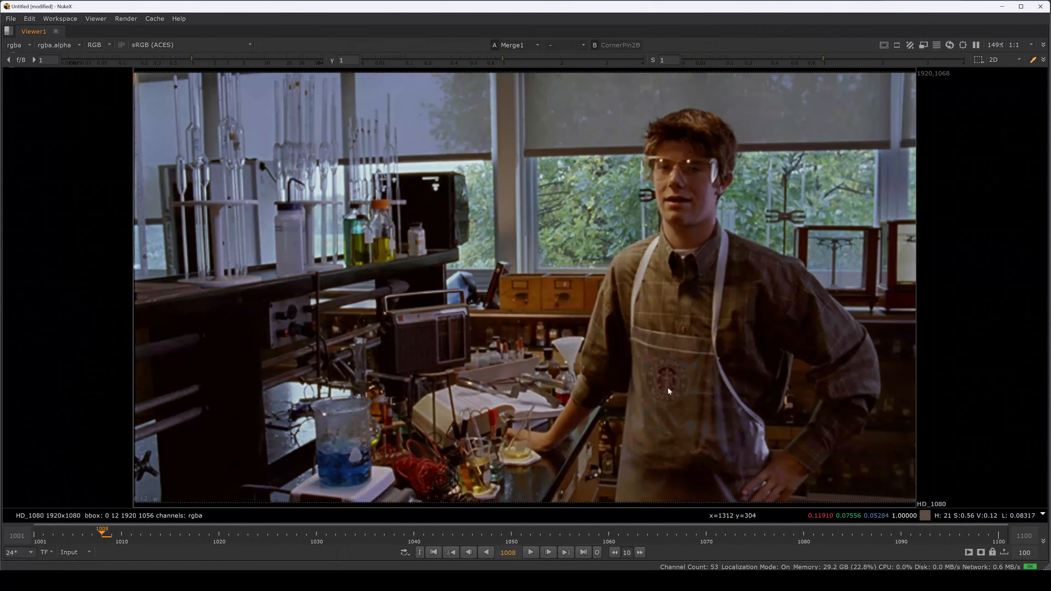
- Play Merge1's composite forward to frame 1066 in the enlarged viewer to check the logo's motion
key("l")
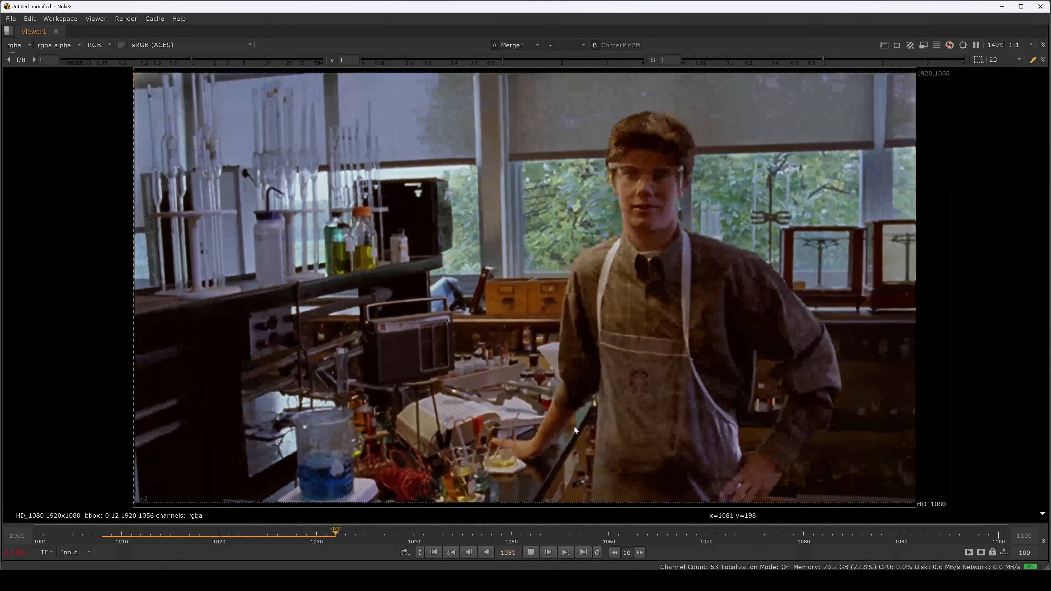
key("k")
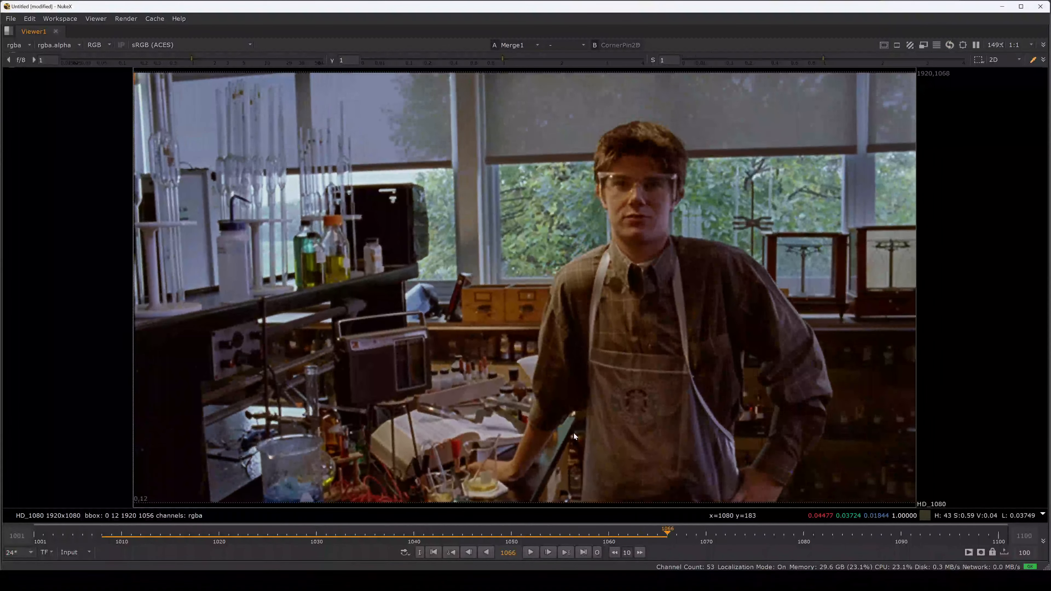
key("space")
- Lower Grade1's gamma to 2.05
middle_click_drag(476, 360, 528, 480)
middle_click_drag(426, 381, 495, 476)
left_click(428, 437)
double_click(430, 438)
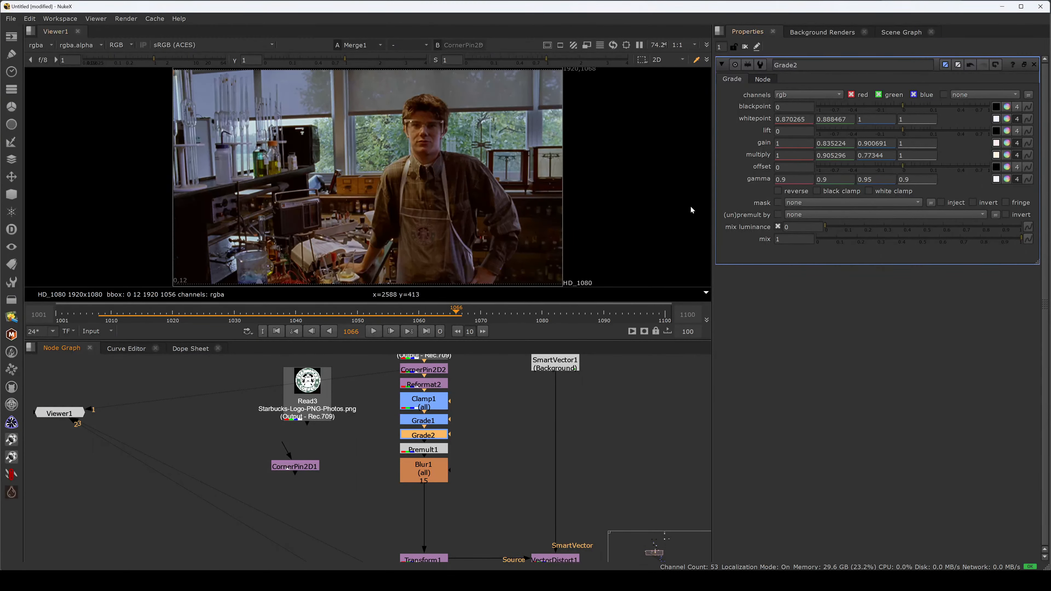
double_click(431, 421)
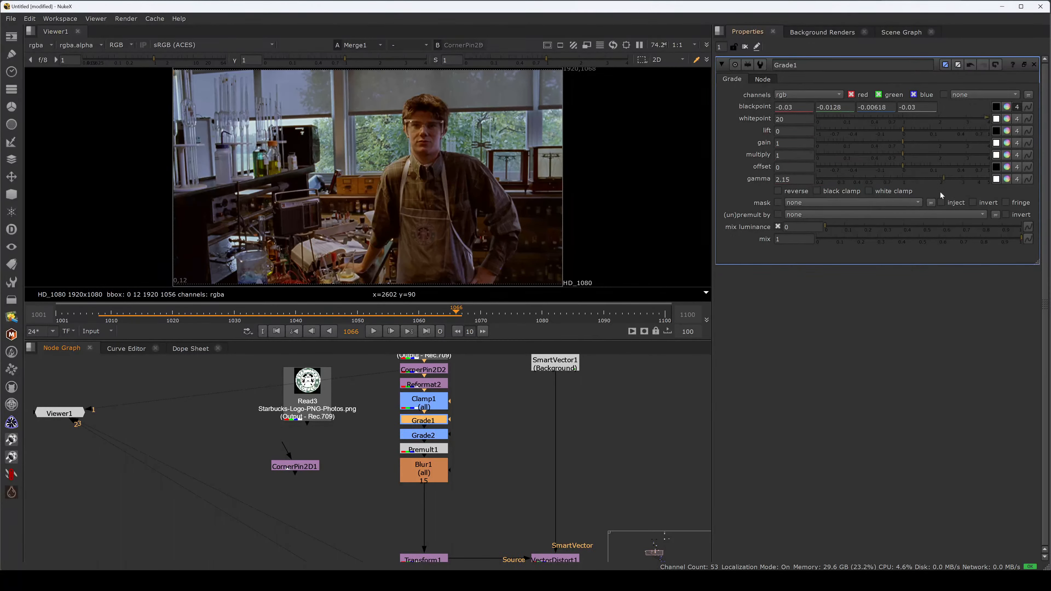
left_click(941, 180)
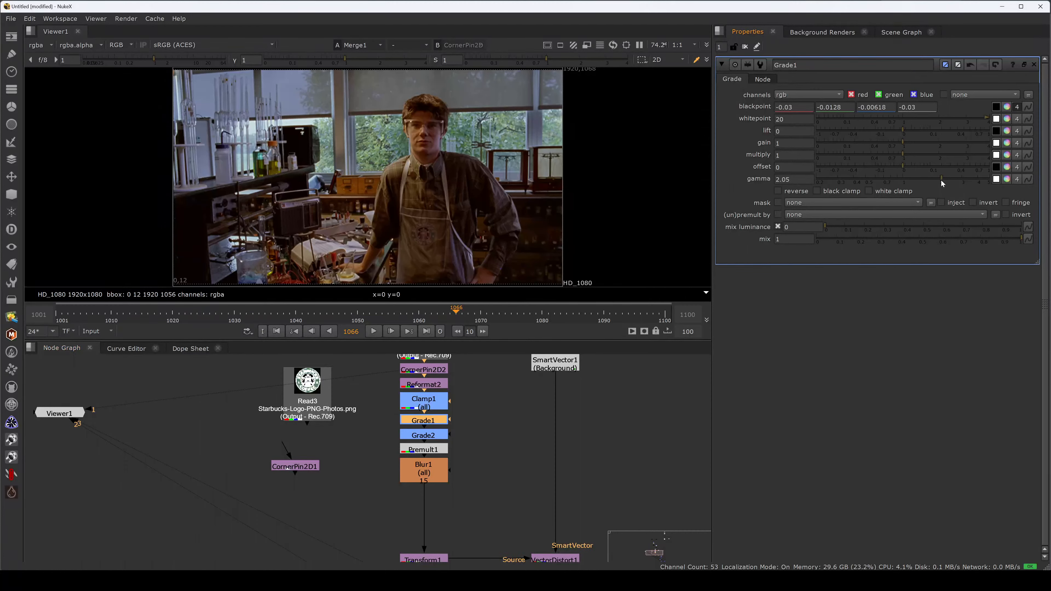
left_click(943, 180)
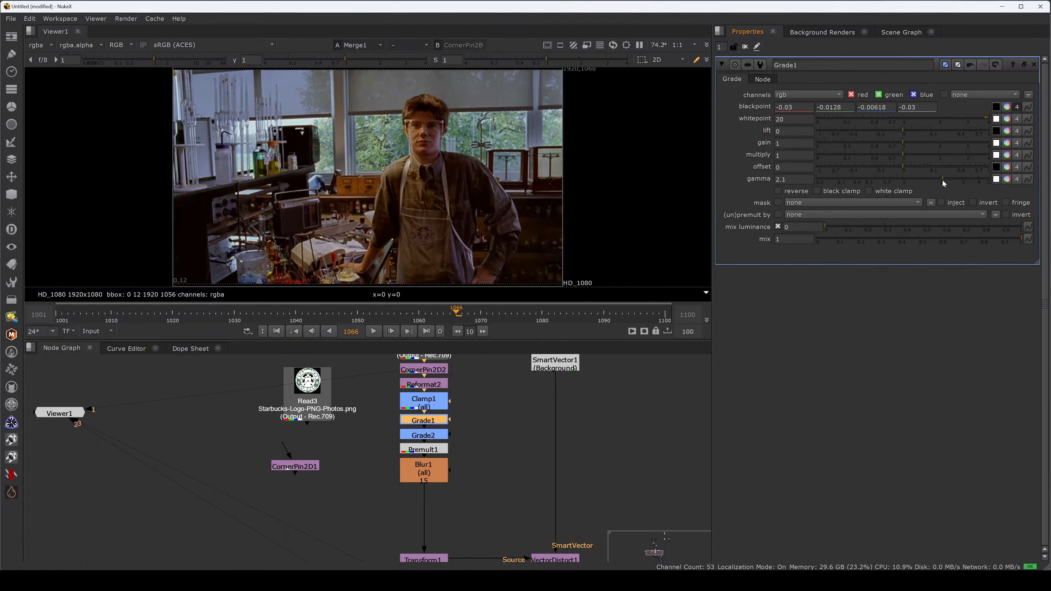
left_click(942, 179)
- Examine the logo on the apron in the red, green and blue channels, and in full colour at 100% zoom
key("space")
key("r")
key("r")
key("g")
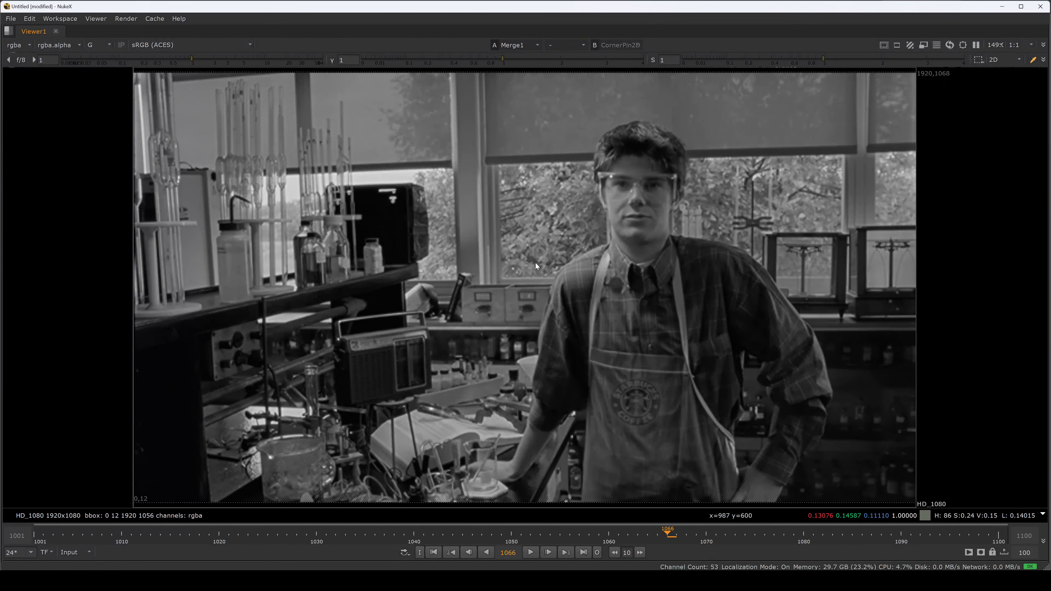
key("b")
key("b")
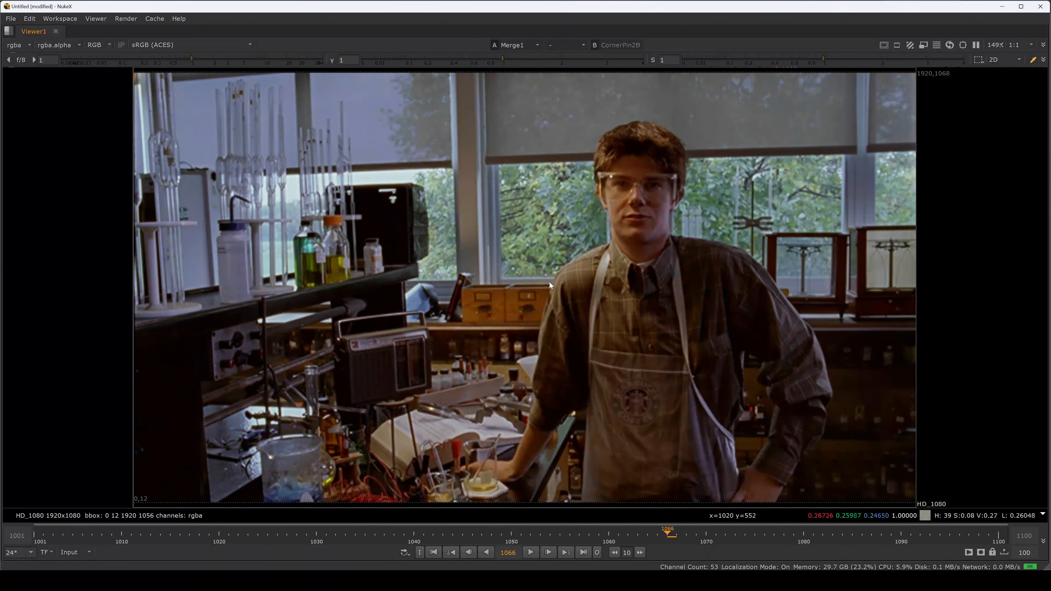
key("ctrl+1")
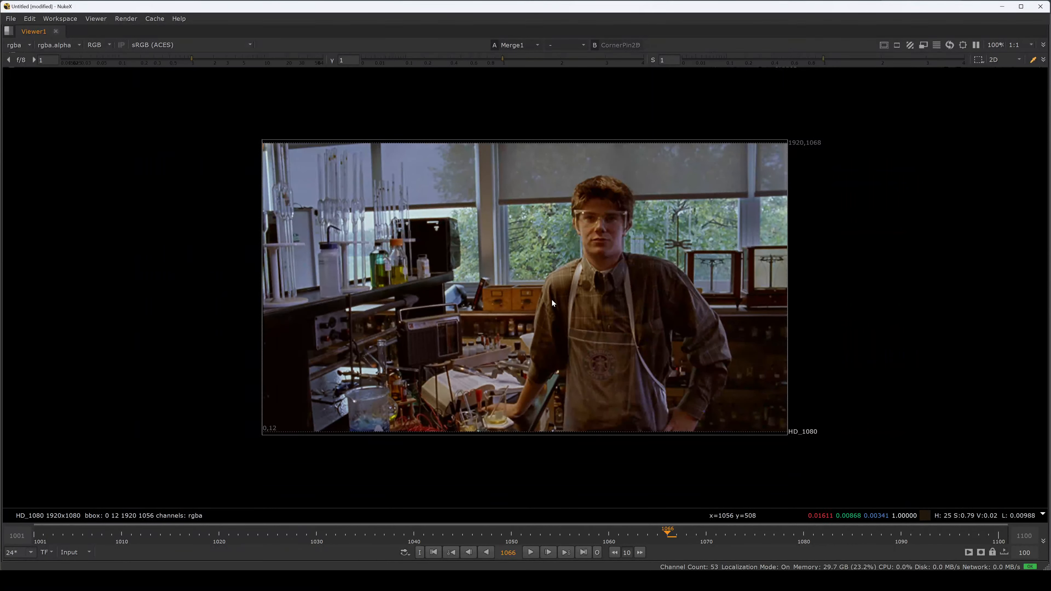
key("space")
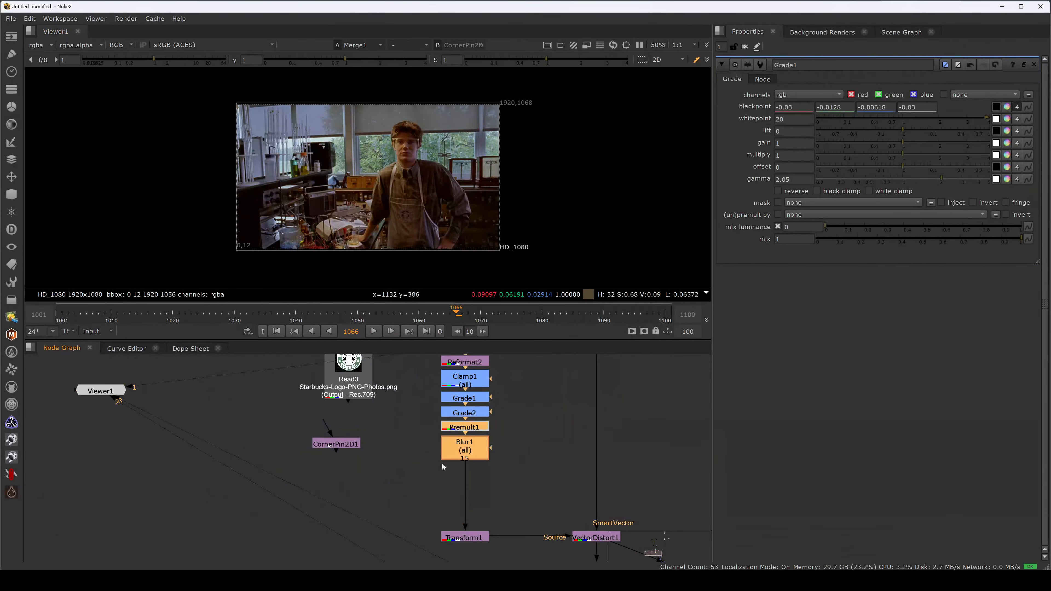
- Move Premult1 and Blur1 down and insert a ColorCorrect node directly after Grade2
left_click_drag(477, 438, 478, 466)
left_click(465, 412)
key("c")
left_click(534, 428)
left_click_drag(902, 225, 876, 228)
left_click(877, 228, "ctrl")
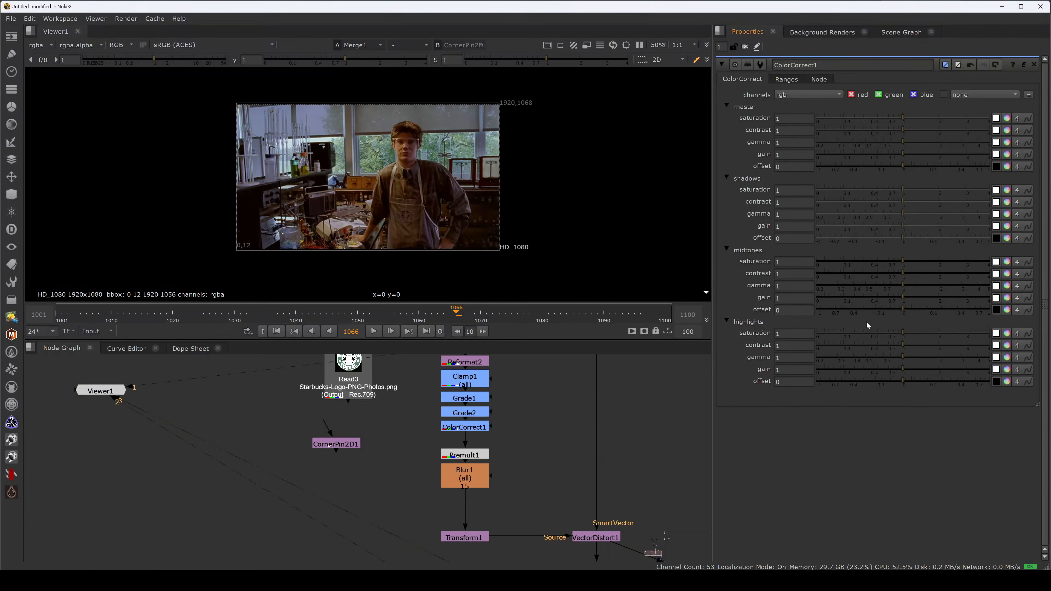
- Set ColorCorrect1's midtones contrast to 1.22 and midtones gain to 0.97
left_click_drag(901, 300, 912, 273)
scroll(430, 219, "up", 6)
left_click(901, 272)
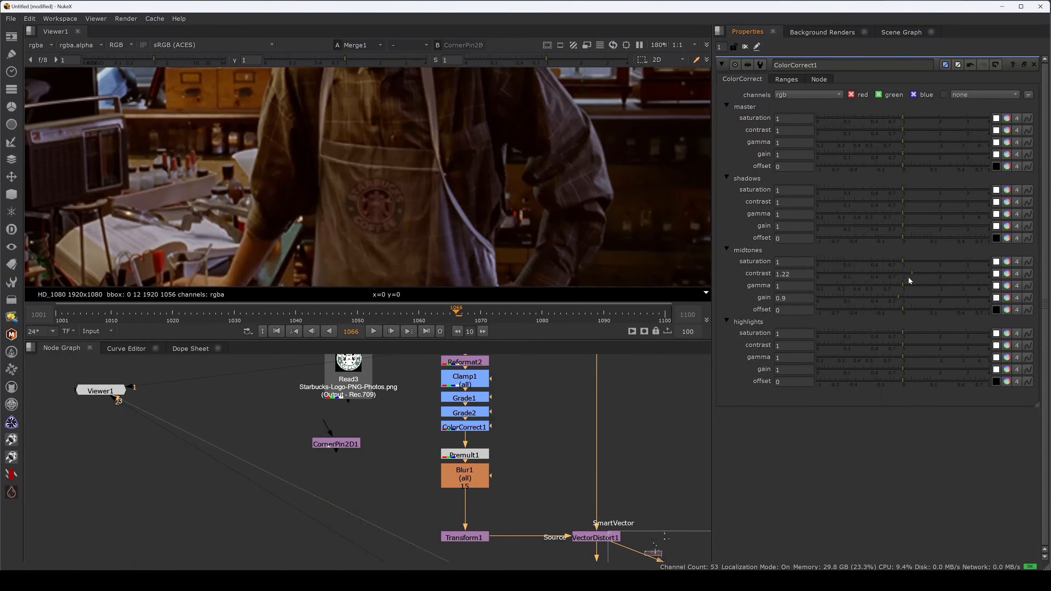
left_click(899, 296)
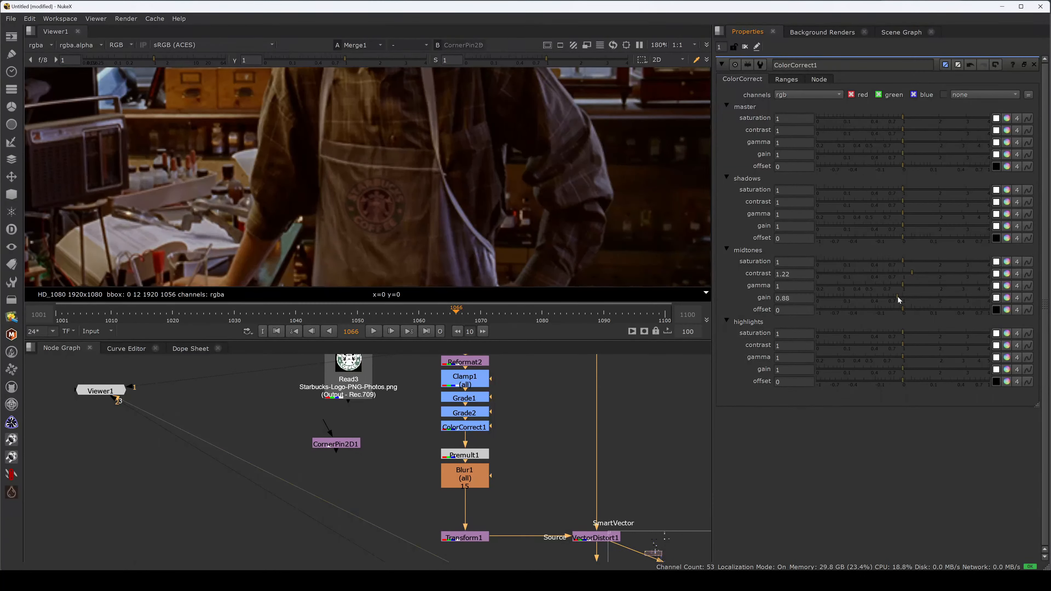
left_click_drag(897, 296, 900, 297)
left_click(896, 298, "ctrl")
left_click(794, 297)
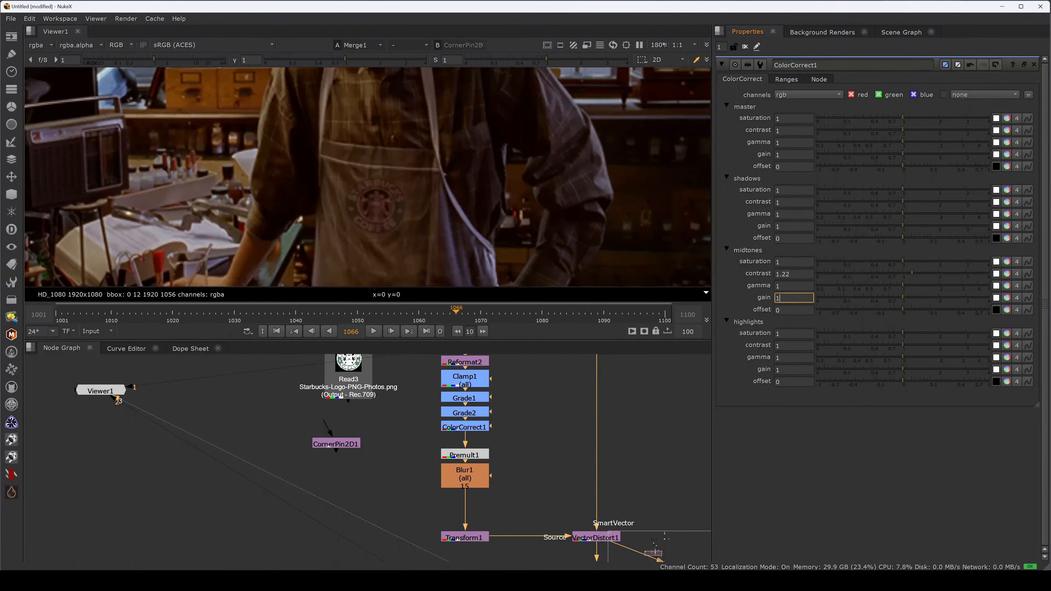
type(".00")
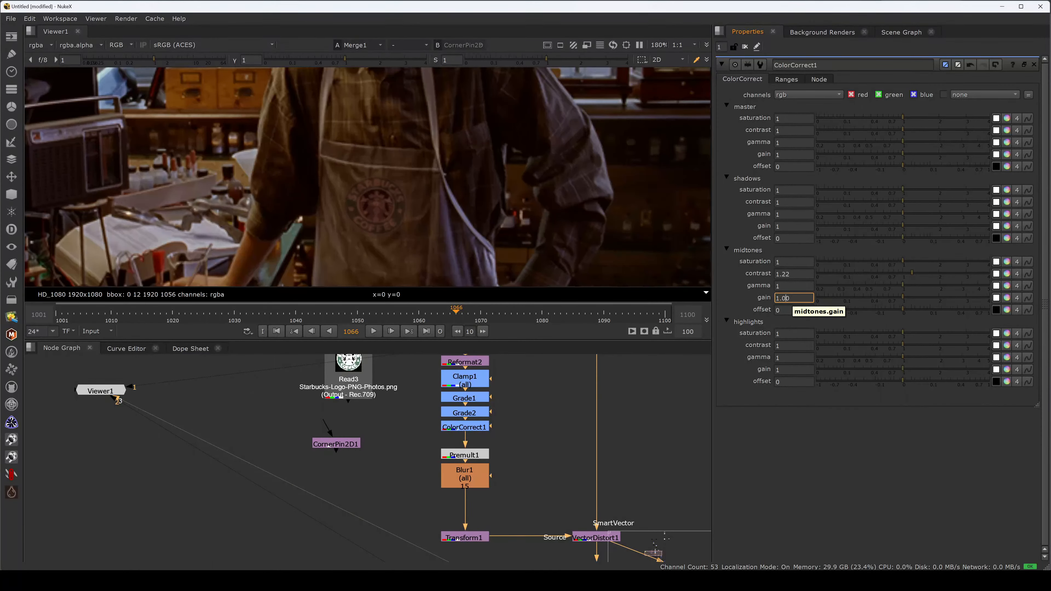
key("Down")
key("Down")
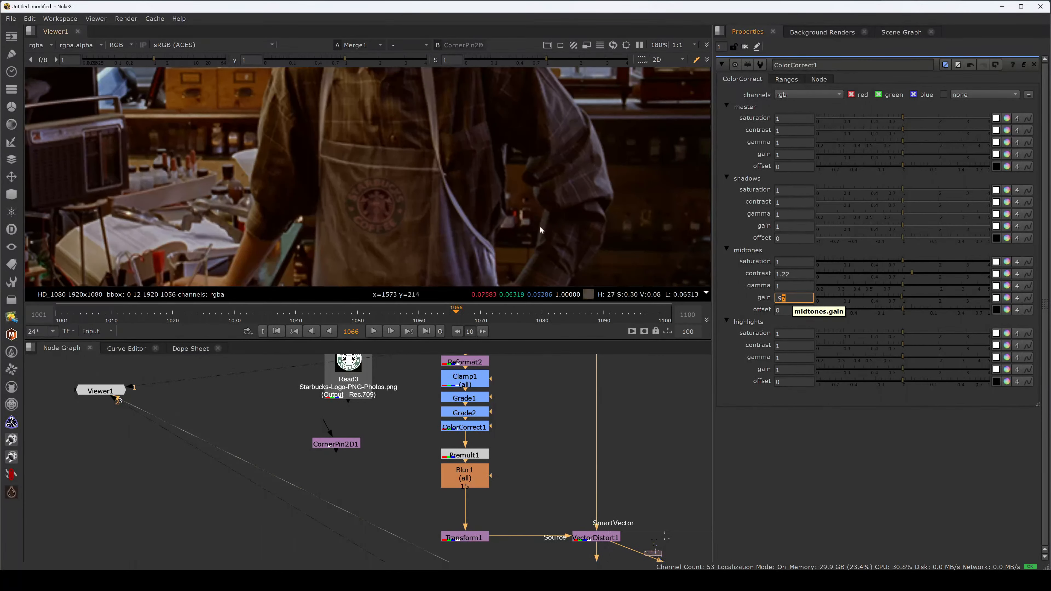
- Shift Grade2's whitepoint colour to 0.893 red and 0.908 green, keeping blue at 1
scroll(426, 219, "down", 6)
key("f")
double_click(464, 413)
left_click(1006, 119)
scroll(424, 235, "up", 5)
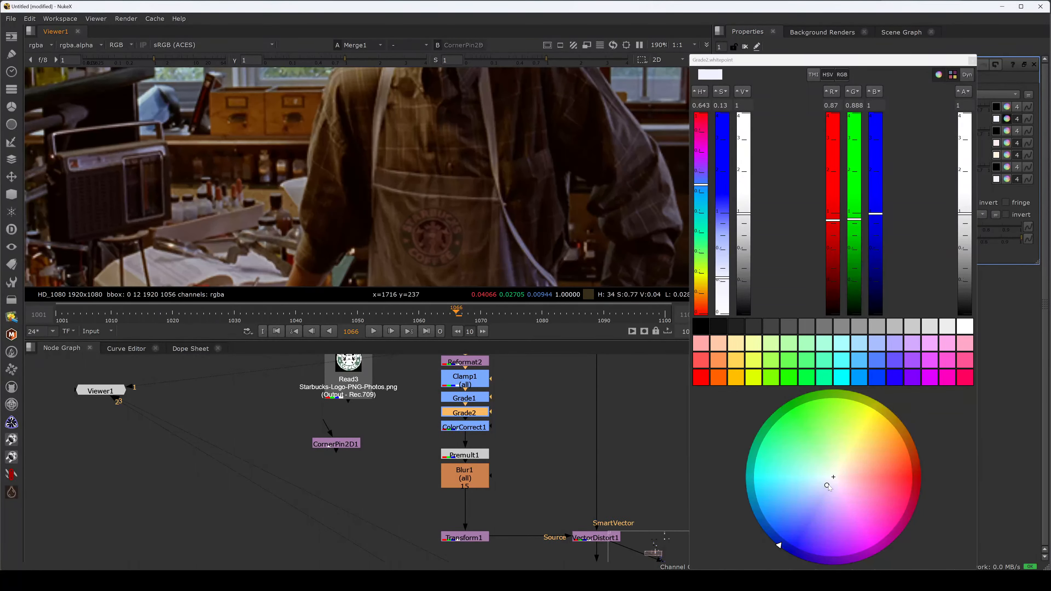
left_click_drag(828, 486, 828, 485)
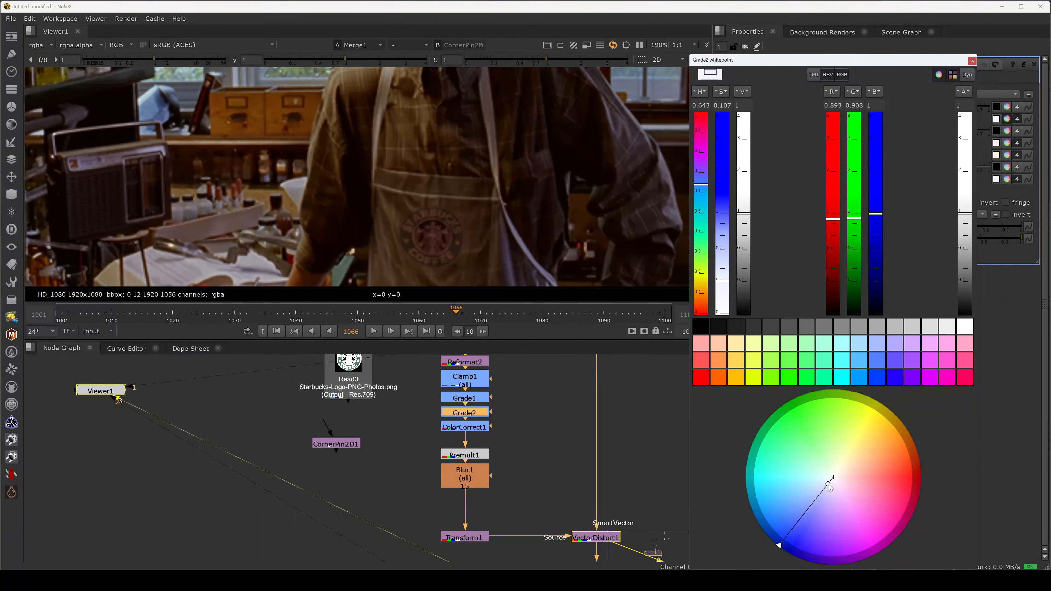
- Set the whitepoint of Grade3, the grade feeding Merge4, to 0.24
middle_click_drag(561, 486, 452, 365)
left_click(607, 454)
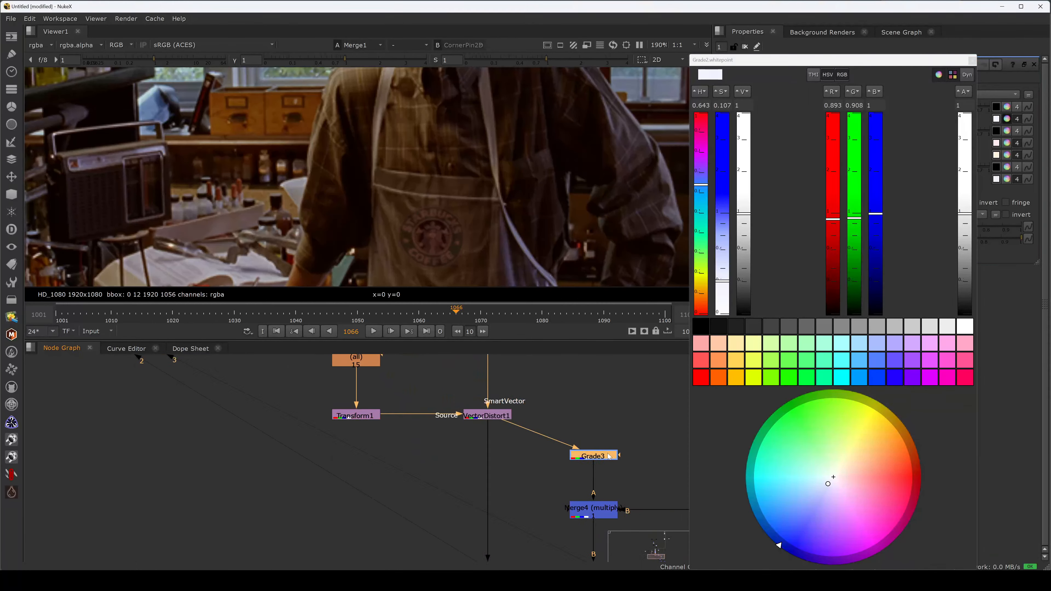
double_click(610, 458)
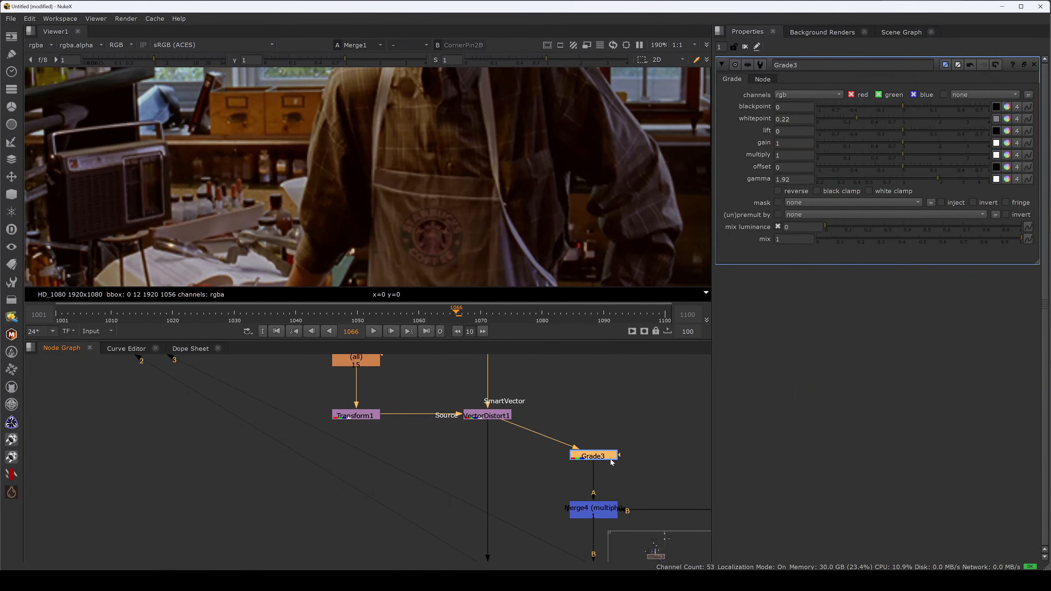
left_click_drag(857, 118, 873, 119)
key("ctrl+z")
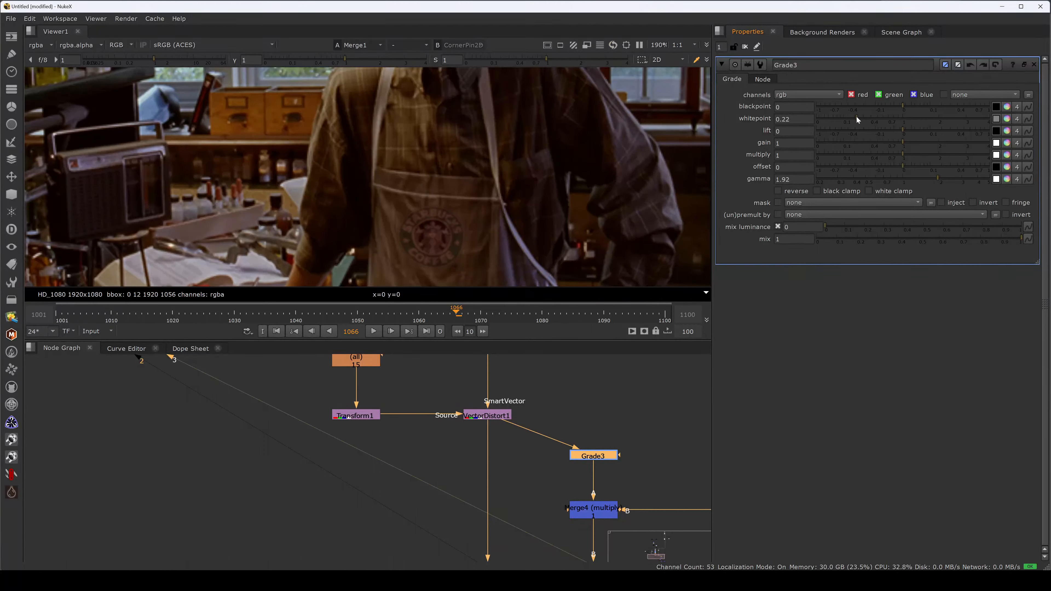
left_click_drag(853, 117, 858, 118)
- Compare the logo with the apron in the enlarged viewer, channel by channel and in full colour
key("f")
key("space")
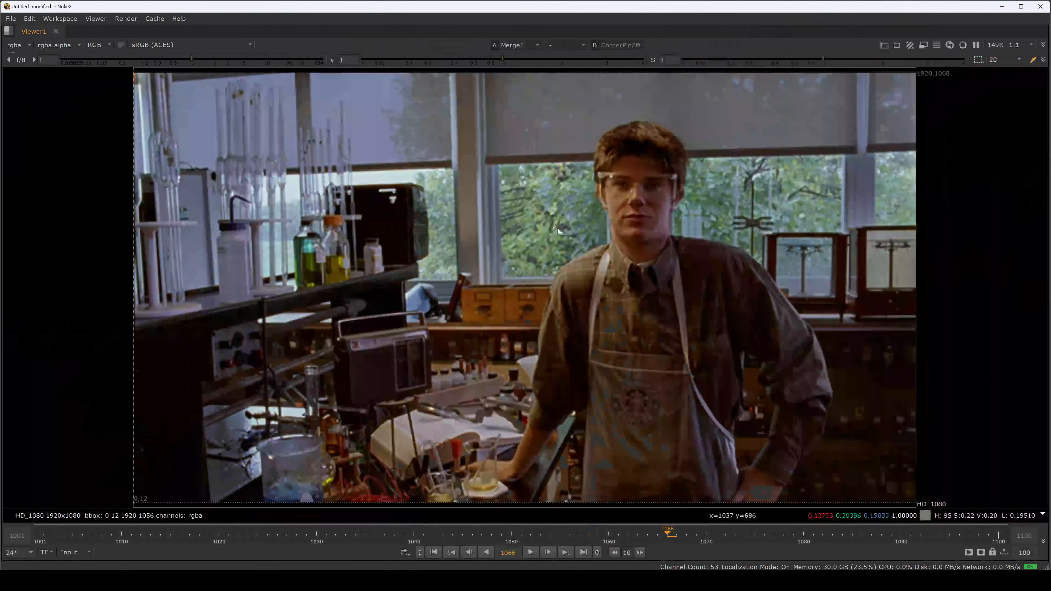
key("r")
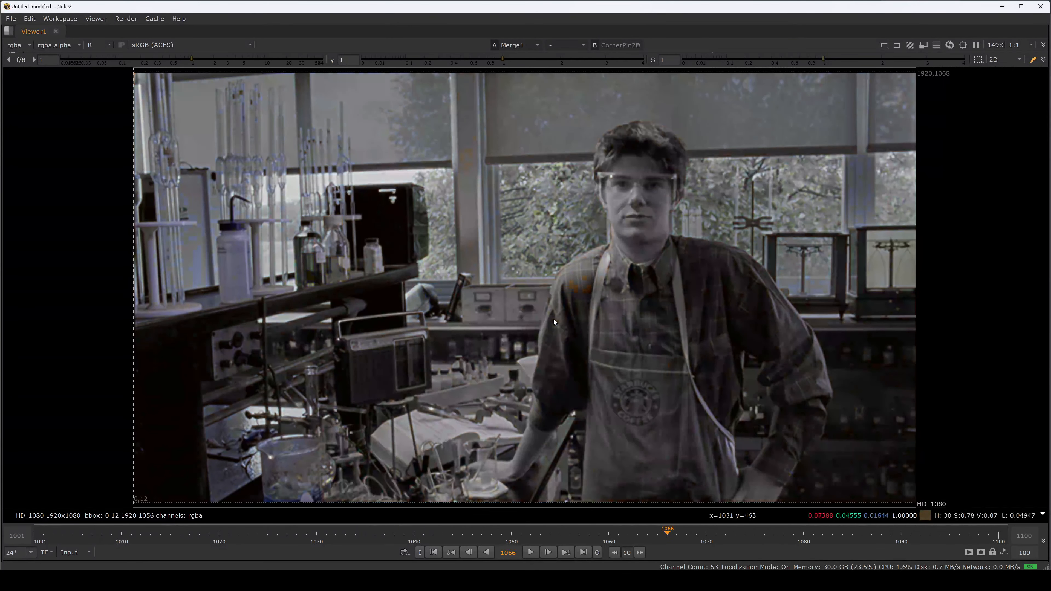
key("b")
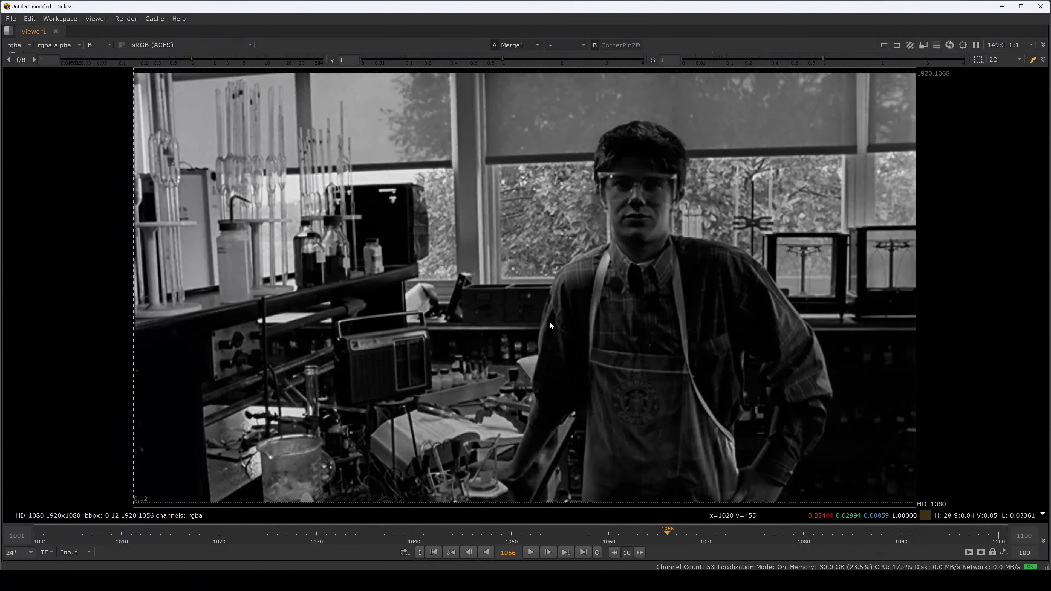
key("g")
key("g")
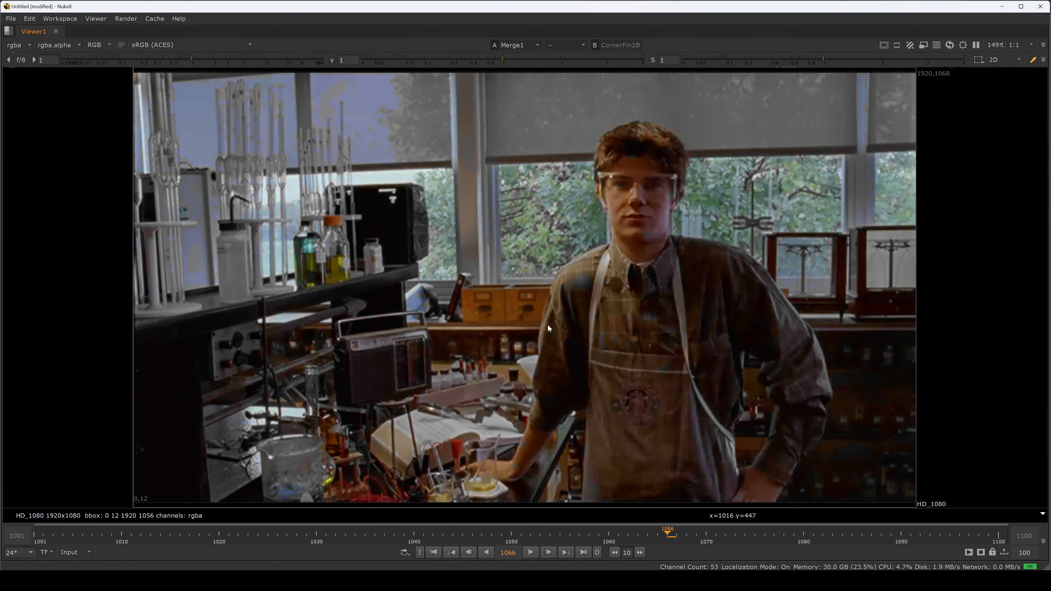
key("space")
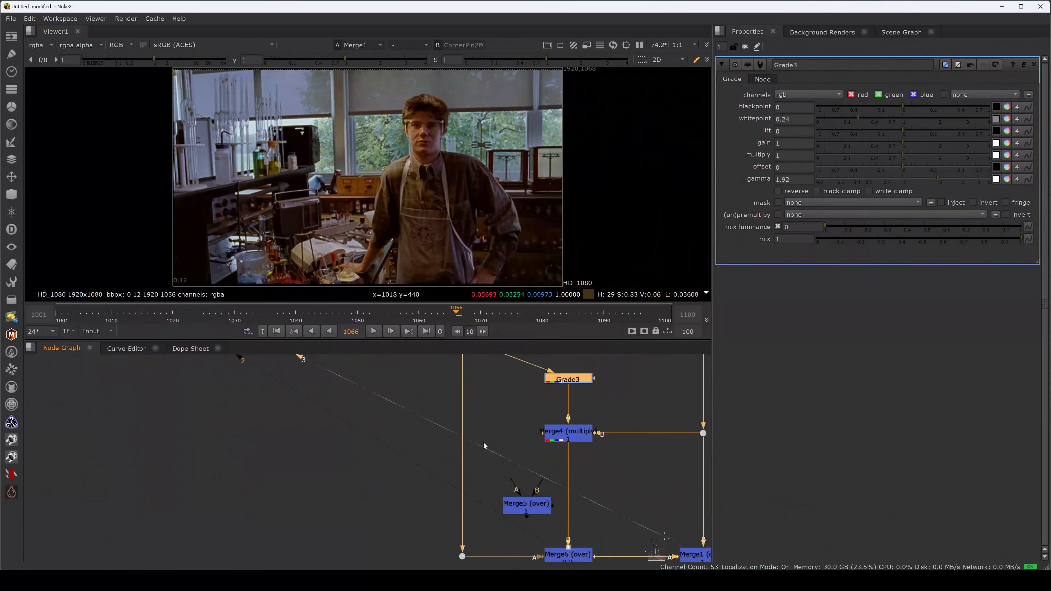
- Split ColorCorrect1's master gain into separate channels and set its red gain to 0.9, comparing Merge6 with Merge1
middle_click_drag(483, 442, 487, 399)
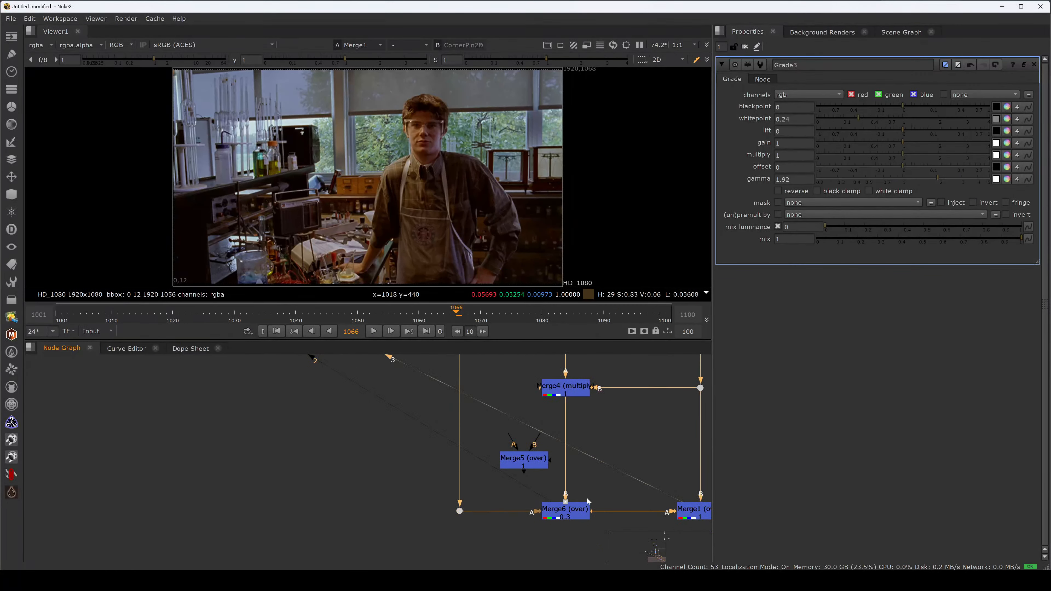
left_click(578, 509)
middle_click_drag(506, 445, 519, 486)
left_click(487, 457)
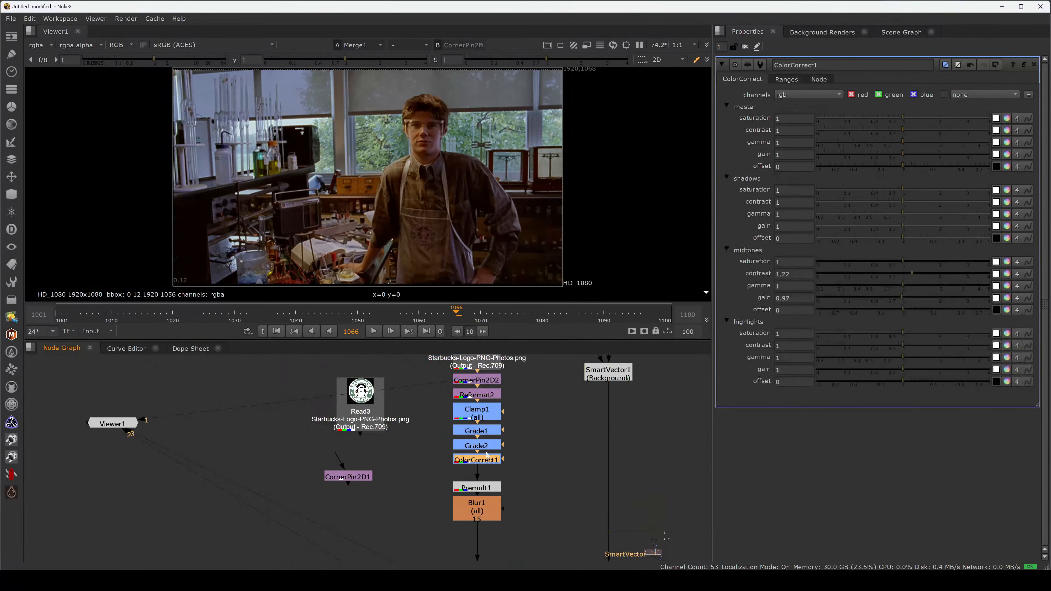
left_click(1017, 154)
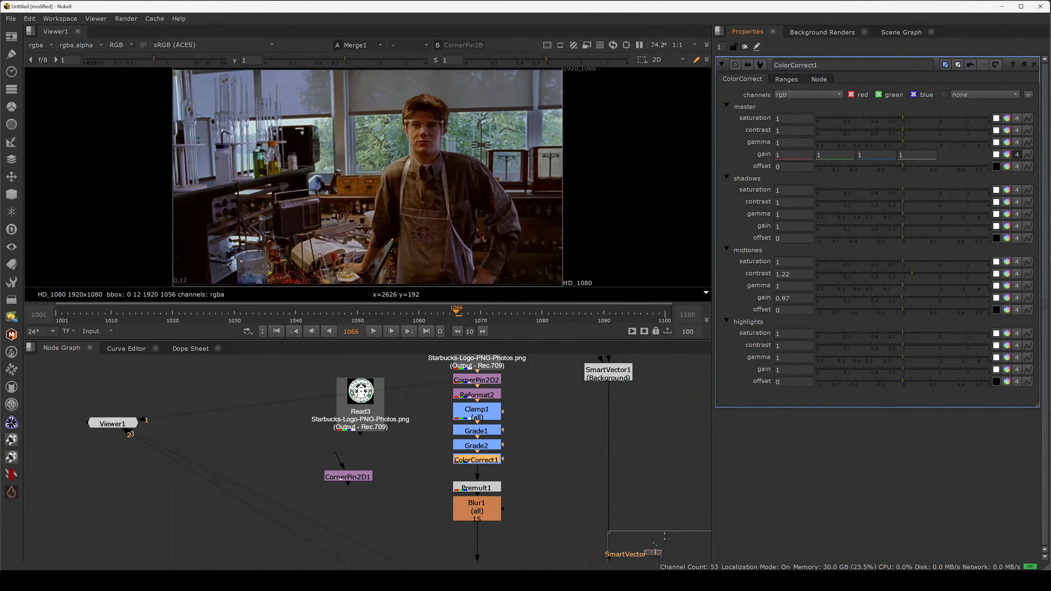
scroll(427, 240, "up", 2)
scroll(427, 240, "up", 5)
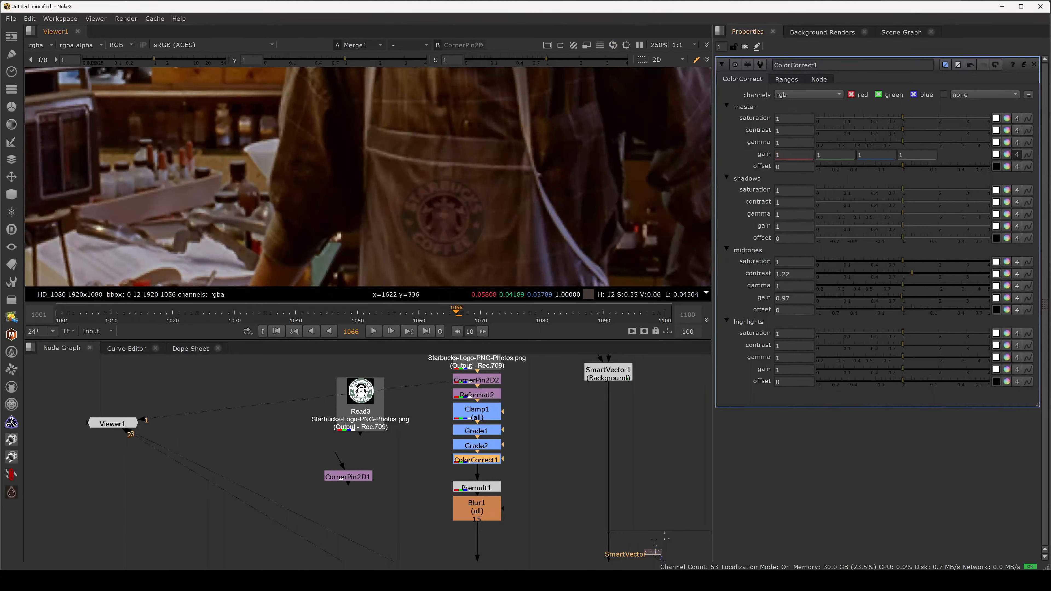
key("2")
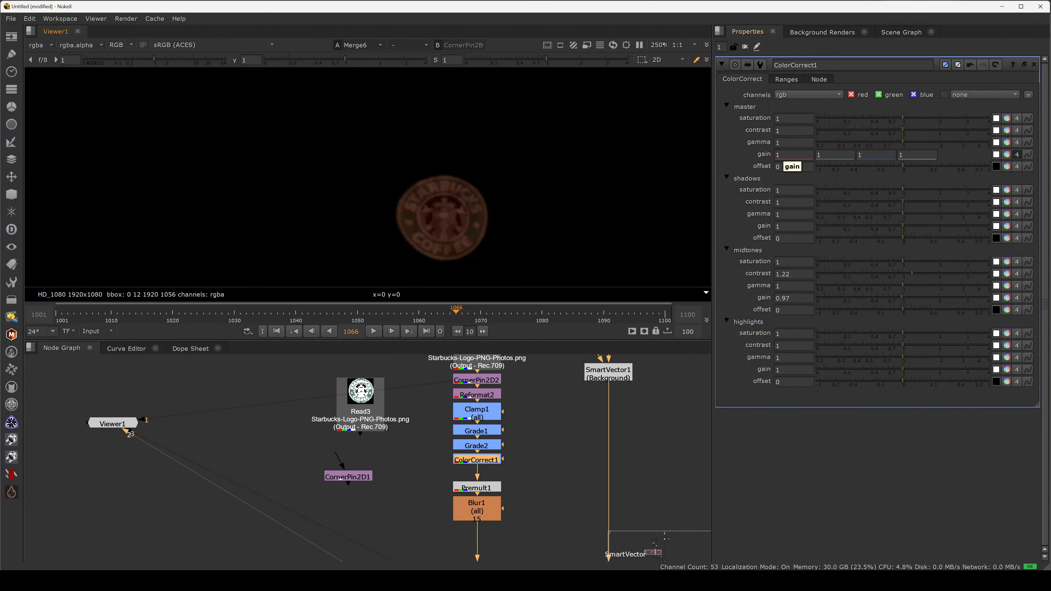
type("1")
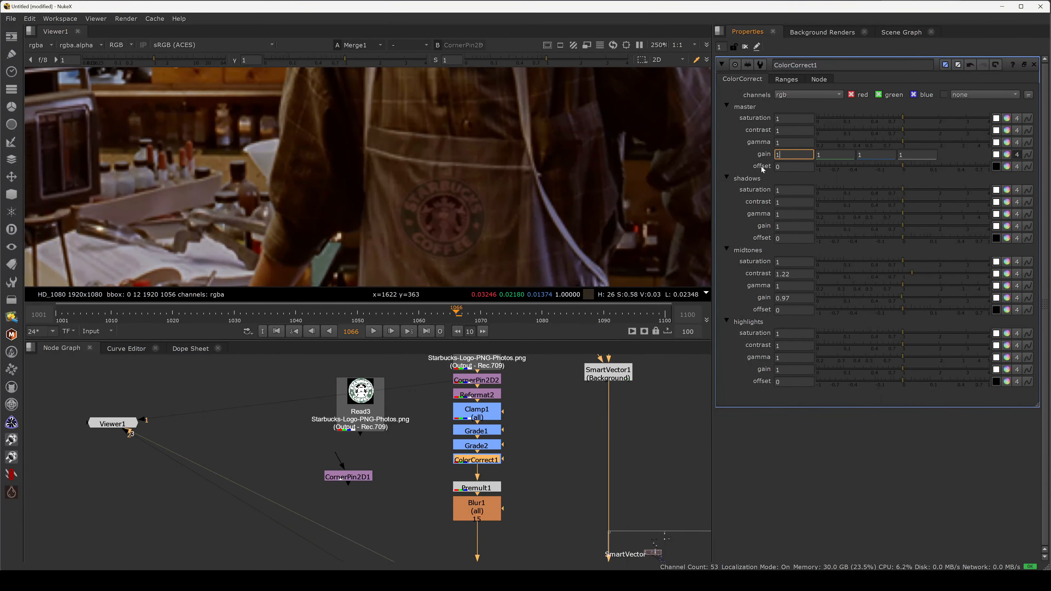
type("9")
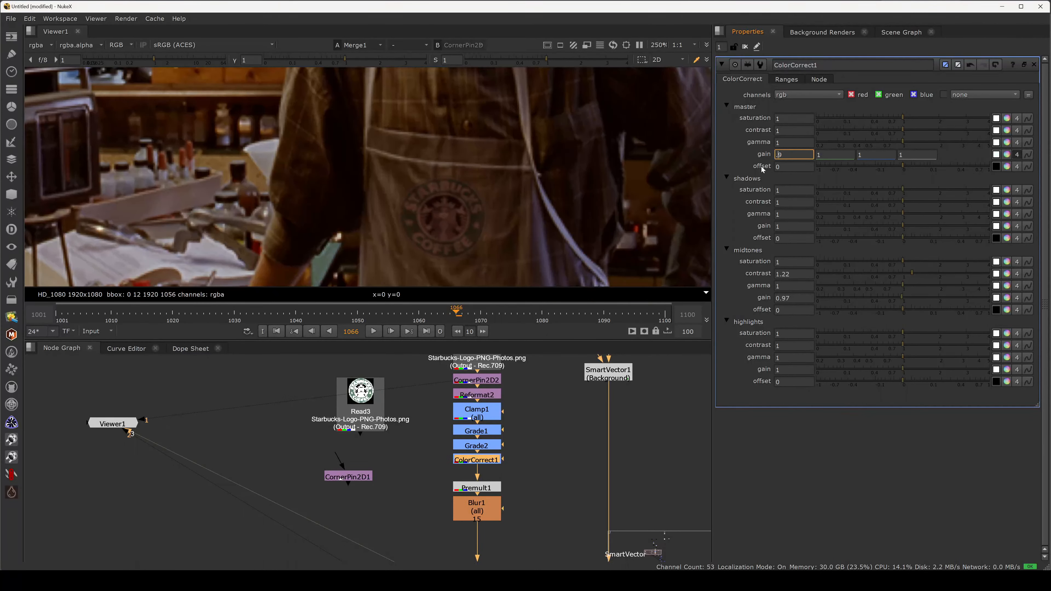
key("Down")
key("Up")
- Set Blur1's size to 12.5
double_click(498, 499)
left_click(759, 108)
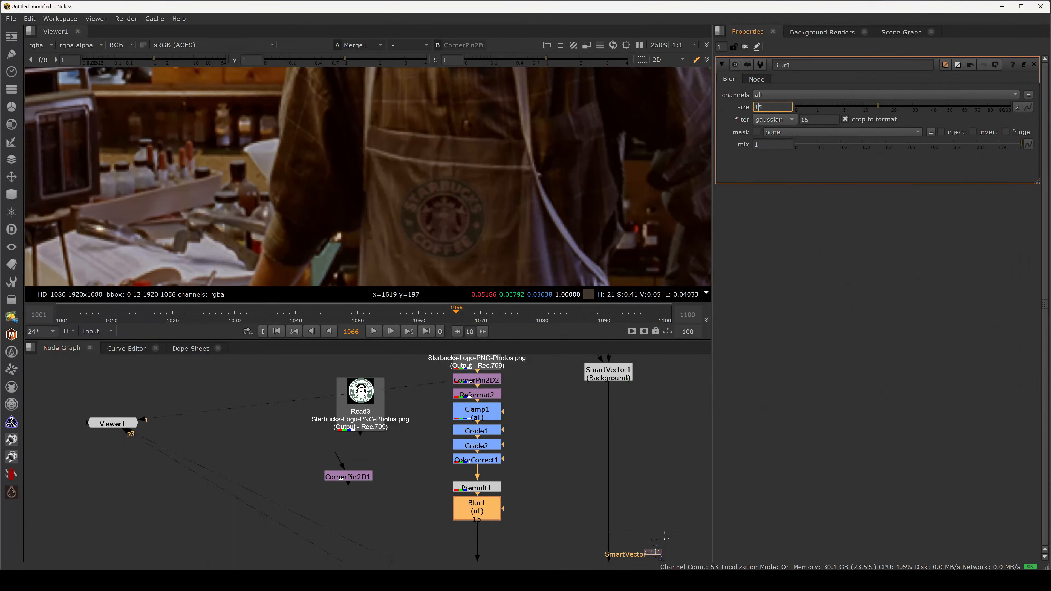
type("2.")
key("Return")
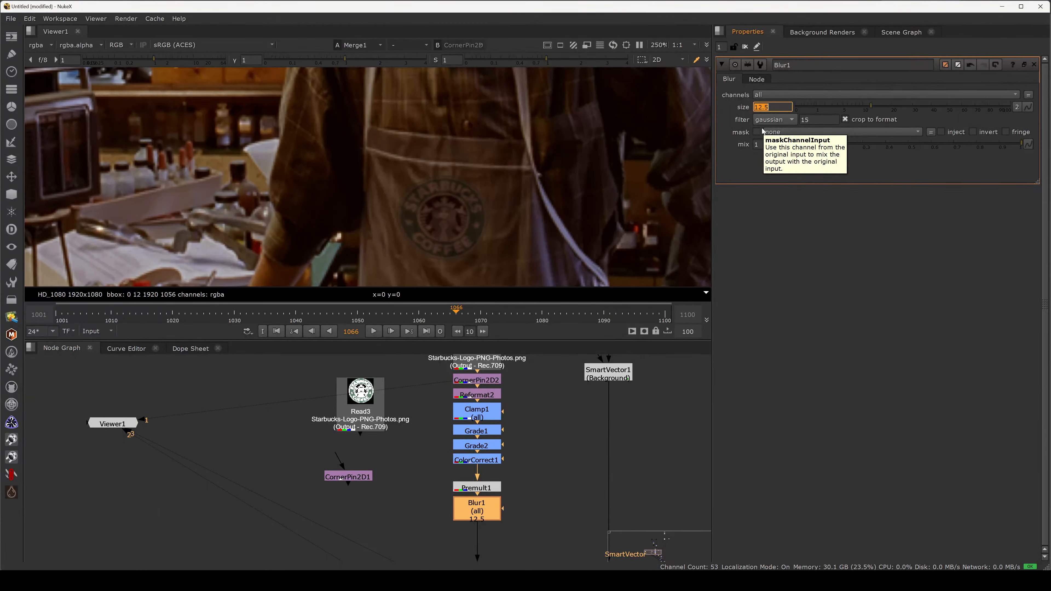
- Add an EdgeBlur node below Blur1 in the logo branch and set its size to 5
left_click(508, 487)
left_click(487, 506)
key("Tab")
type("edge")
key("Return")
left_click_drag(852, 119, 880, 125)
left_click_drag(797, 120, 752, 131)
type("5")
key("Return")
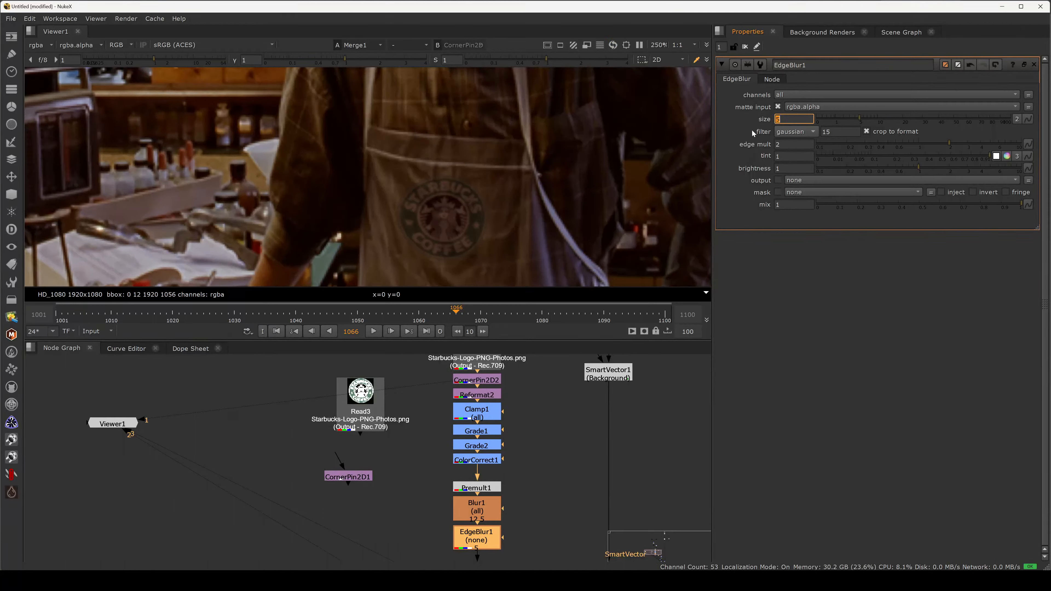
- Set Blur1's size to 15, checking the logo on the apron in the full frame
left_click(472, 508)
left_click_drag(870, 107, 881, 107)
scroll(356, 203, "down", 6)
key("f")
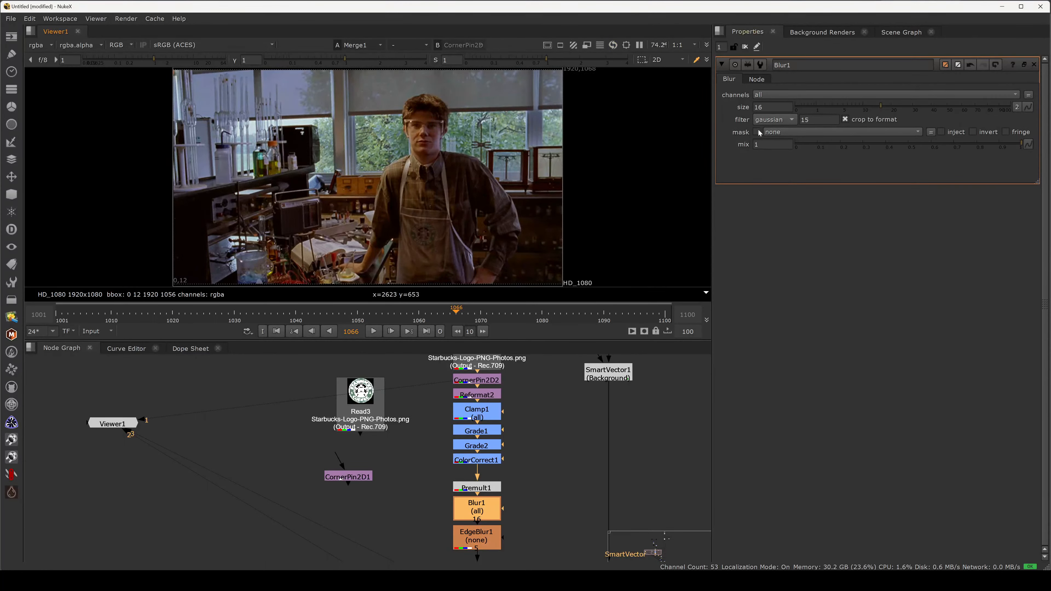
left_click(756, 107)
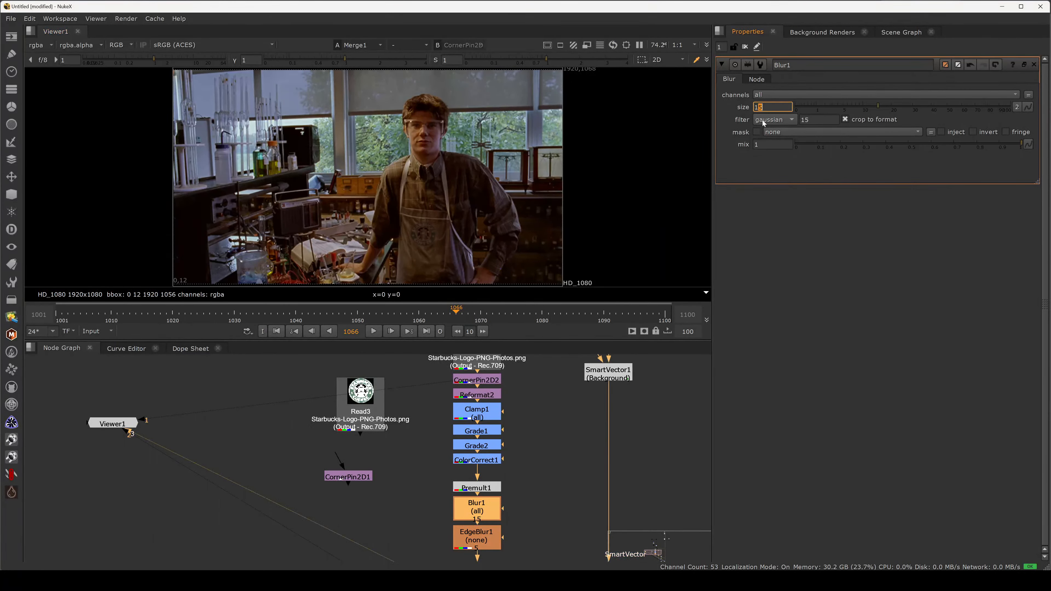
- Play the comp in the enlarged viewer to check how the logo sticks to the moving apron
key("space")
key("l")
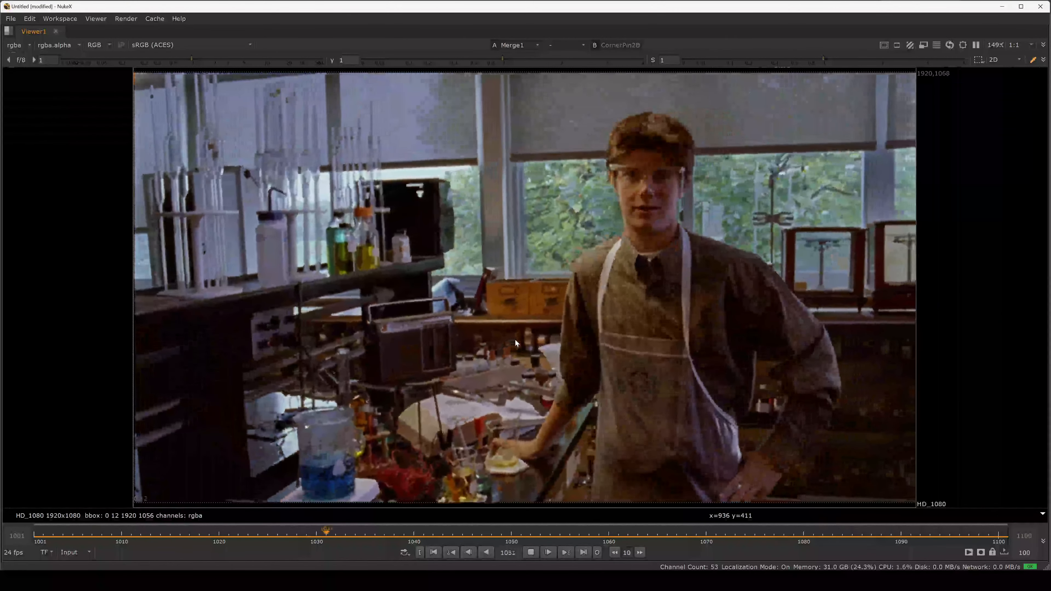
scroll(541, 438, "down", 3)
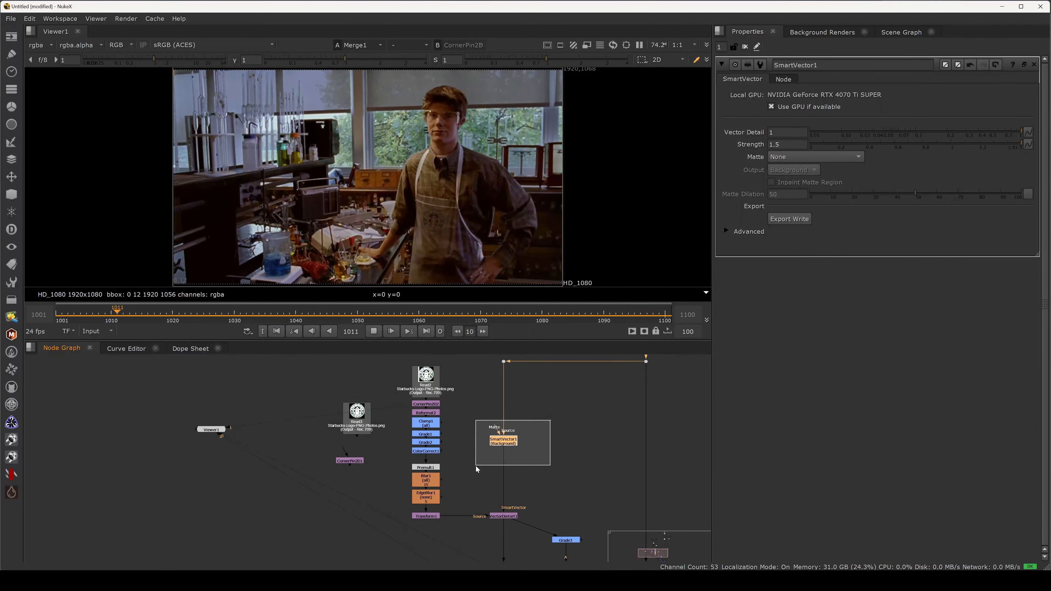
- Generate an export Write node from SmartVector1 and copy the path of the 02_tracking\script\_OH\src folder
left_click(548, 405)
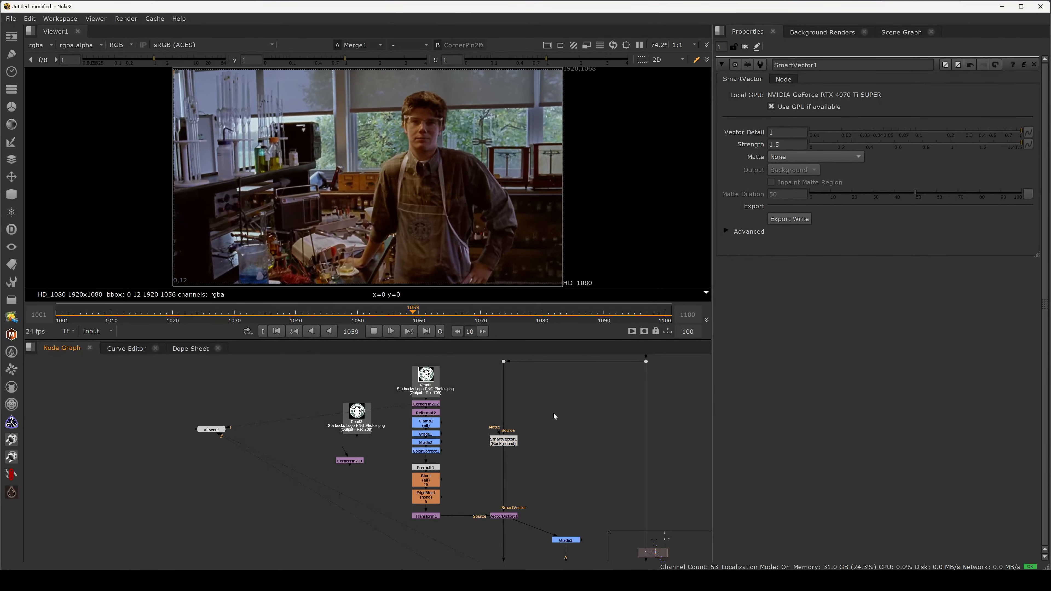
left_click(785, 219)
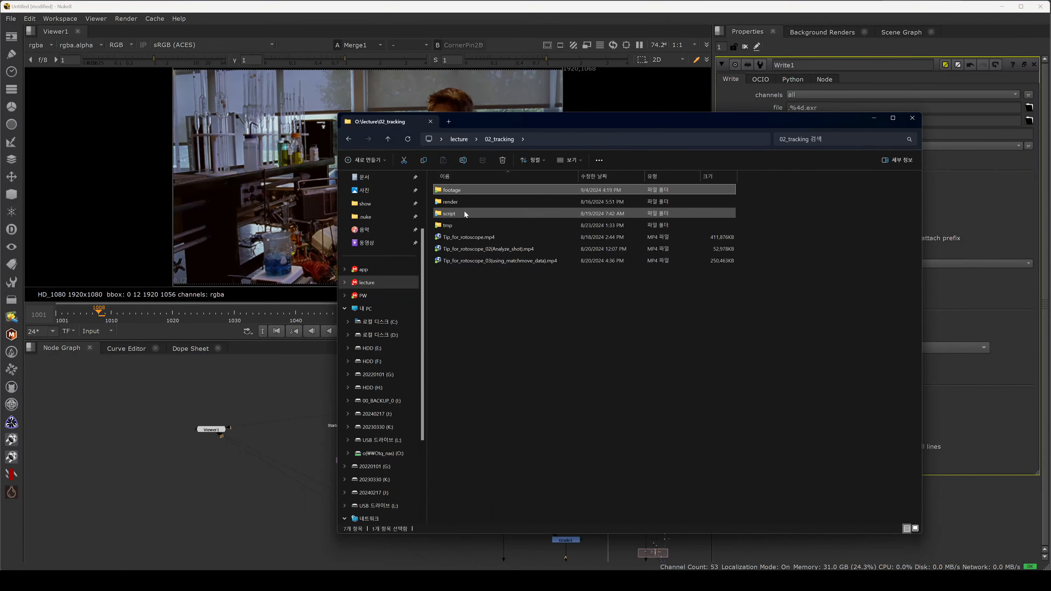
left_click(465, 212)
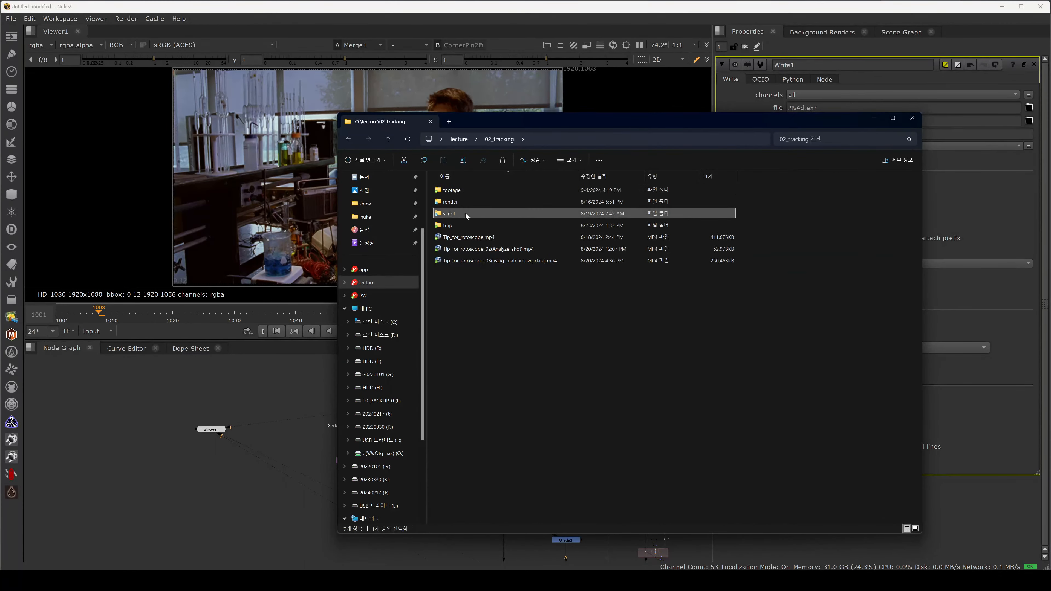
double_click(467, 213)
double_click(470, 203)
double_click(466, 190)
left_click(663, 139)
key("ctrl+c")
- Set Write1's output file to O:/lecture/02_tracking/script/_OH/src/SV.%4d.exr
left_click(789, 108)
key("ctrl+v")
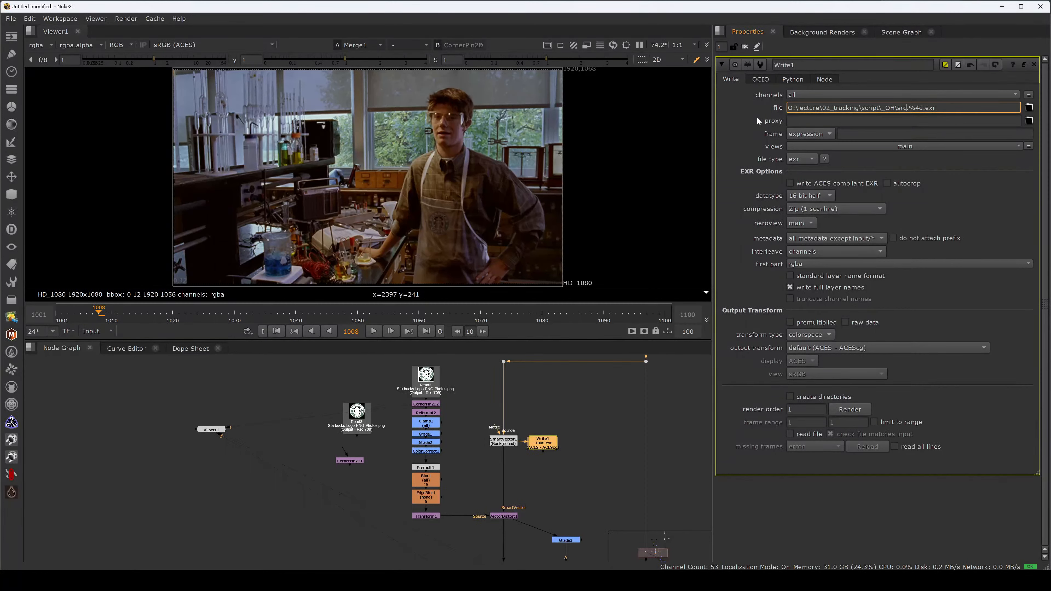
type("\\SV")
- Add an ordinary unconnected Write node near SmartVector1 for comparison, and reopen Write1's properties
middle_click_drag(596, 485, 586, 412)
left_click(586, 412)
key("w")
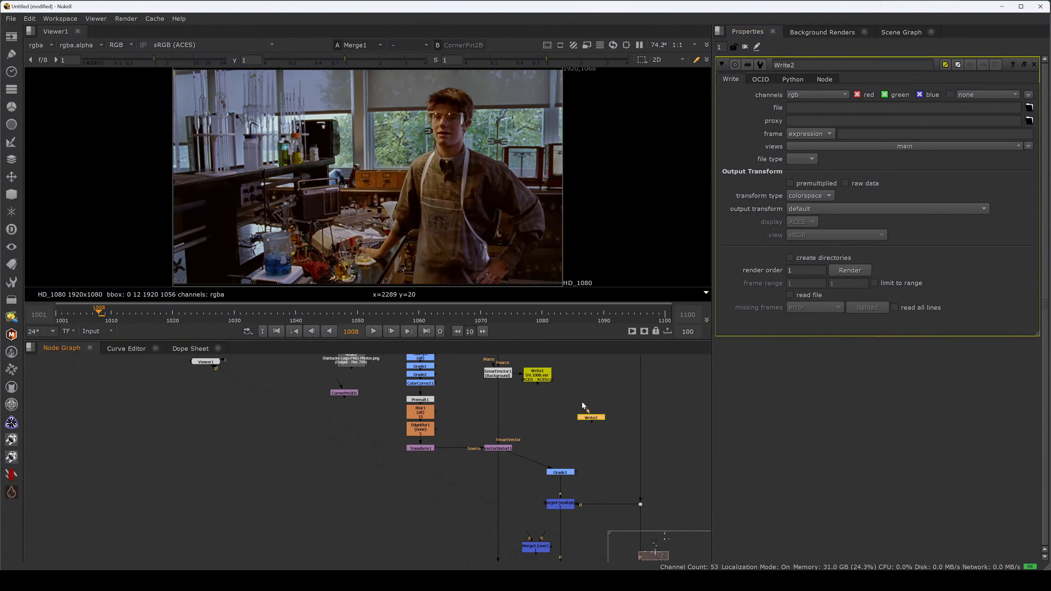
middle_click_drag(582, 402, 604, 421)
left_click(570, 393)
double_click(570, 392)
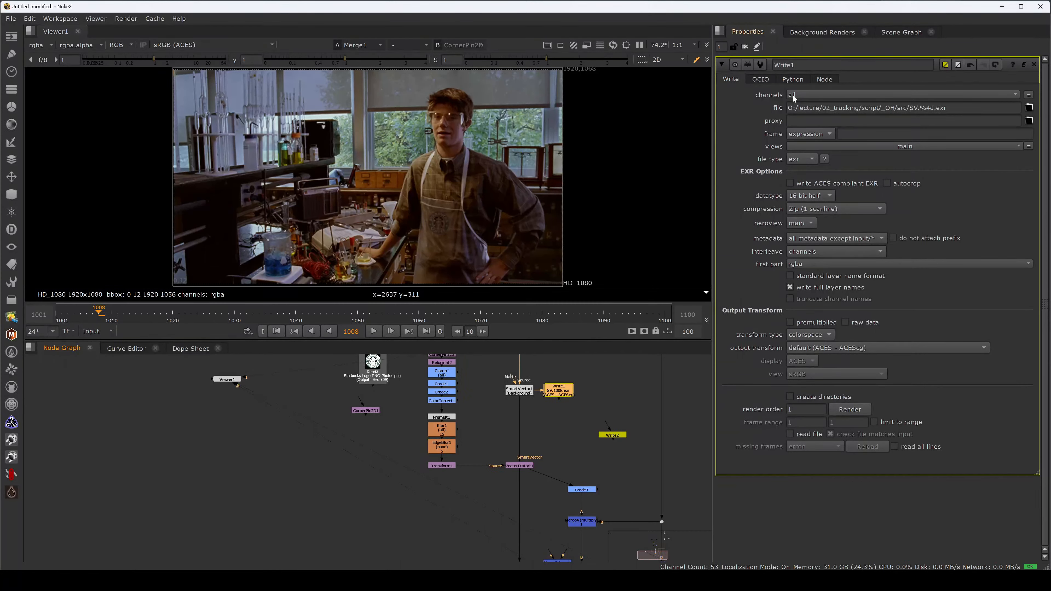
- Examine the smartvector layers offered among the viewer's other layers
left_click(40, 44)
mouse_move(79, 103)
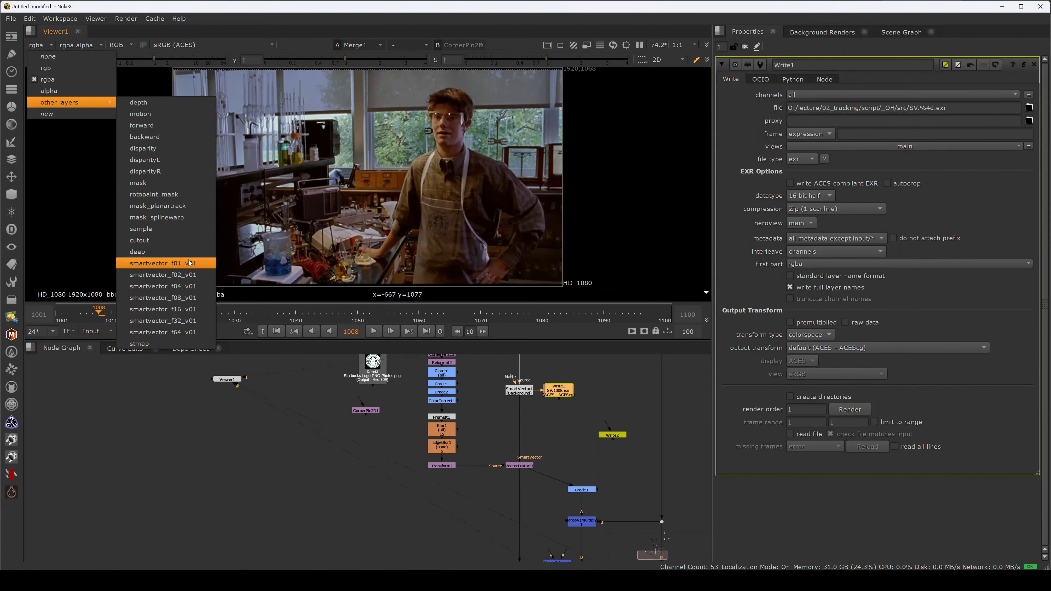
left_click(606, 419)
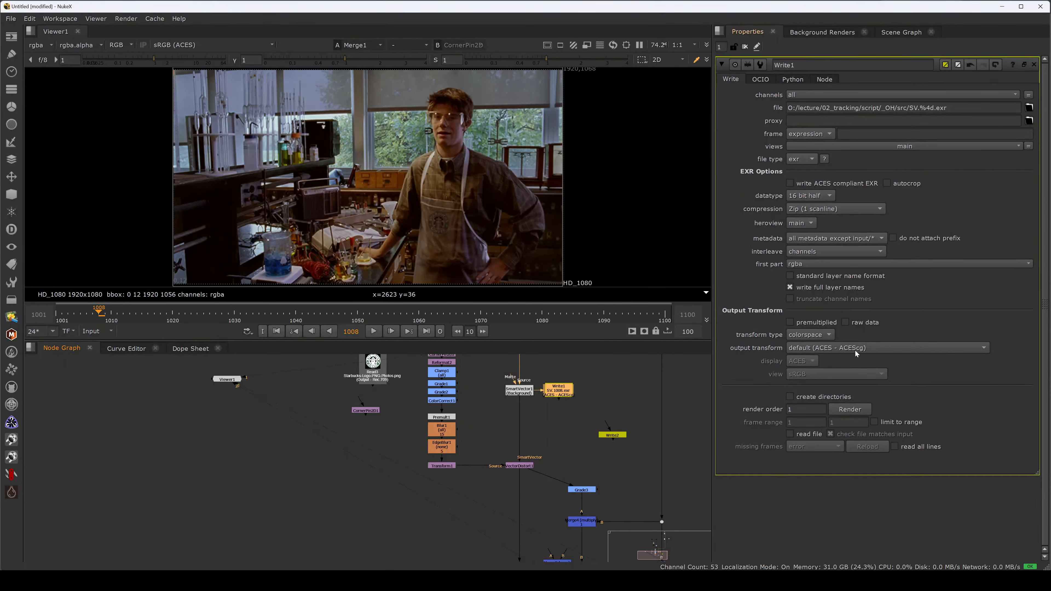
- Render the SmartVector EXR sequence from Write1, accepting the proposed frame range
scroll(654, 413, "up", 1)
middle_click_drag(654, 413, 551, 337)
middle_click_drag(518, 397, 535, 468)
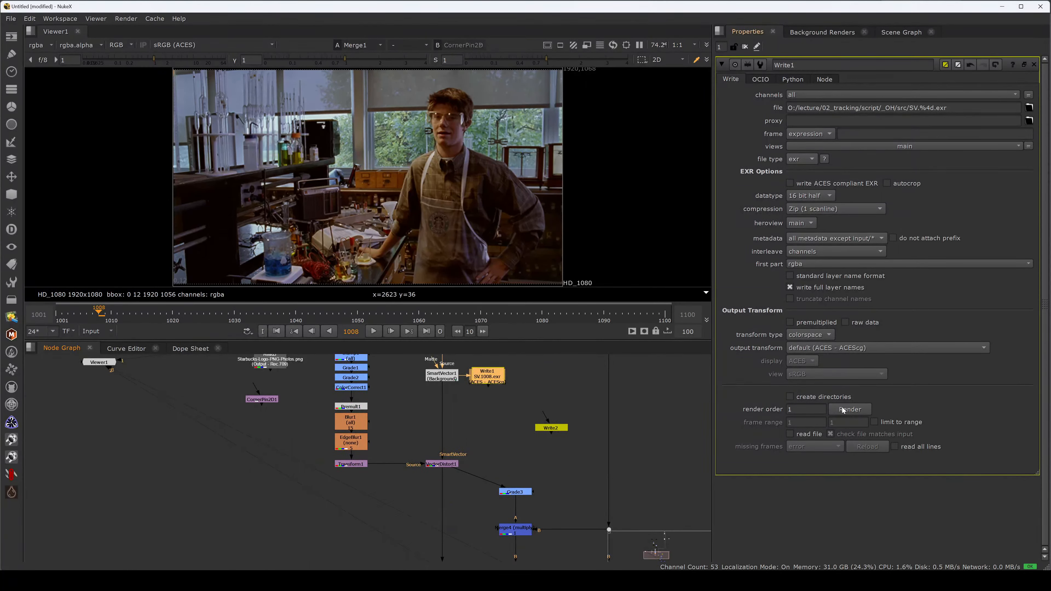
left_click(849, 407)
key("Return")
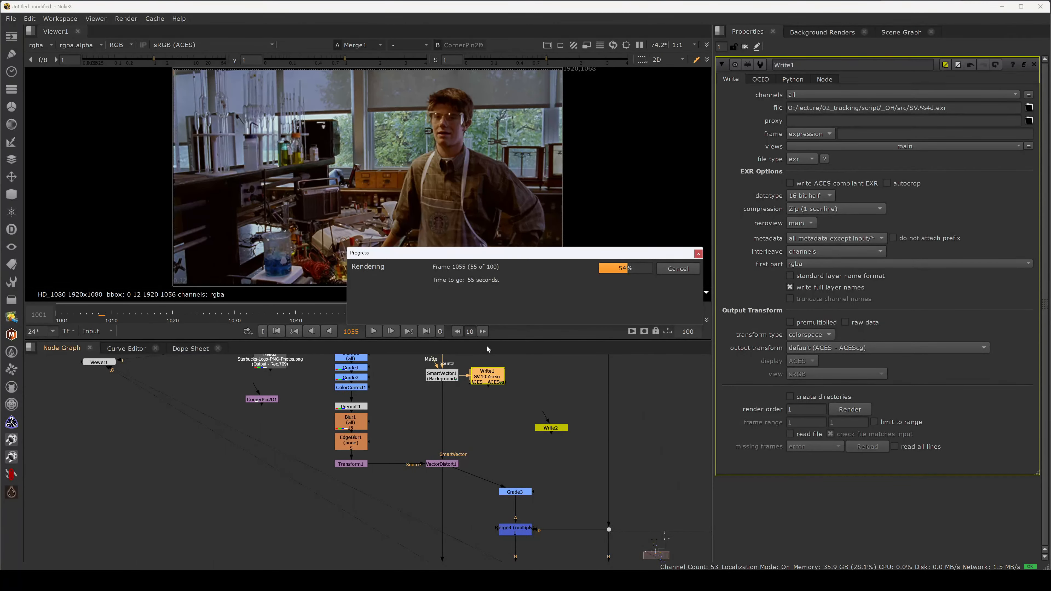
key("alt+Tab")
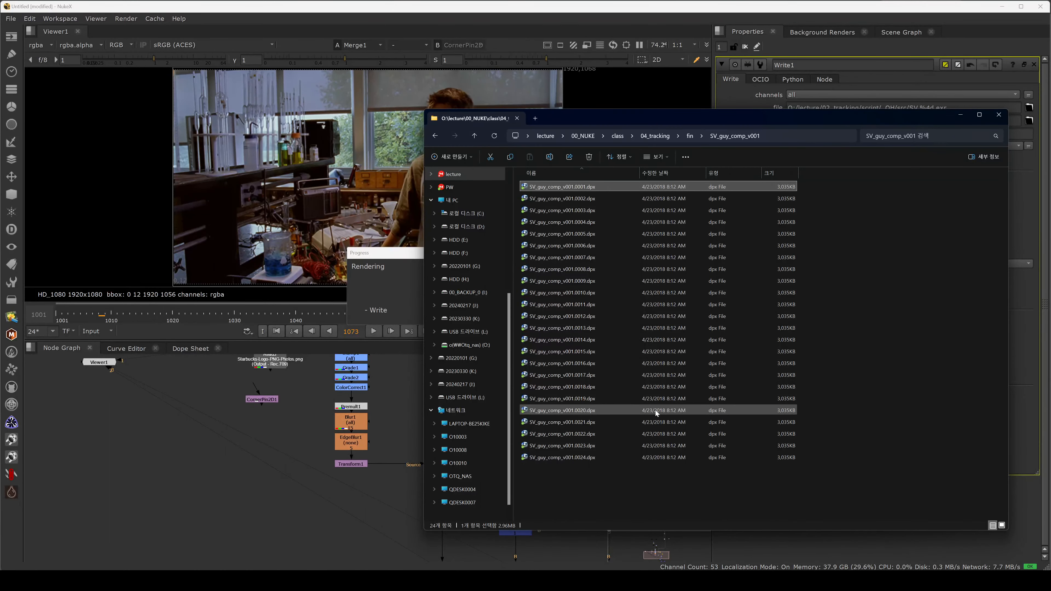
left_click(413, 393)
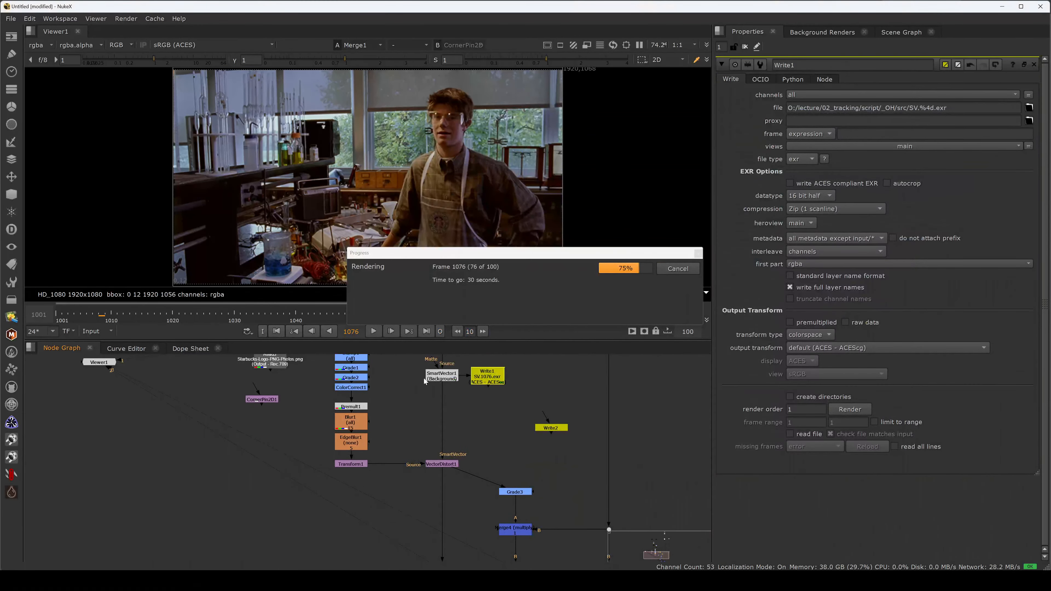
middle_click_drag(410, 395, 404, 415)
scroll(403, 417, "up", 2)
left_click_drag(411, 418, 448, 385)
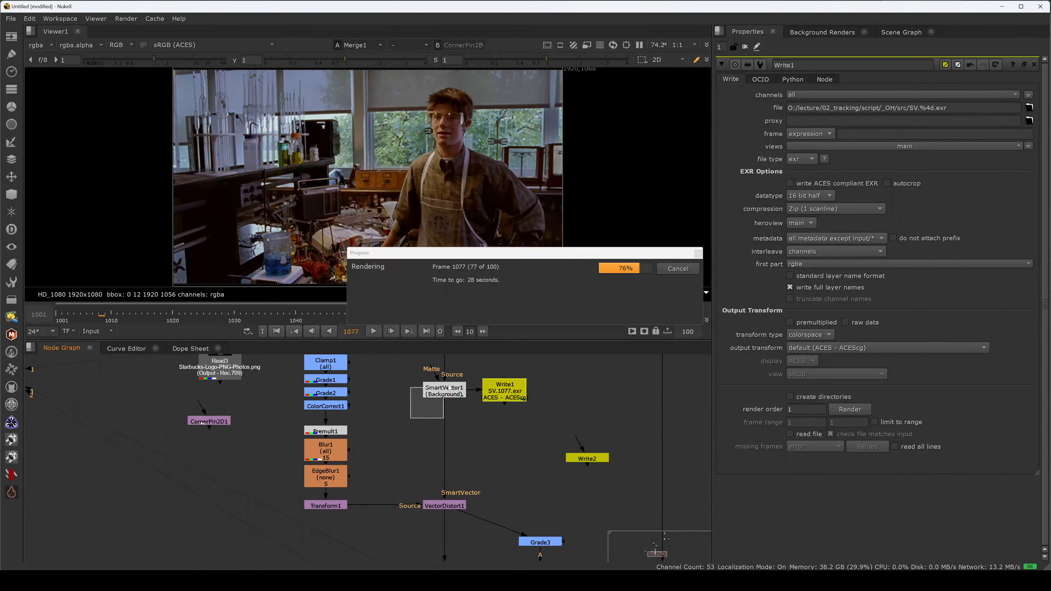